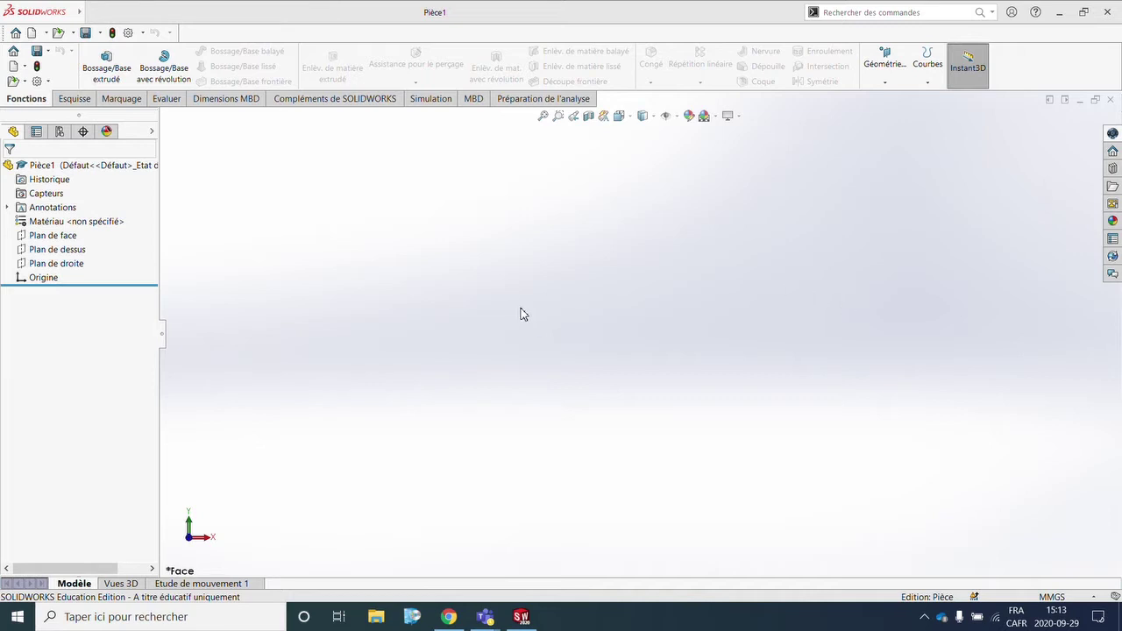
Open a new sketch (Esquisse) on the Plan de dessus
left_click(74, 98)
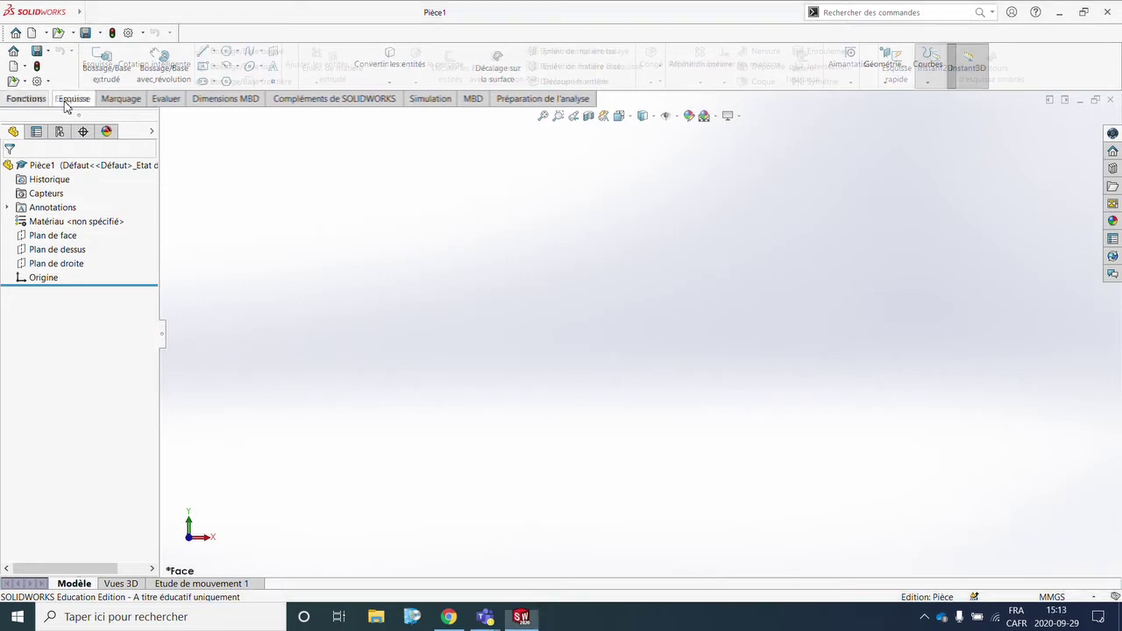
left_click(97, 61)
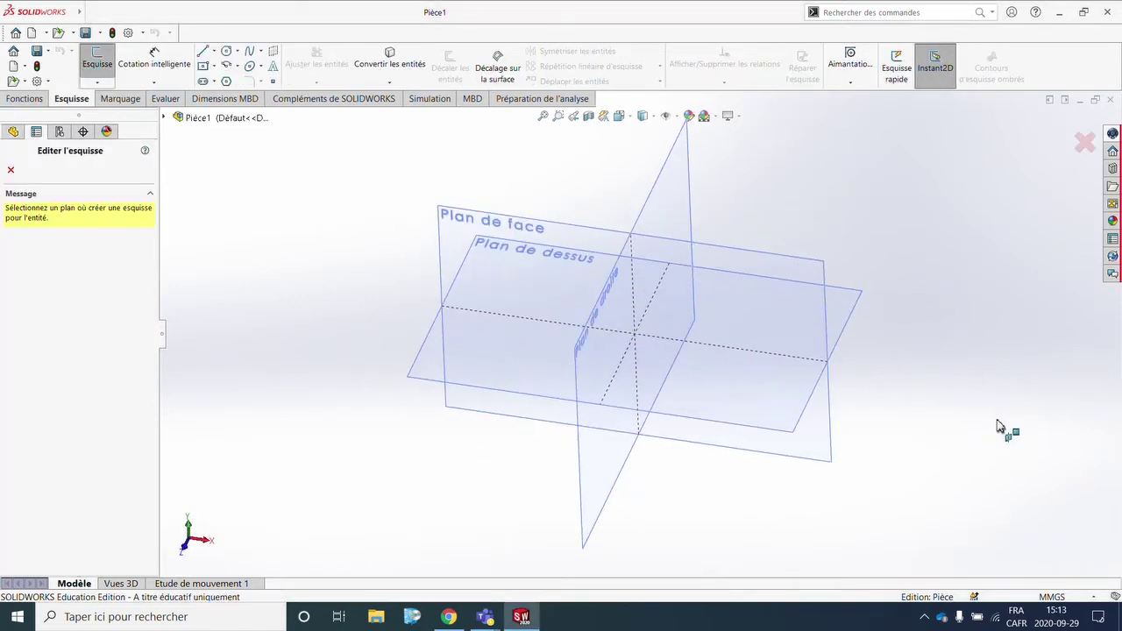
left_click(857, 310)
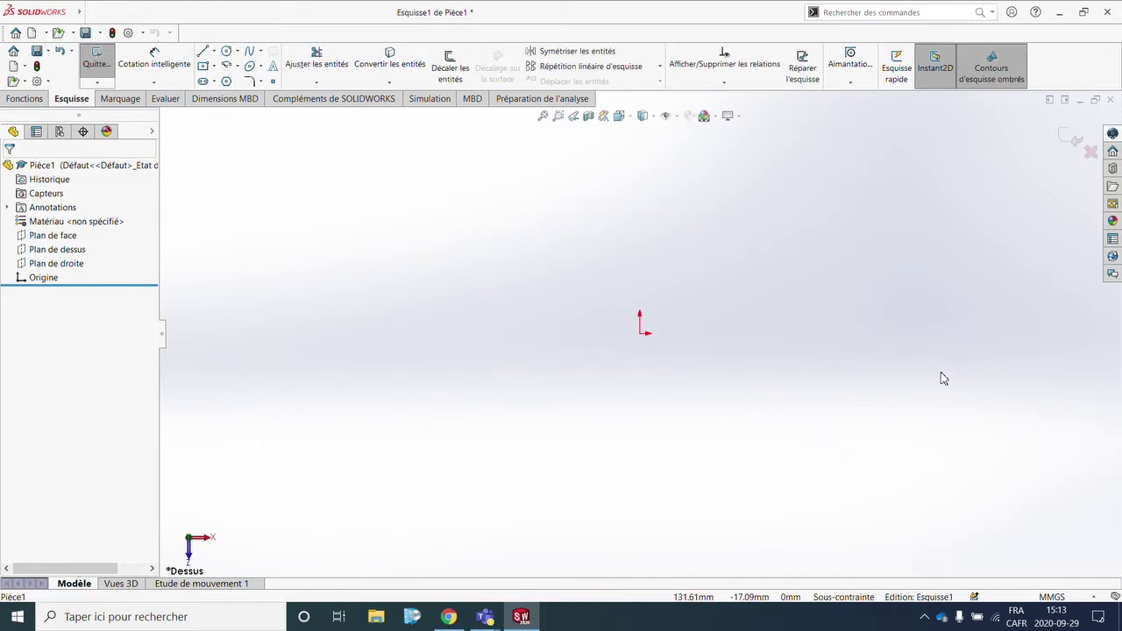
Insert FORK TOP.jpg from the '05 - Insertion Image et intersection' folder as a sketch picture
left_click(167, 12)
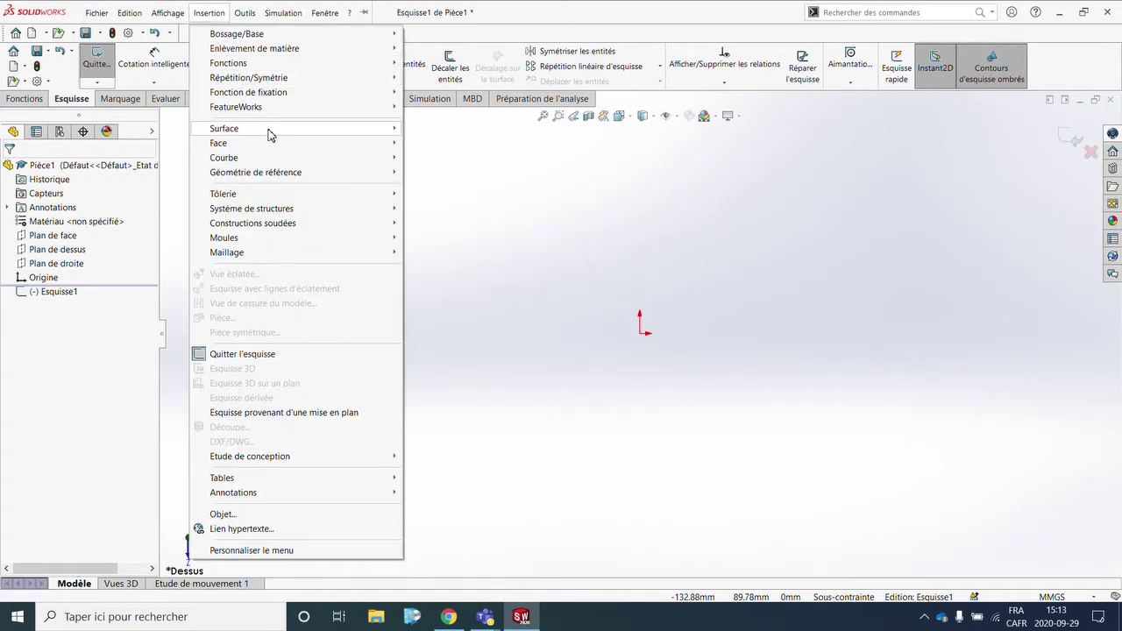
mouse_move(224, 127)
left_click(243, 13)
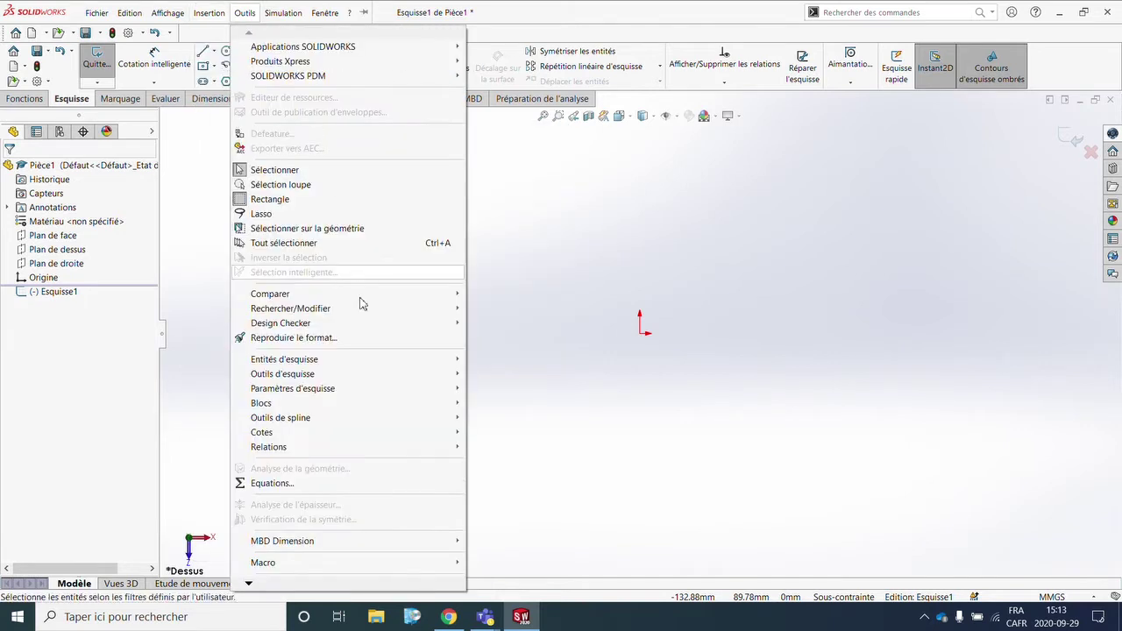
mouse_move(282, 373)
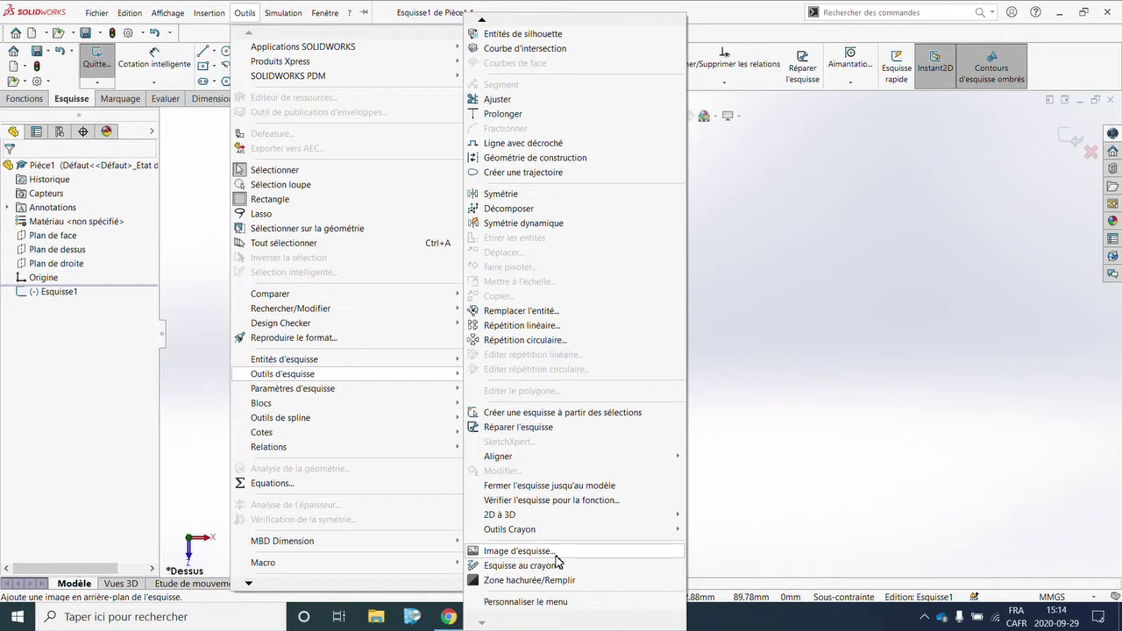
left_click(558, 552)
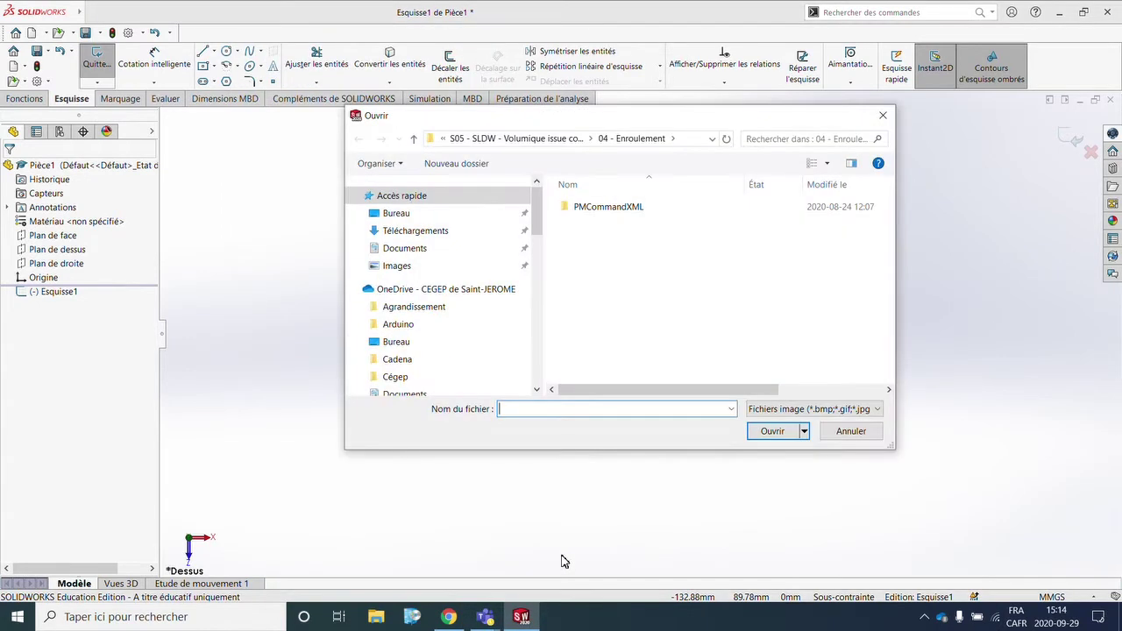
left_click(579, 140)
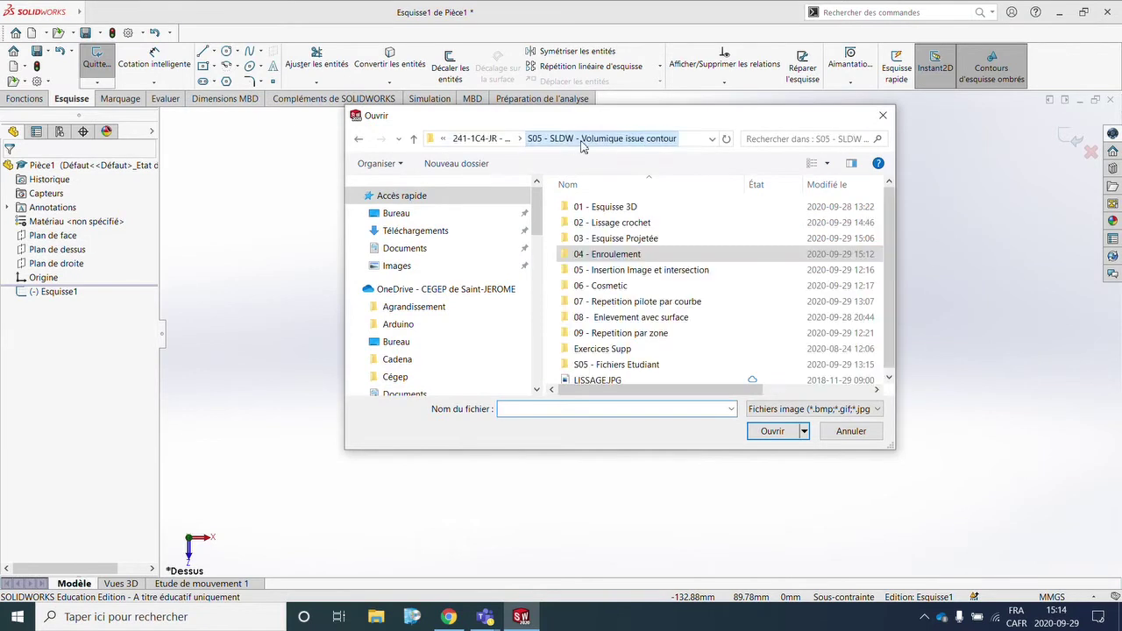
double_click(699, 272)
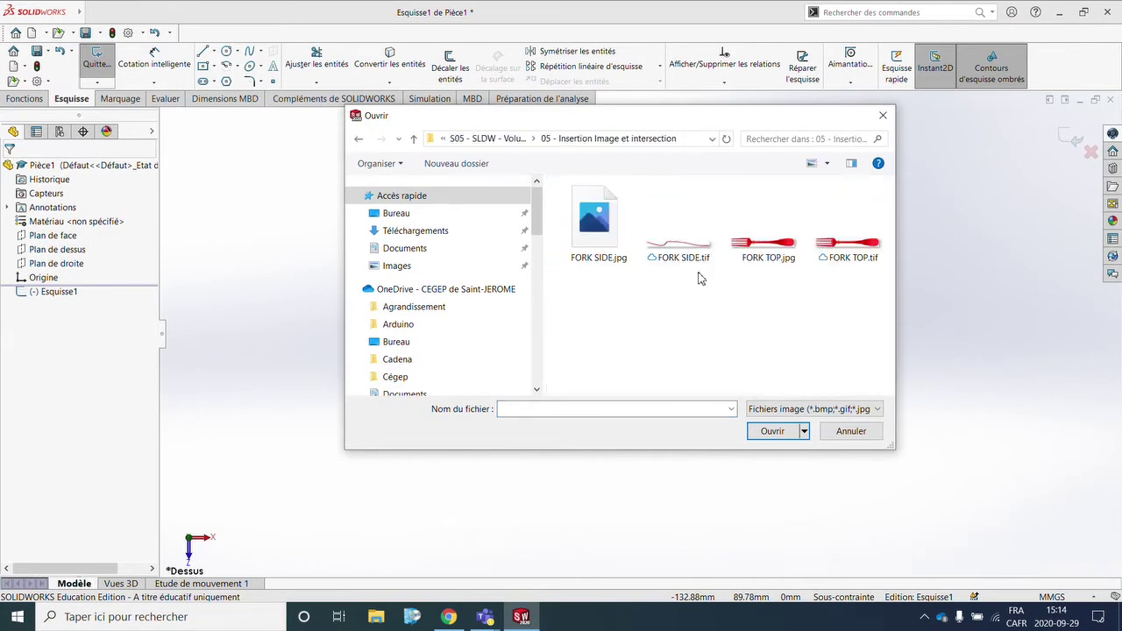
left_click(755, 252)
left_click(773, 431)
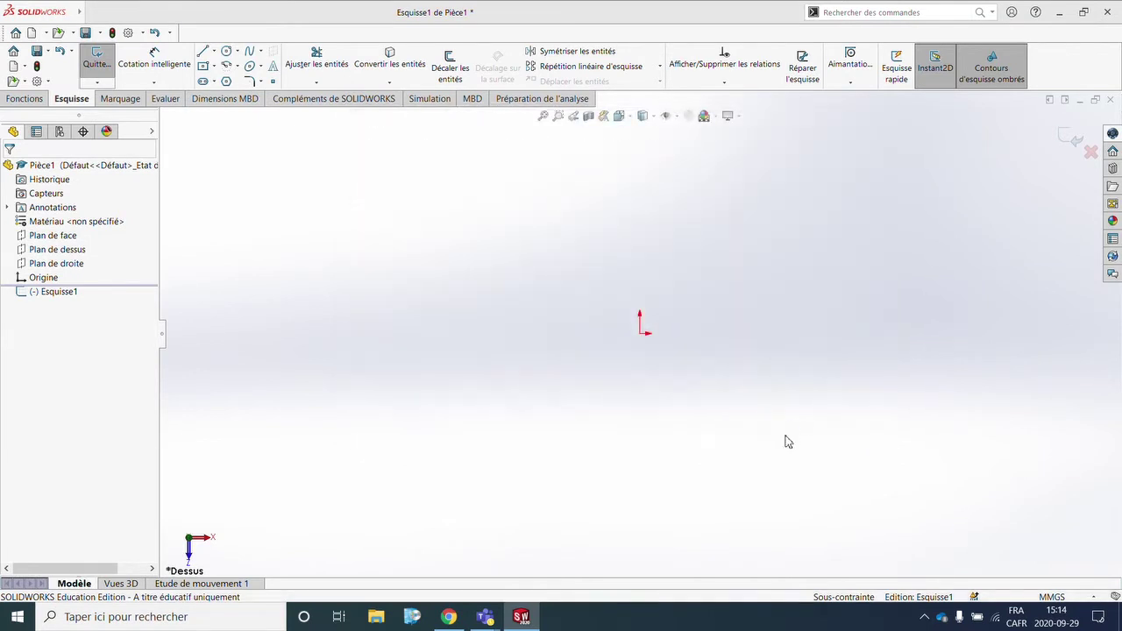
Set the fork picture's width to 160 mm and accept it
scroll(896, 335, "down", 3)
type("200")
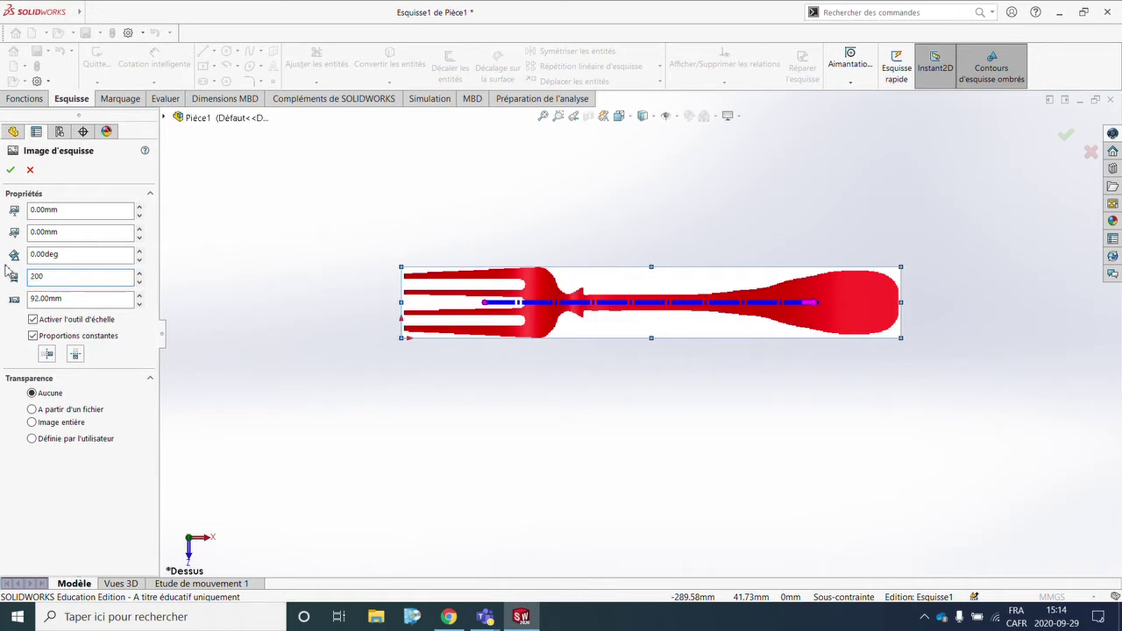
key("Return")
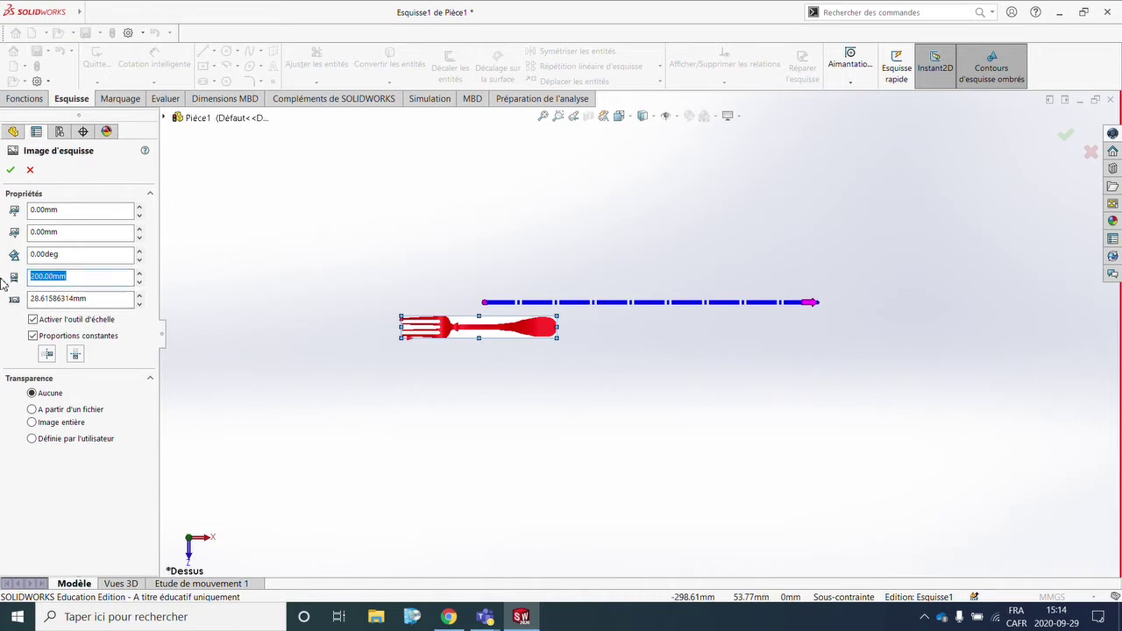
type("160")
key("Return")
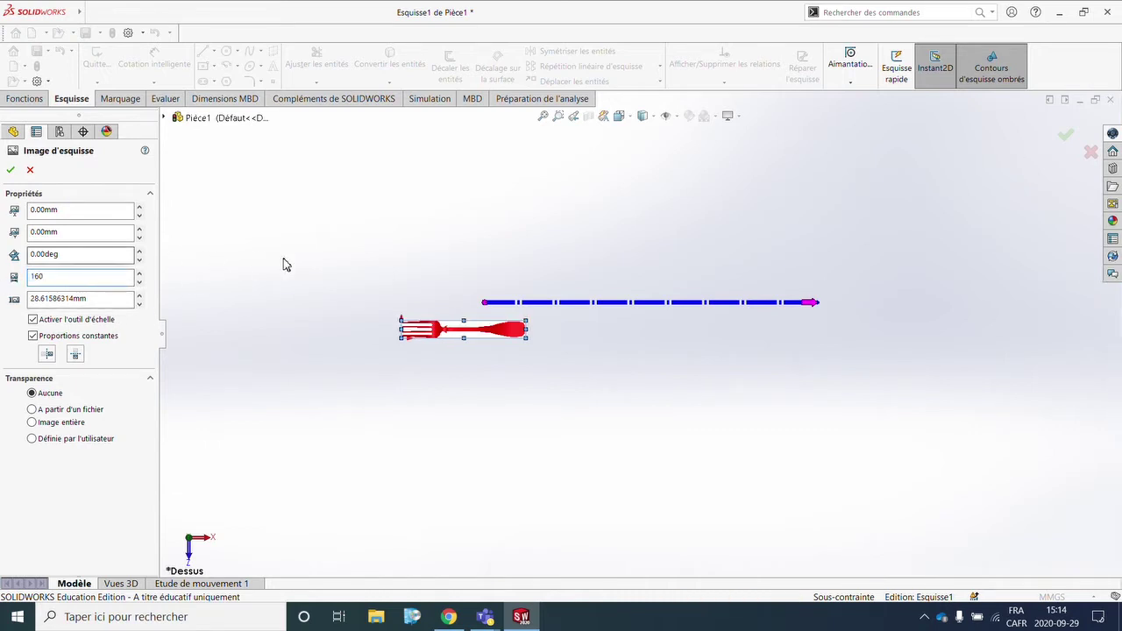
scroll(428, 386, "down", 5)
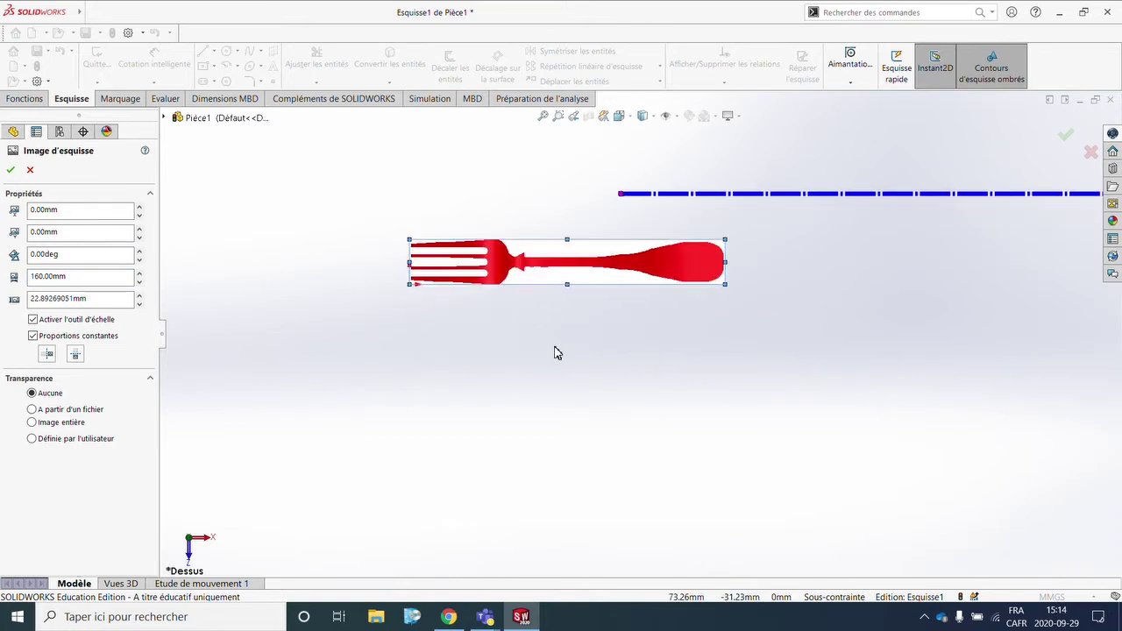
scroll(565, 324, "down", 3)
scroll(587, 254, "down", 1)
scroll(546, 210, "down", 1)
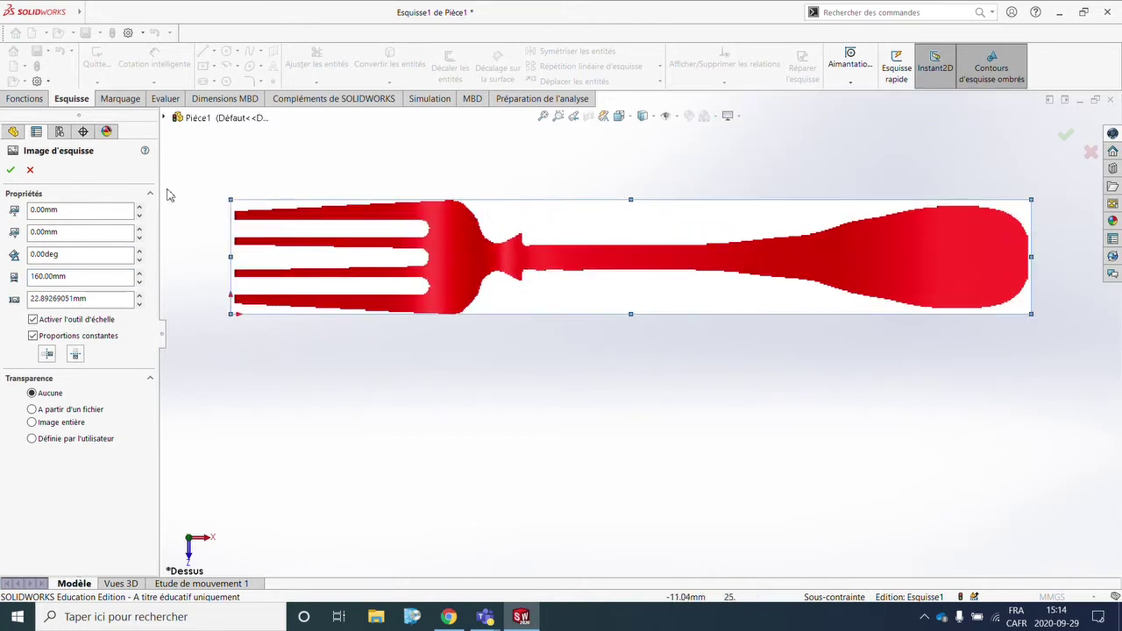
left_click(12, 171)
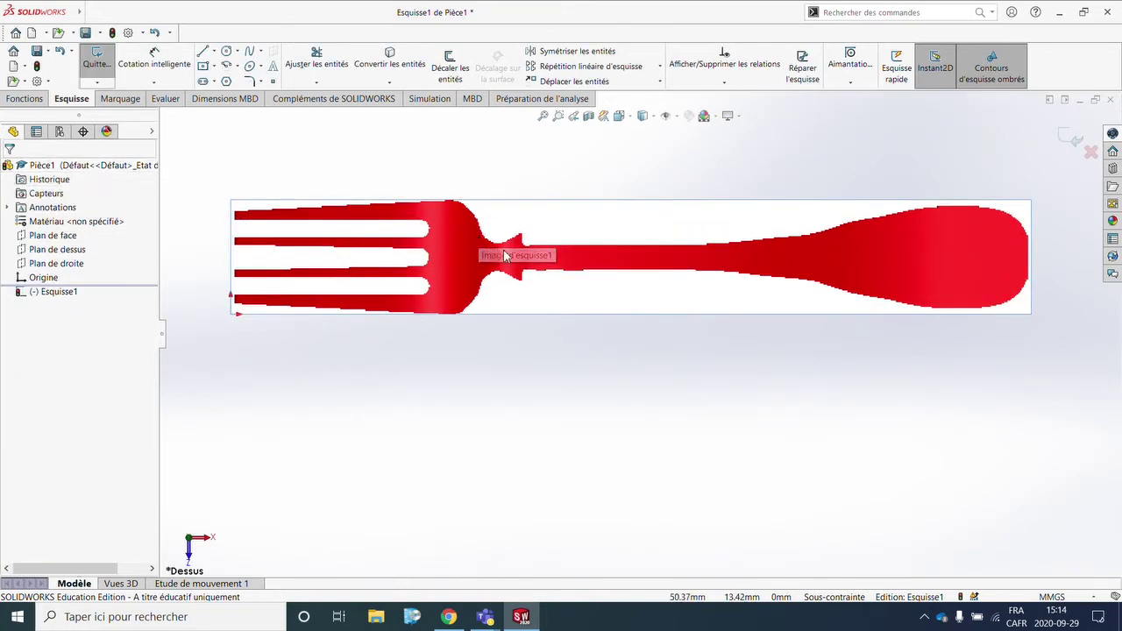
Drag the fork picture down about 11 mm so it centres on the origin
left_click(454, 261)
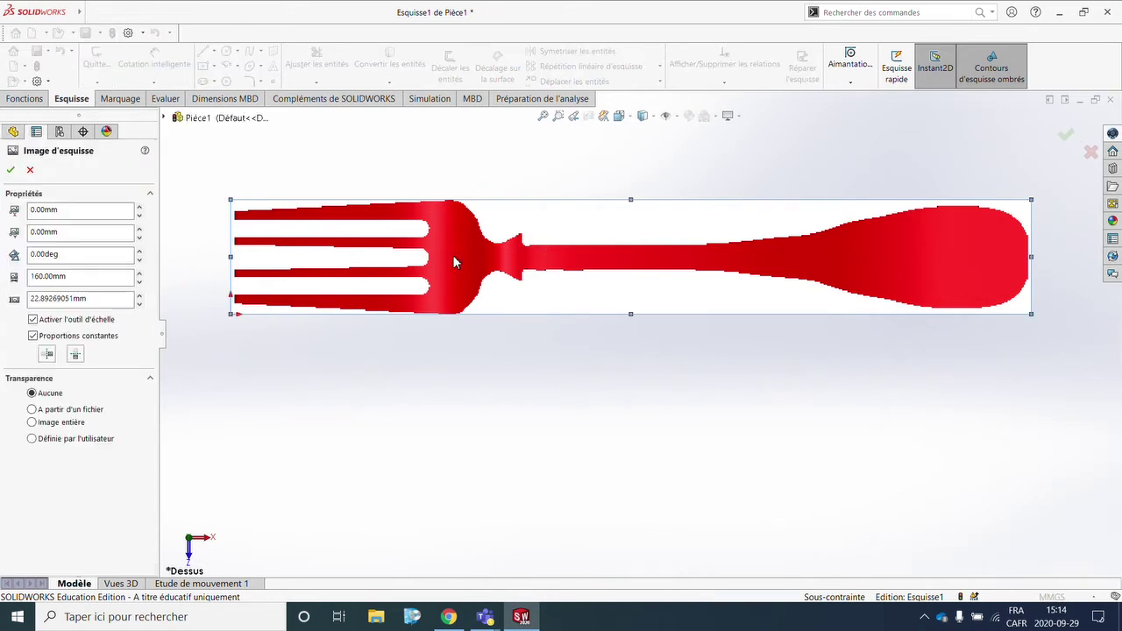
left_click_drag(518, 261, 519, 319)
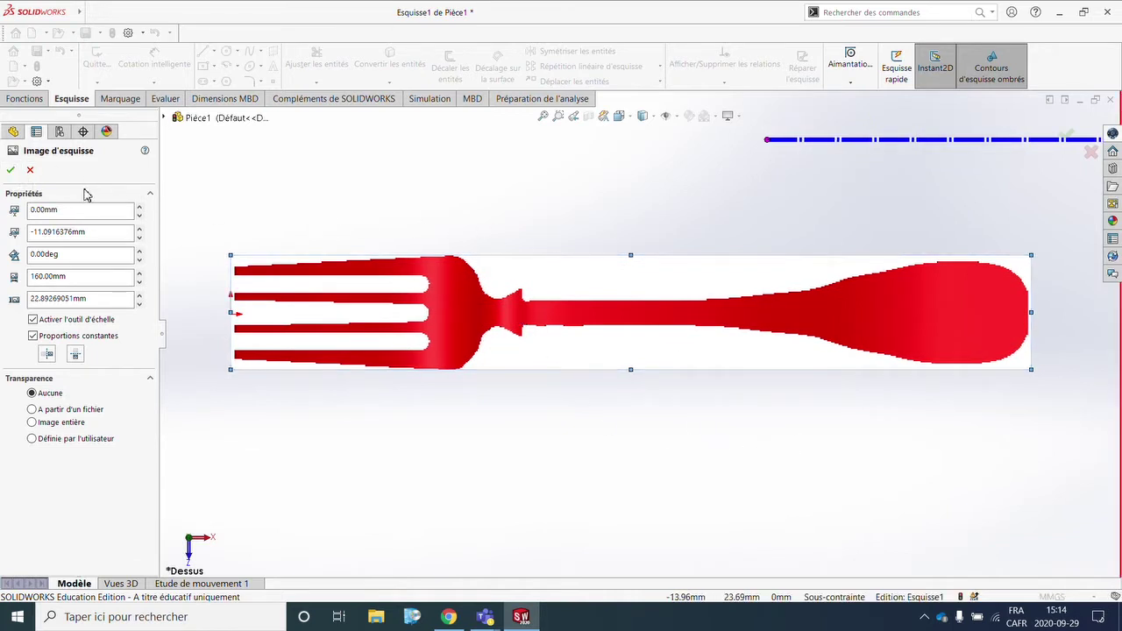
left_click(10, 171)
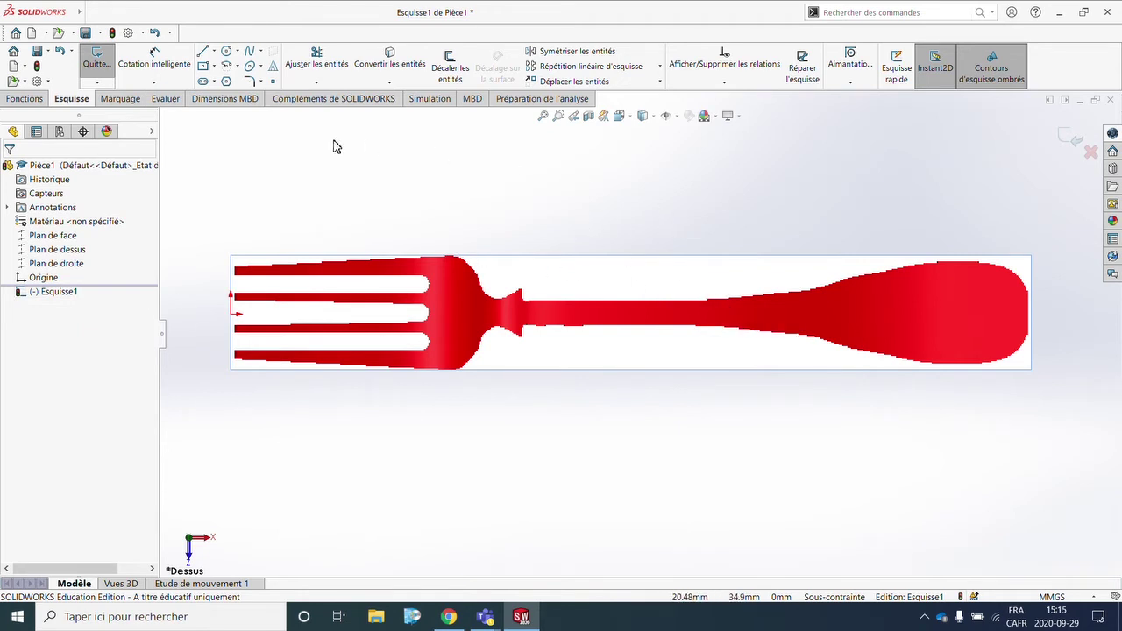
Draw a horizontal construction centreline from the tine tips past the handle end
left_click(206, 56)
scroll(433, 298, "down", 1)
scroll(471, 328, "down", 1)
scroll(526, 345, "down", 1)
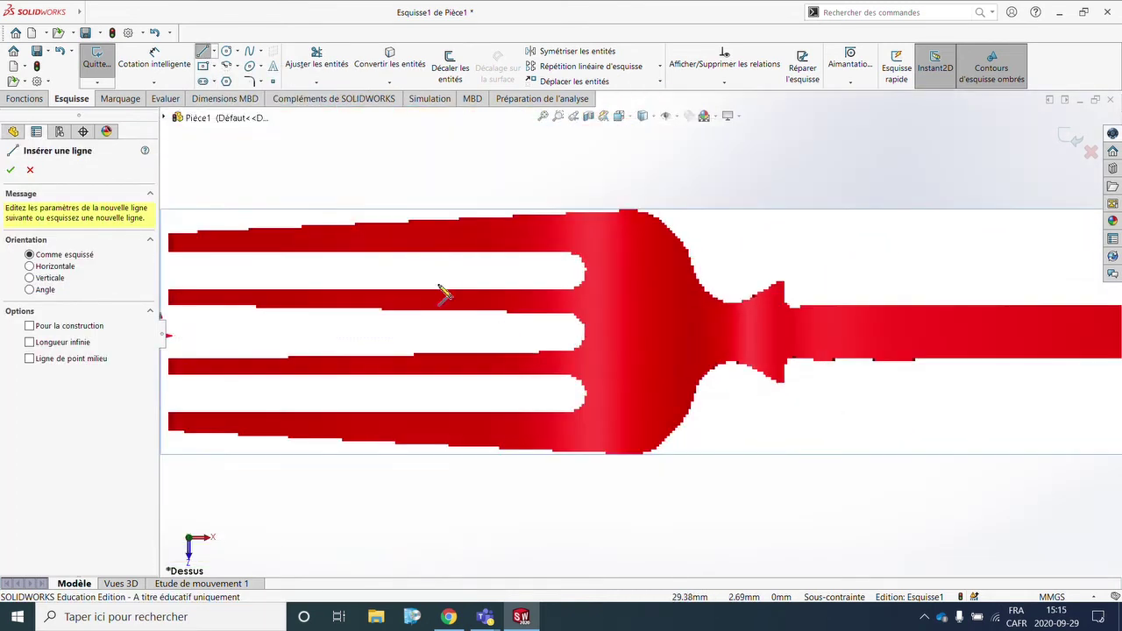
key("z")
left_click(219, 52)
left_click(255, 78)
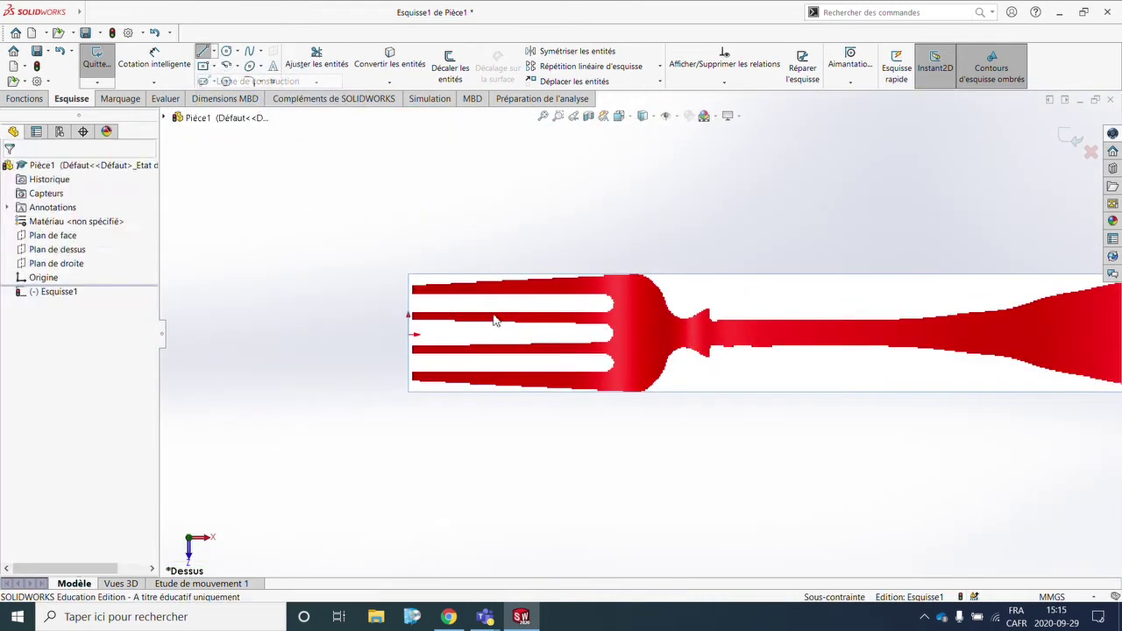
left_click(410, 334)
scroll(641, 337, "up", 3)
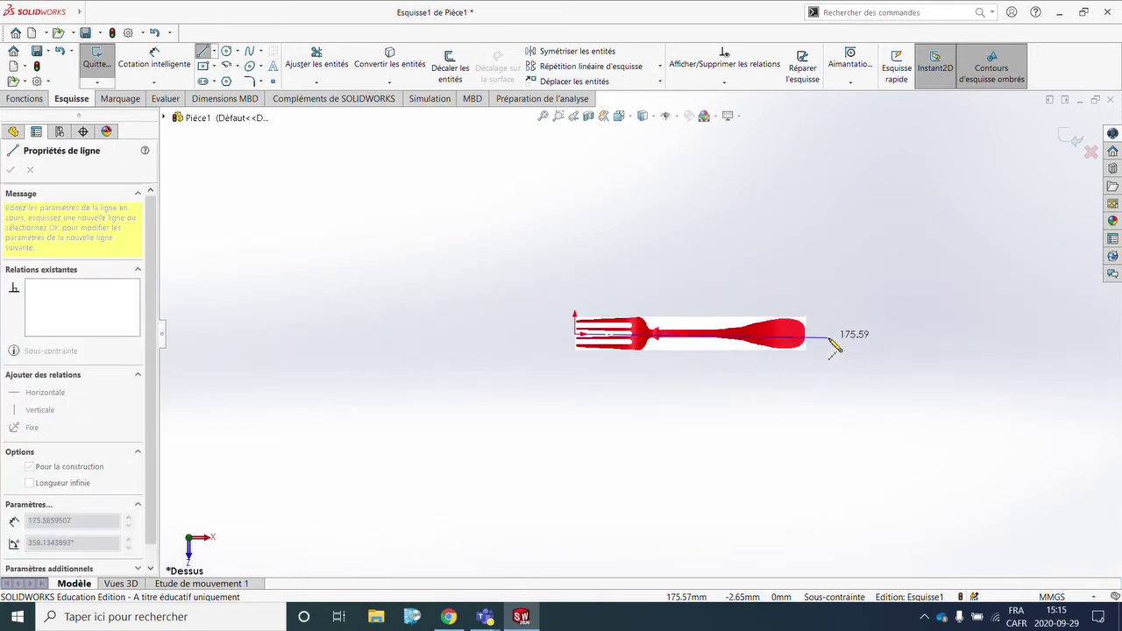
left_click(916, 326)
scroll(637, 355, "down", 1)
scroll(655, 333, "down", 3)
scroll(964, 307, "up", 3)
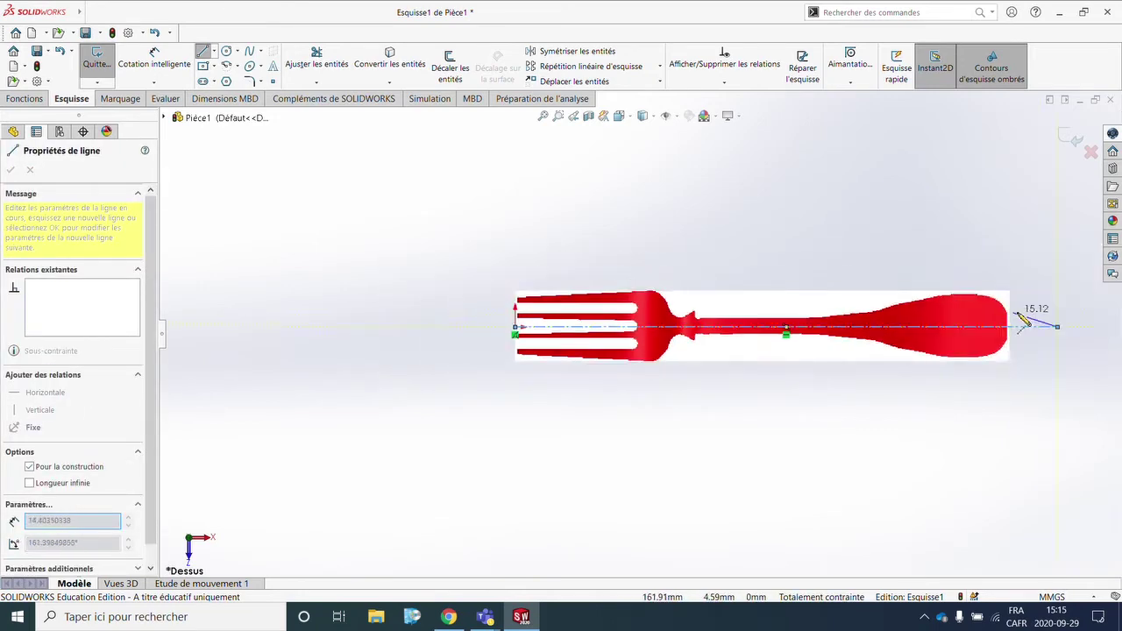
scroll(938, 319, "down", 2)
scroll(841, 337, "down", 2)
key("Escape")
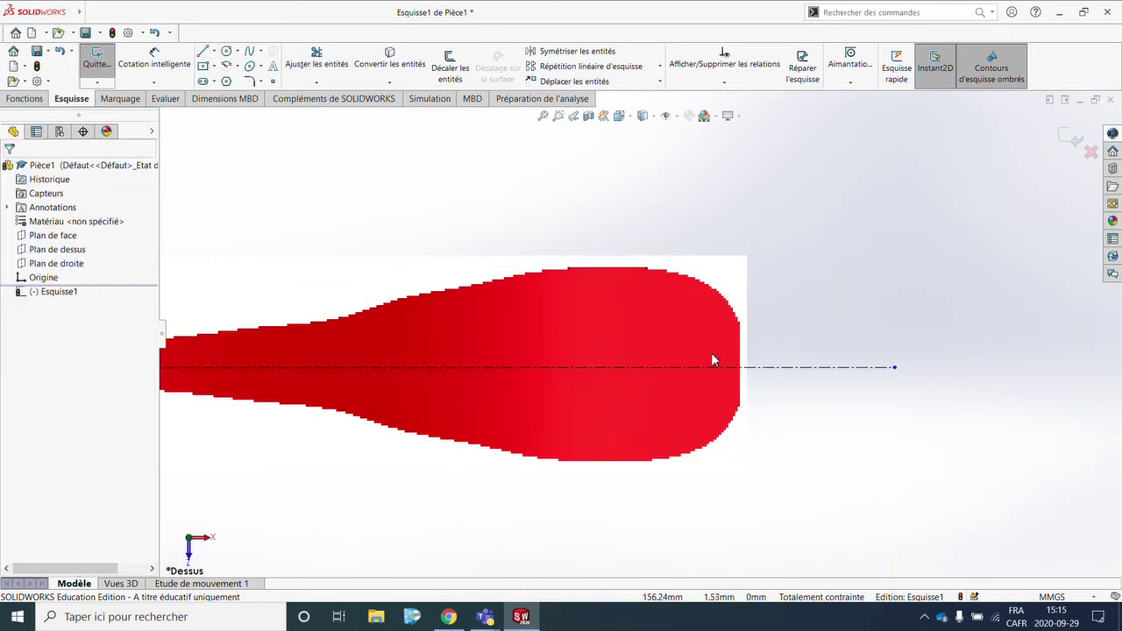
scroll(719, 355, "down", 2)
Draw a short 4.77 mm vertical line from the axis at the handle end
key("l")
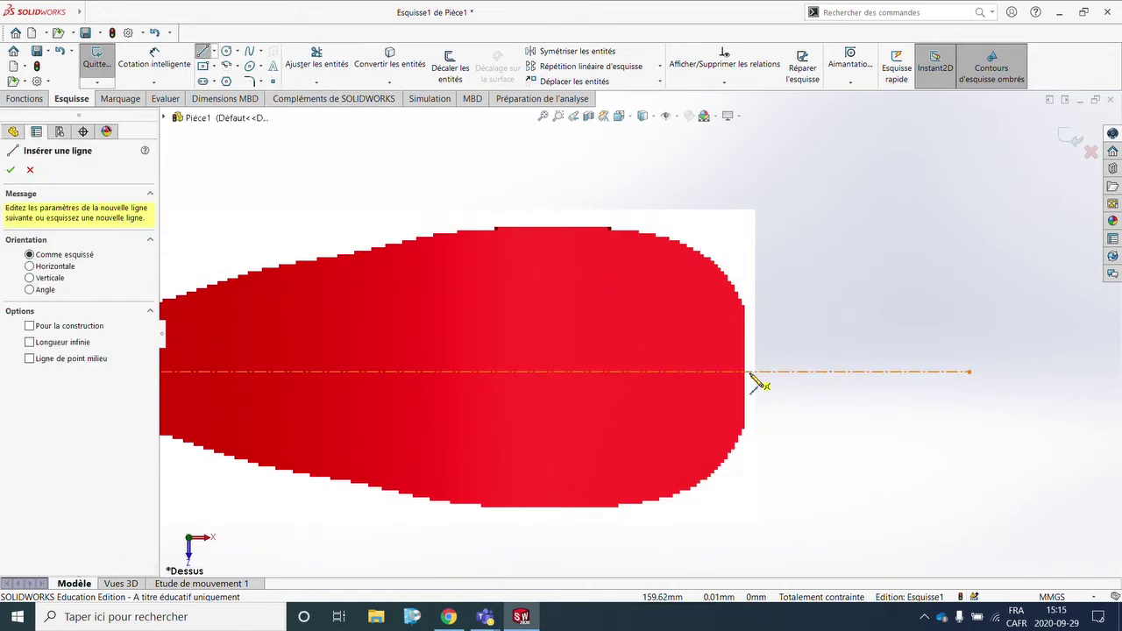
left_click(759, 373)
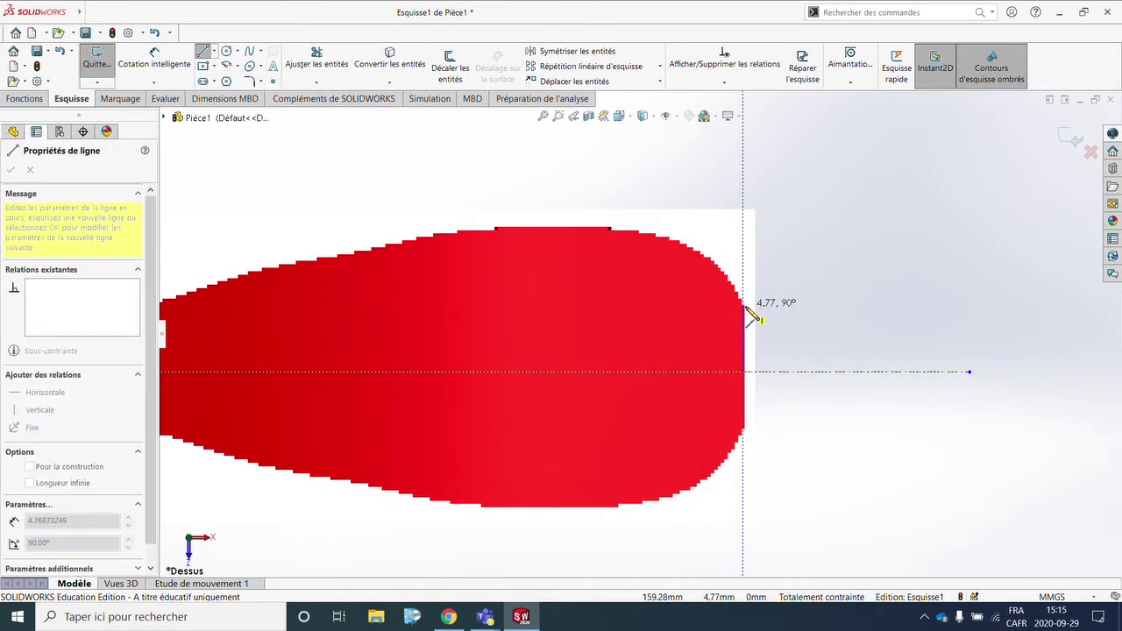
left_click(744, 306)
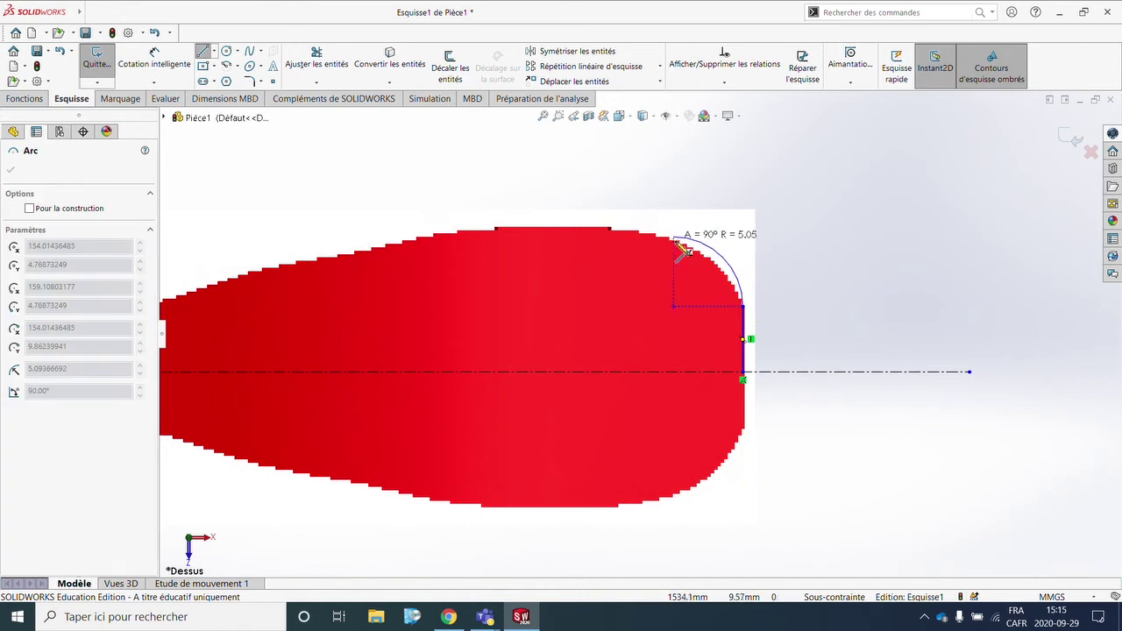
Trace the handle's rounded end and upper edge with tangent arcs toward the neck
left_click(726, 279)
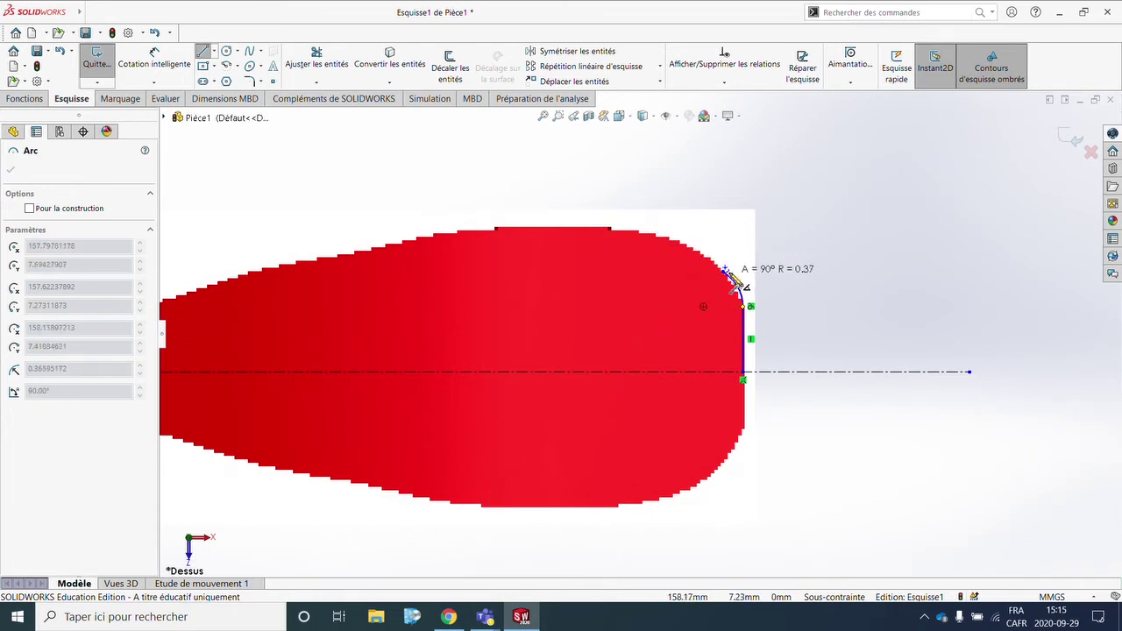
left_click(601, 230)
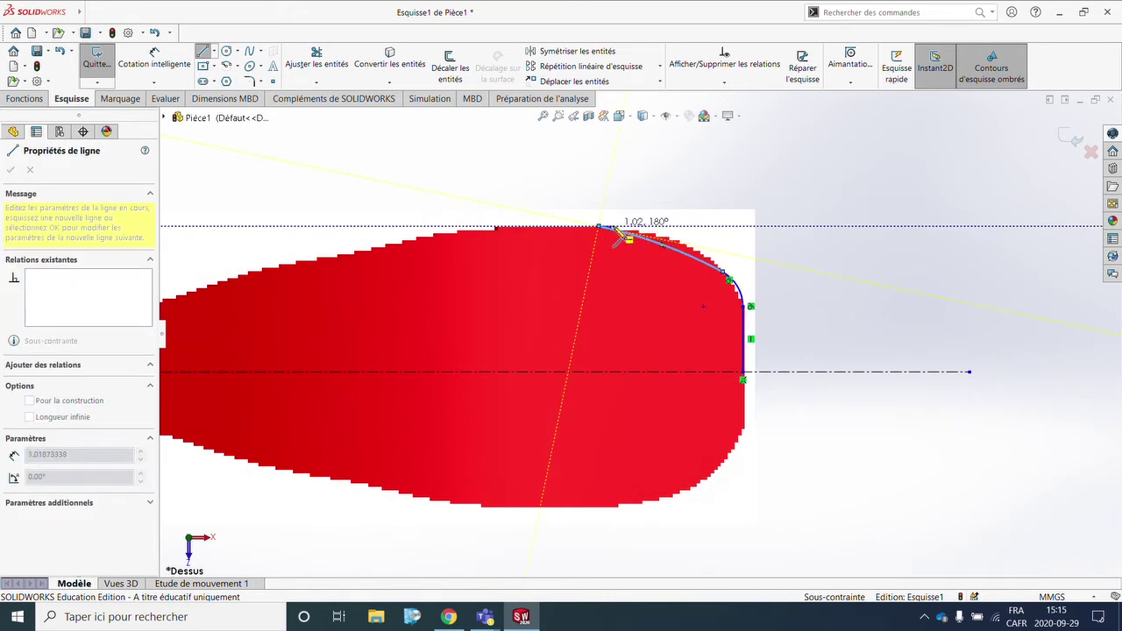
left_click(490, 229)
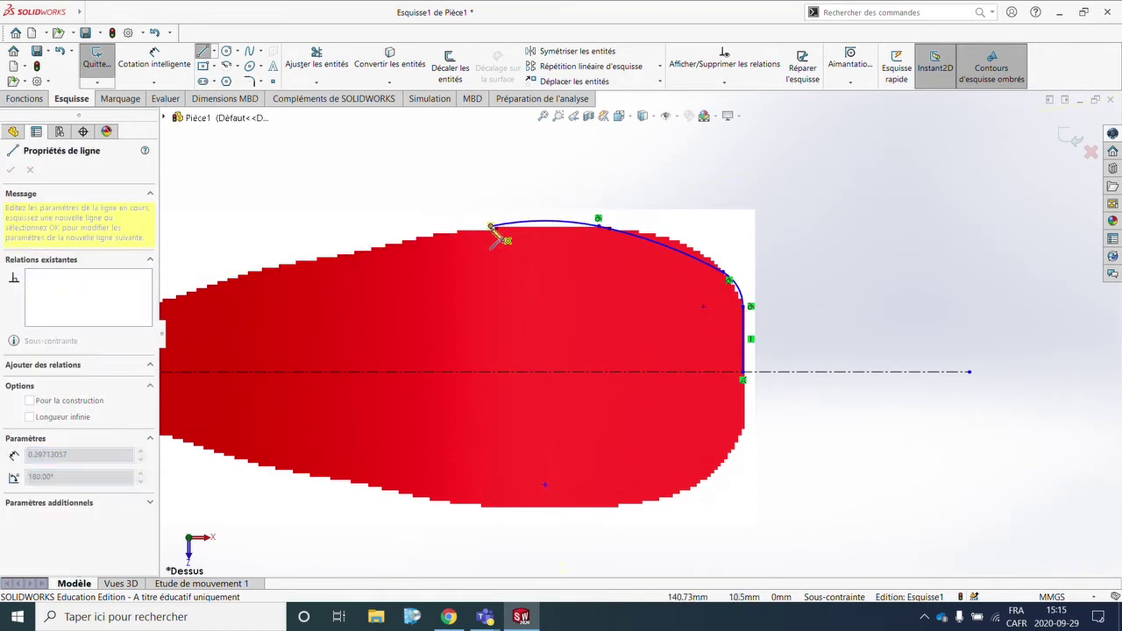
scroll(313, 295, "up", 3)
scroll(458, 320, "down", 4)
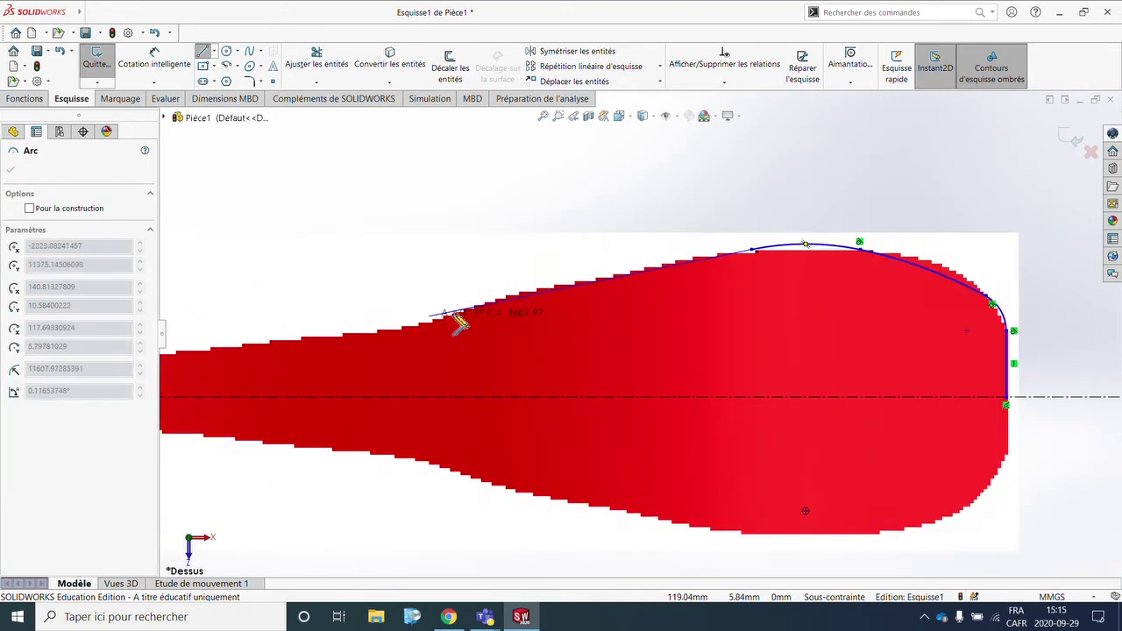
left_click(504, 298)
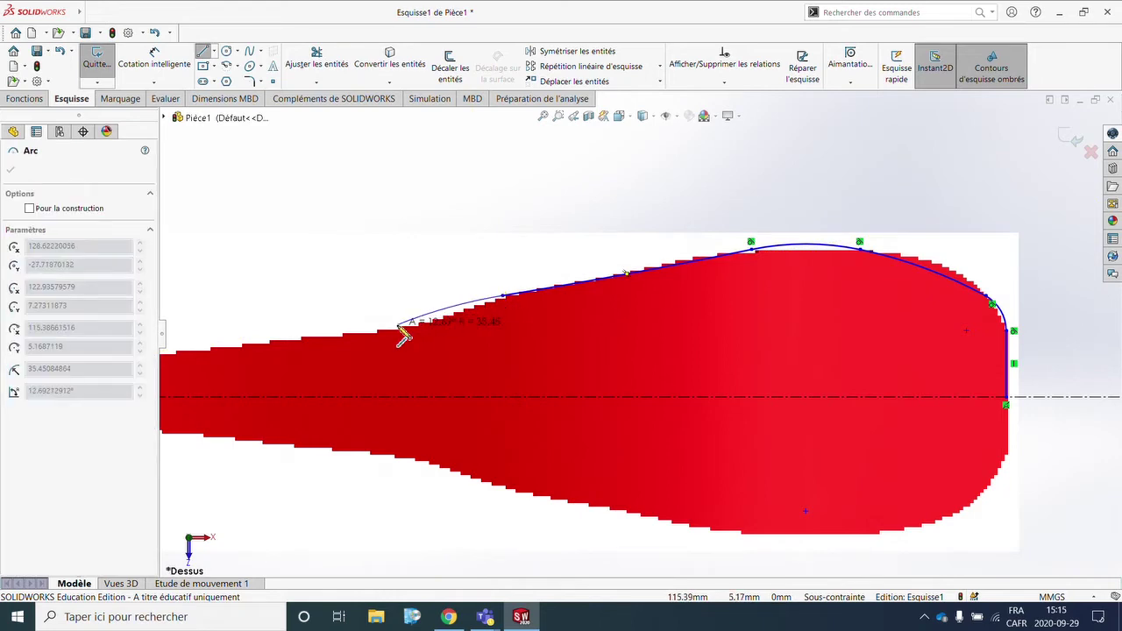
scroll(307, 346, "up", 2)
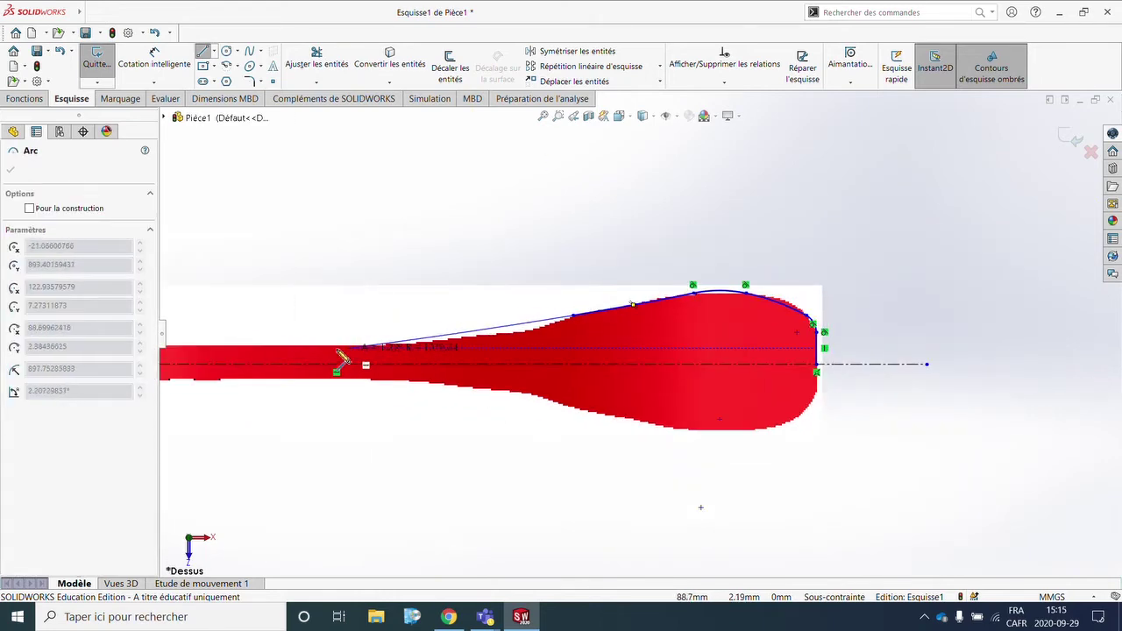
left_click(324, 347)
Continue the outline along the narrow handle, over the neck bump, up to the head's shoulder
scroll(328, 359, "down", 3)
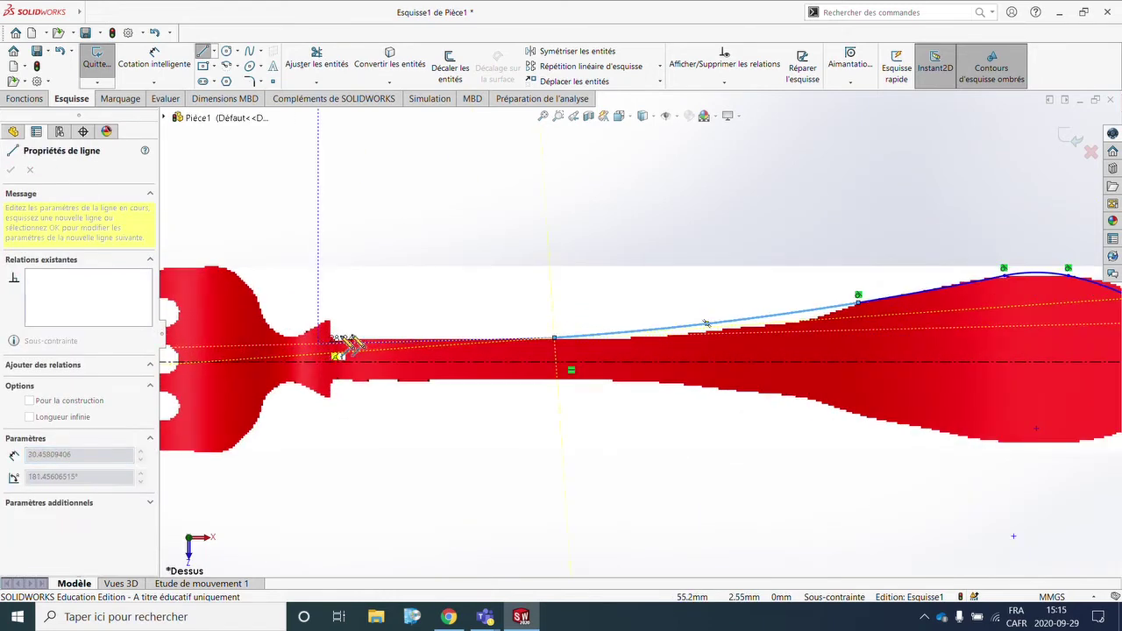
scroll(351, 342, "down", 3)
left_click(436, 354)
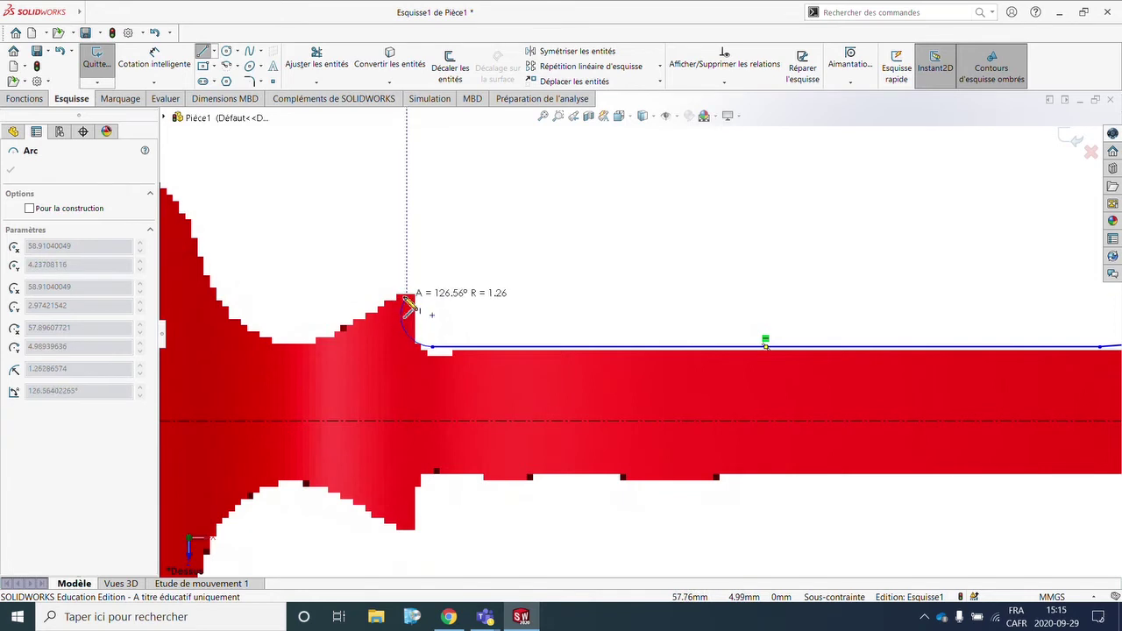
left_click(401, 295)
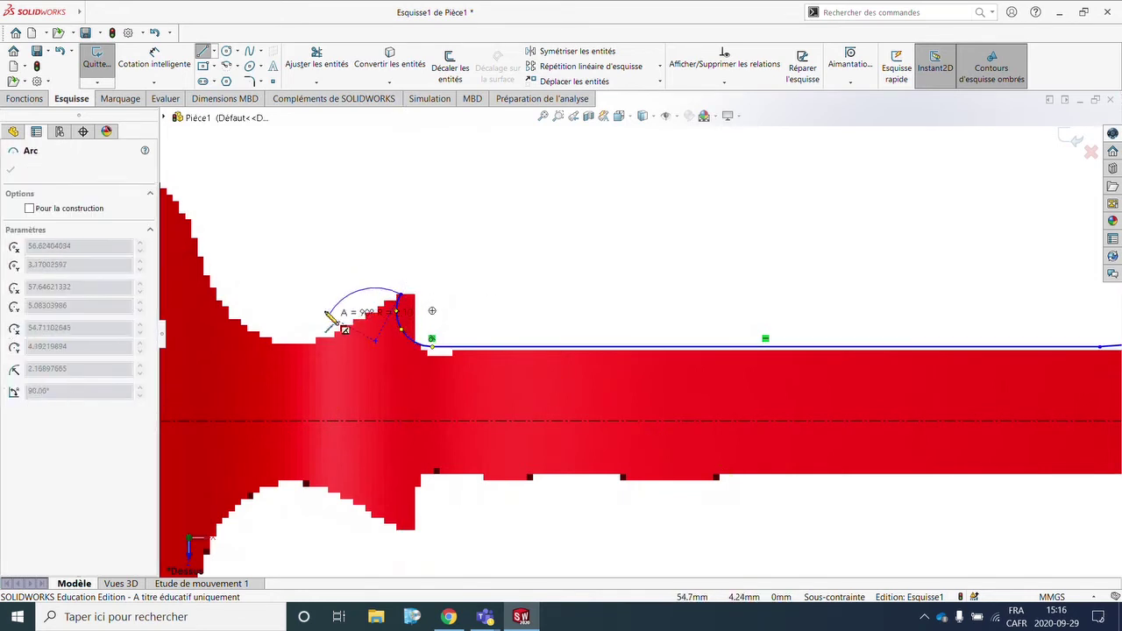
left_click(269, 311)
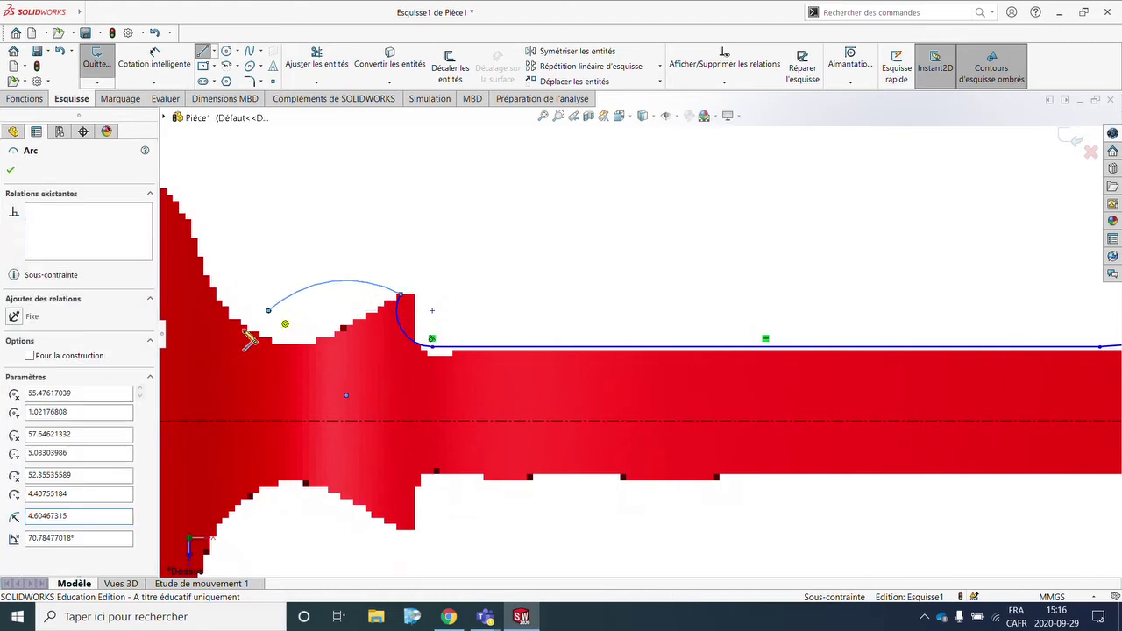
left_click(214, 293)
key("z")
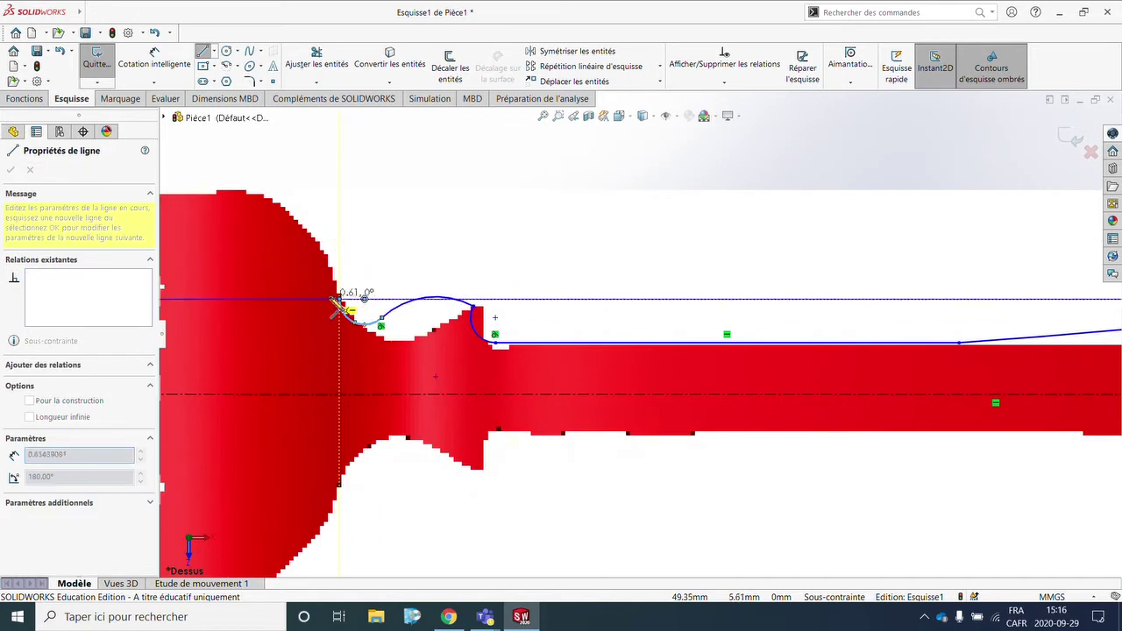
left_click(245, 191)
Trace the top tines and rounded slot ends down to the centreline
middle_click_drag(274, 219, 298, 353, "ctrl")
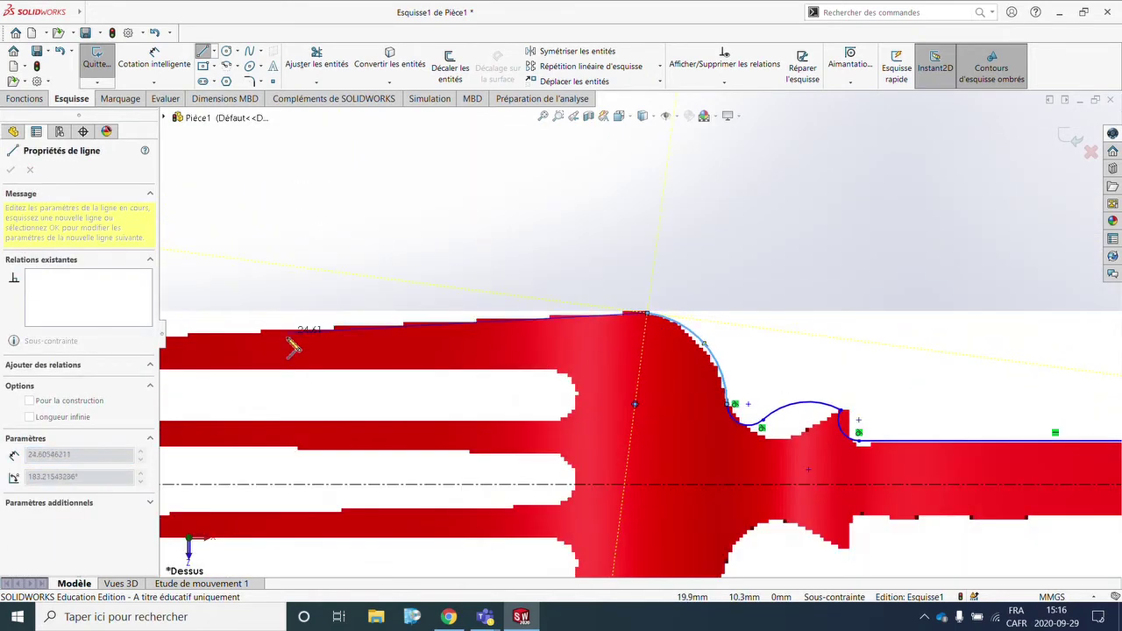
left_click(191, 339)
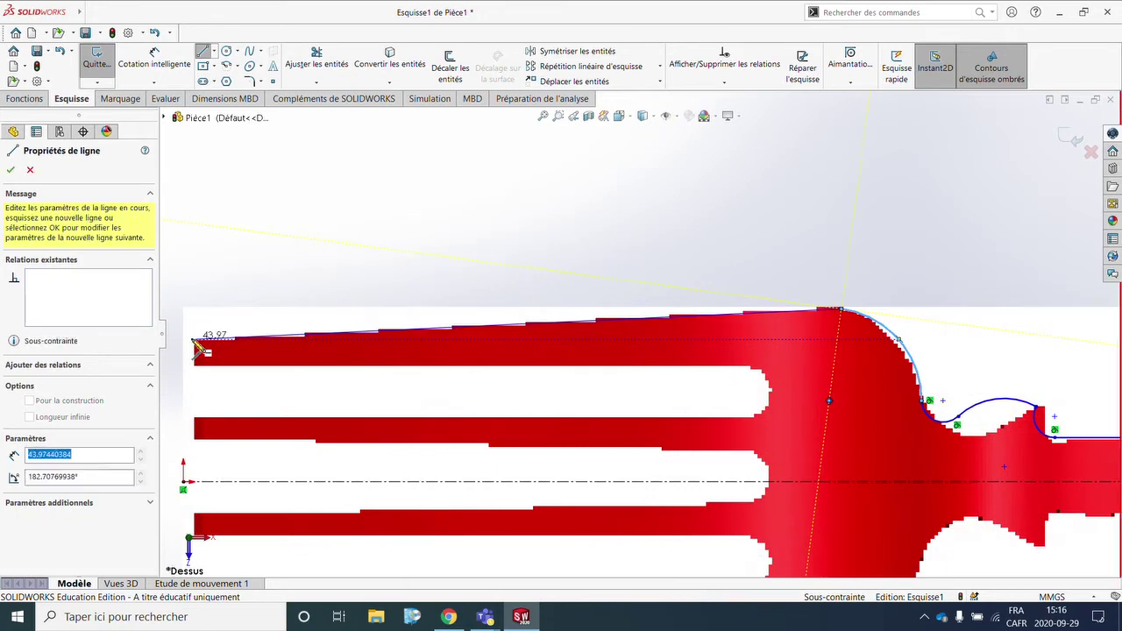
left_click(193, 366)
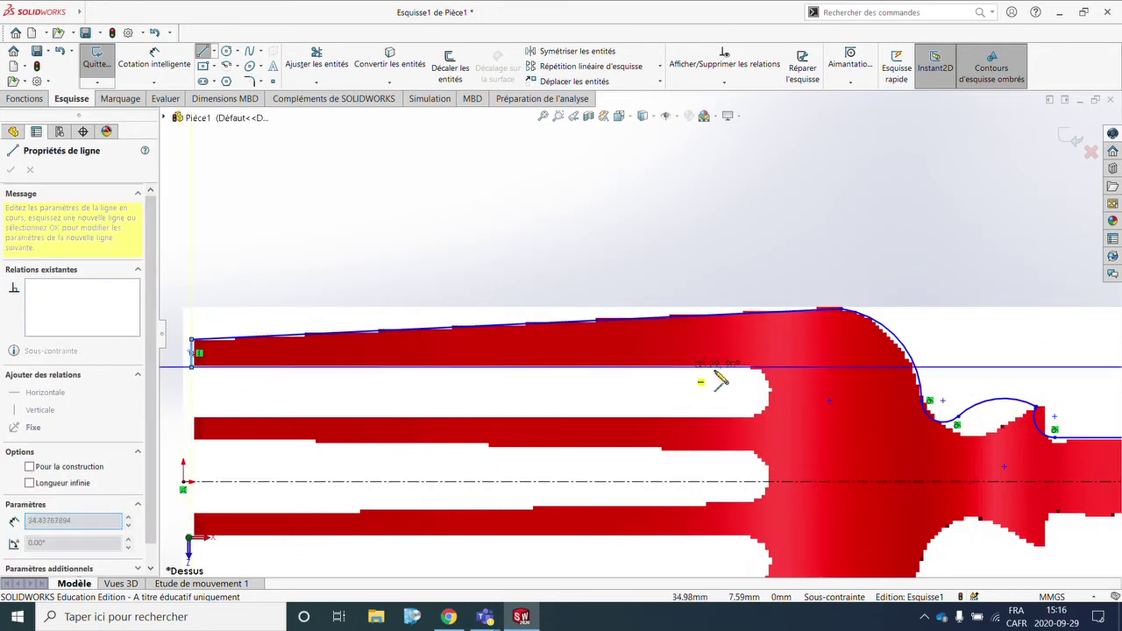
left_click(743, 365)
scroll(745, 372, "up", 3)
scroll(771, 379, "up", 2)
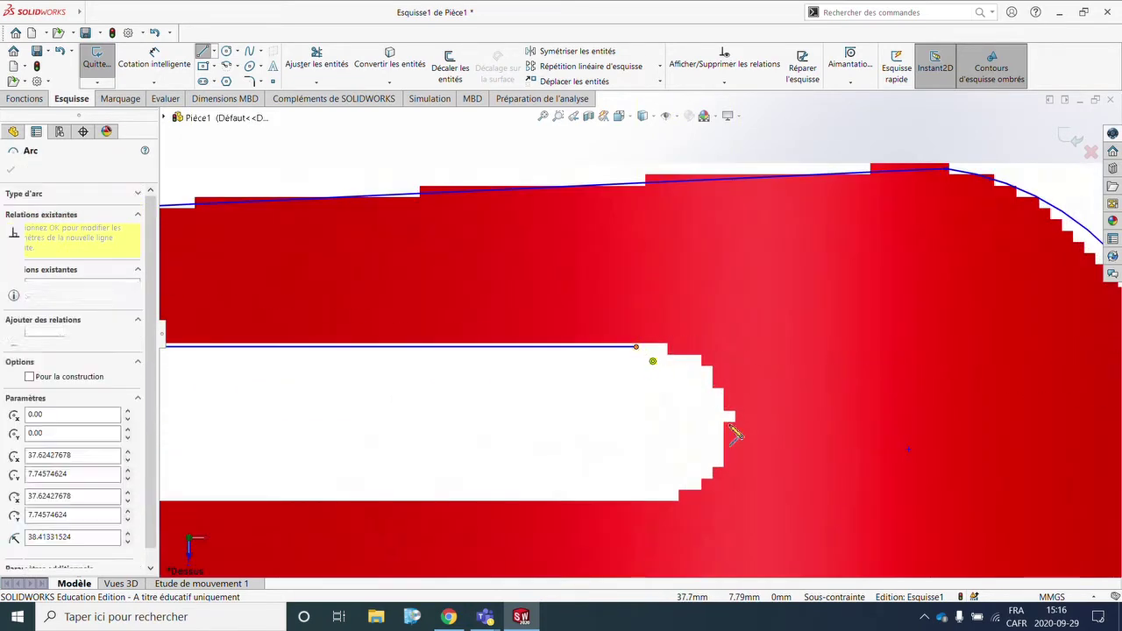
left_click(651, 498)
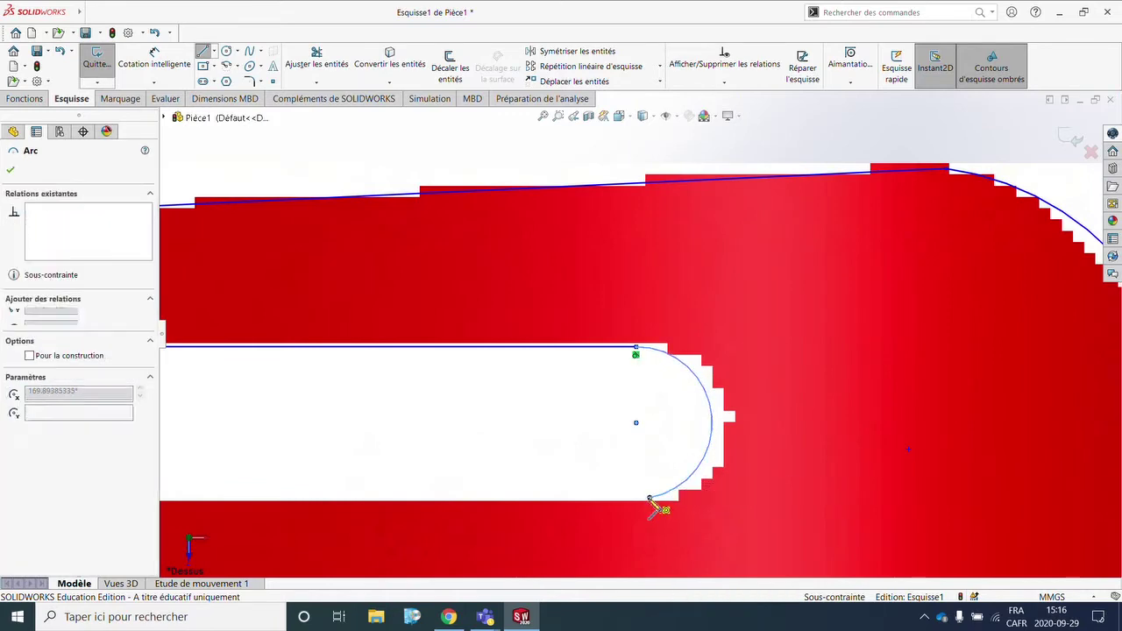
scroll(525, 486, "down", 4)
scroll(403, 416, "down", 2)
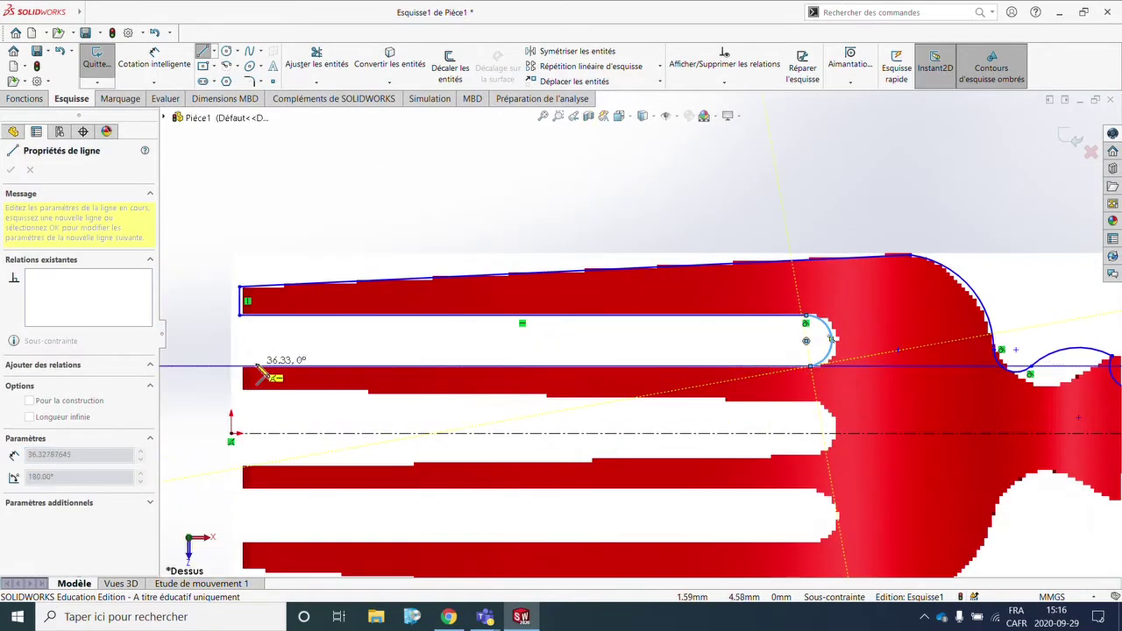
scroll(261, 372, "up", 3)
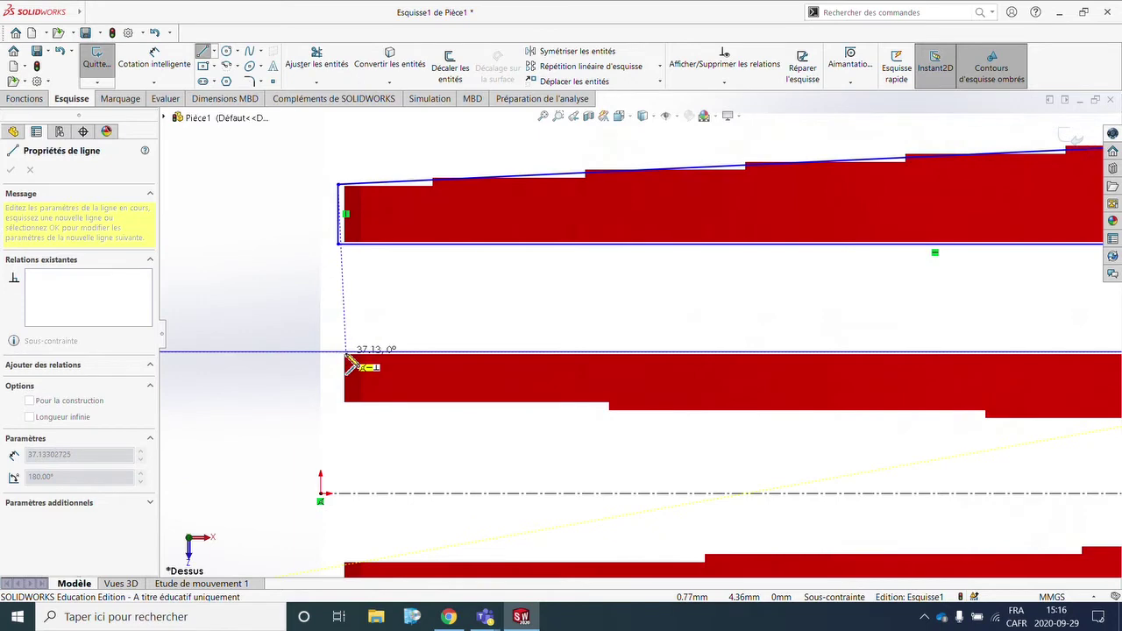
scroll(352, 365, "up", 4)
left_click(452, 347)
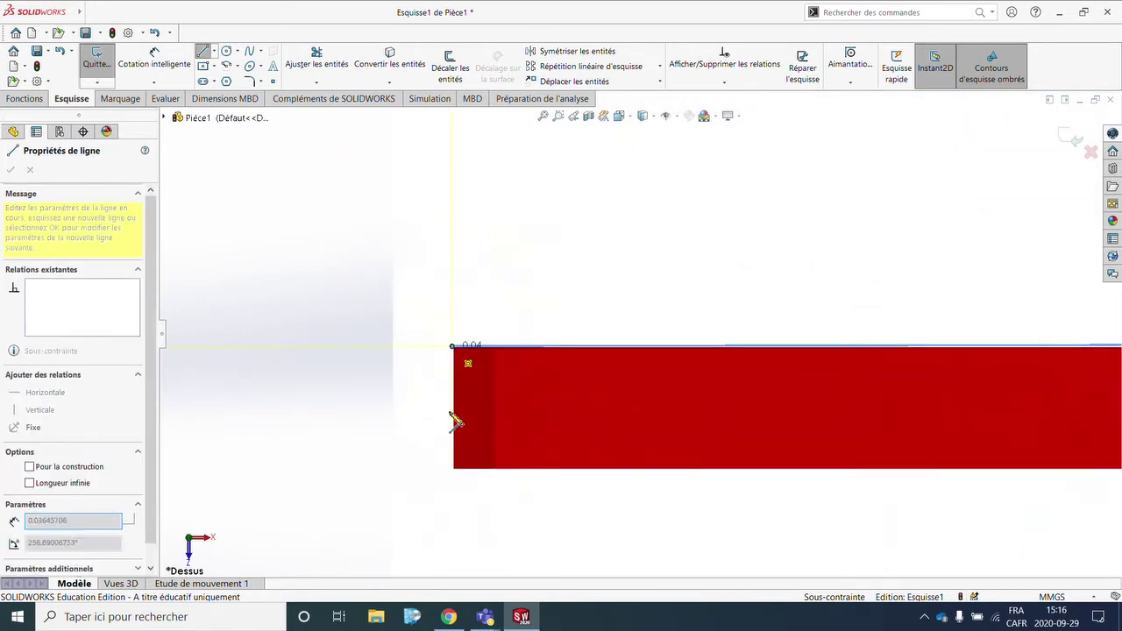
scroll(789, 438, "down", 3)
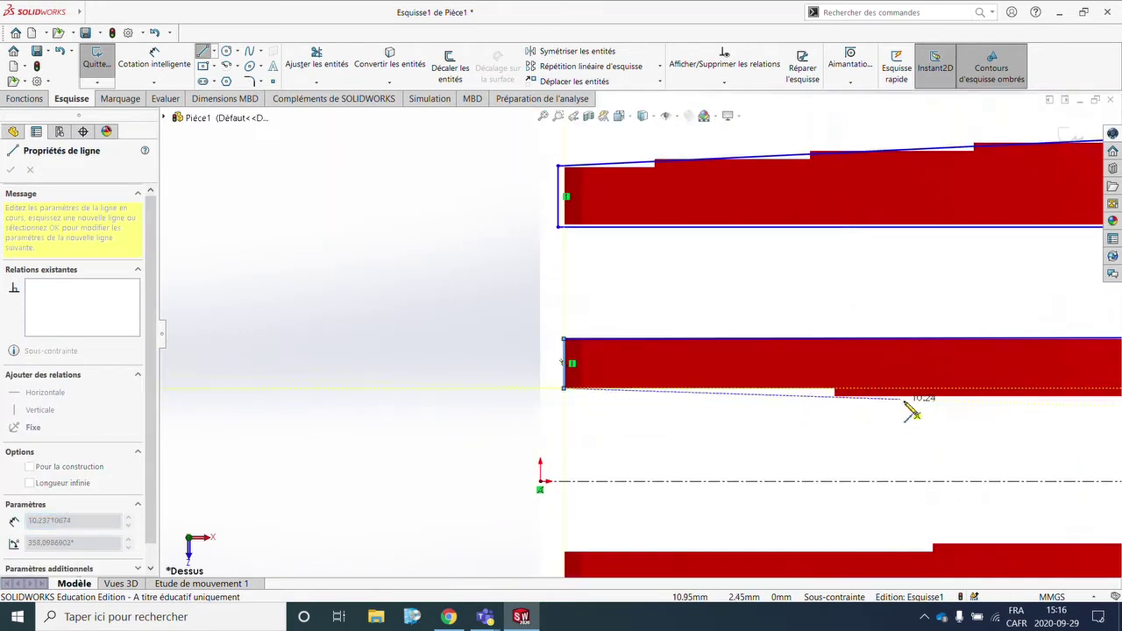
scroll(964, 403, "down", 2)
scroll(851, 371, "up", 2)
scroll(651, 318, "up", 3)
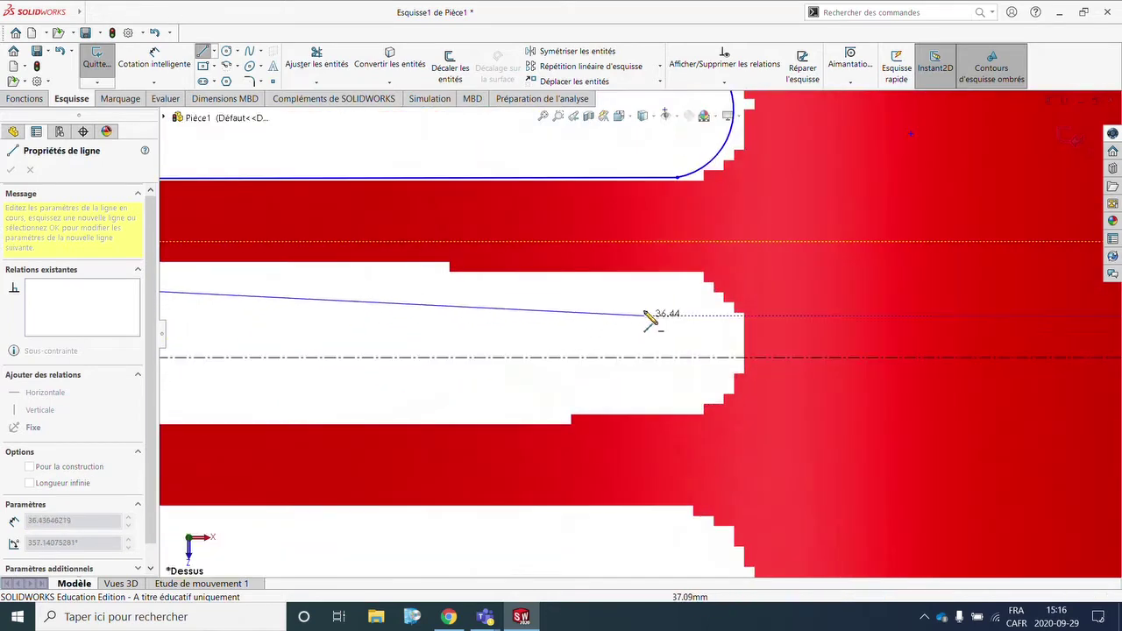
left_click(693, 276)
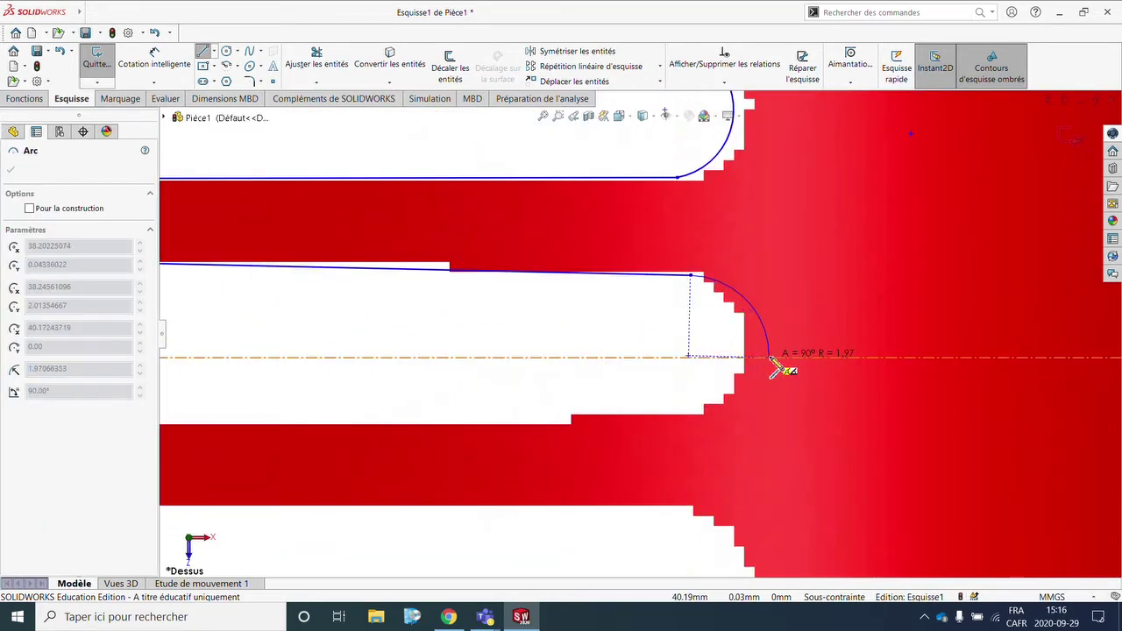
left_click(768, 358)
key("Escape")
Drag the neck bump's points to reshape it, then start Symétriser les entités
scroll(815, 357, "down", 2)
scroll(725, 317, "up", 3)
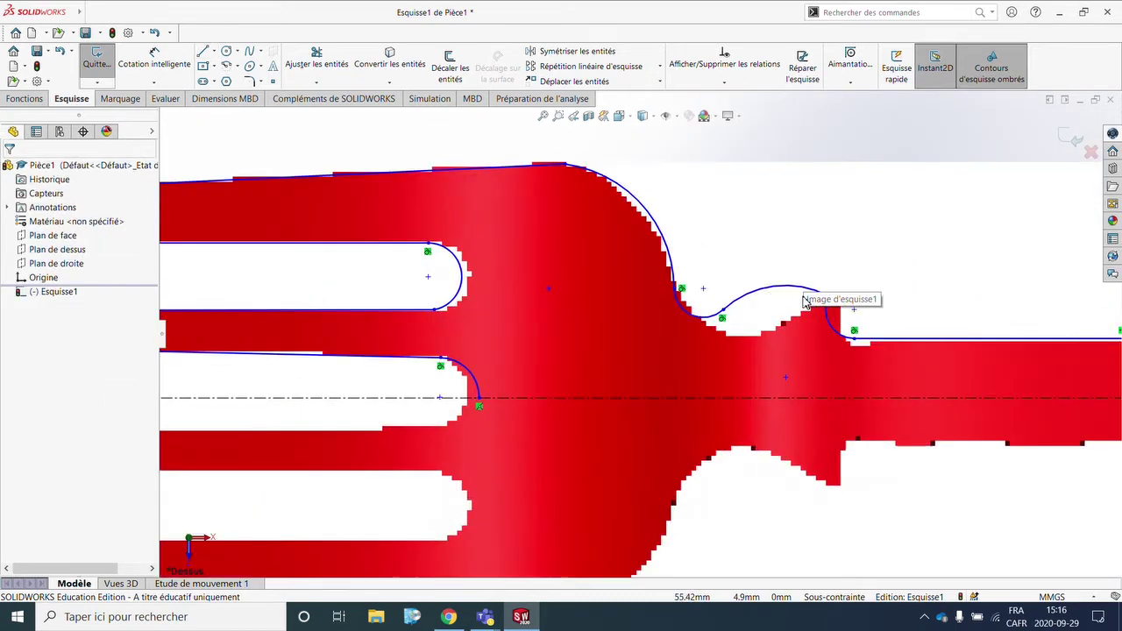
left_click_drag(723, 317, 756, 320)
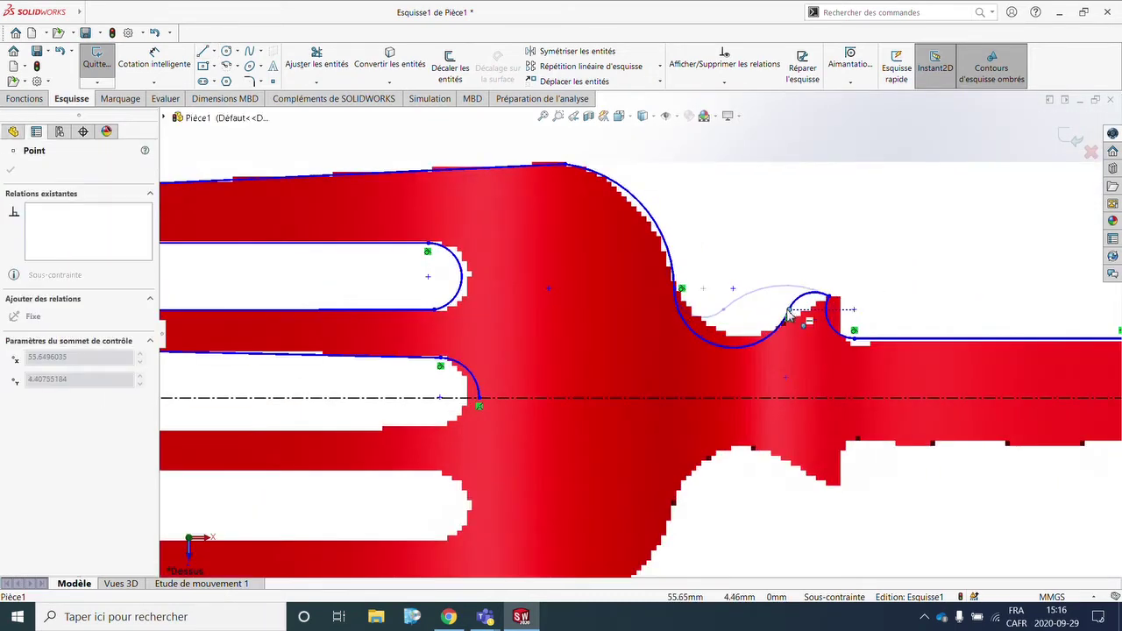
left_click_drag(756, 320, 844, 300)
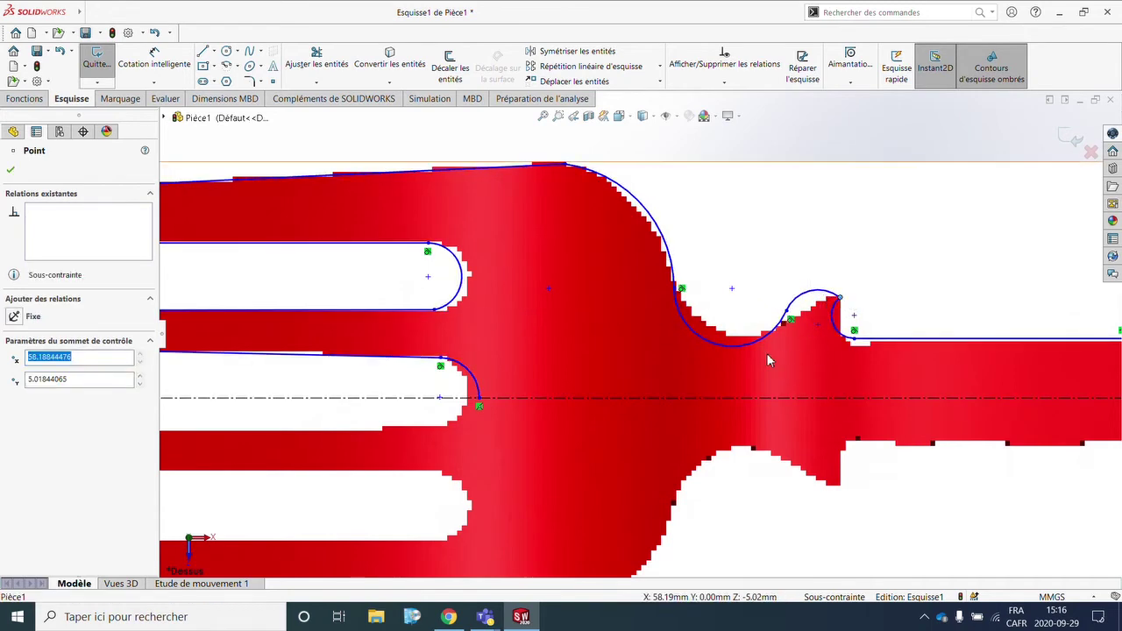
left_click_drag(721, 348, 734, 335)
scroll(666, 438, "down", 5)
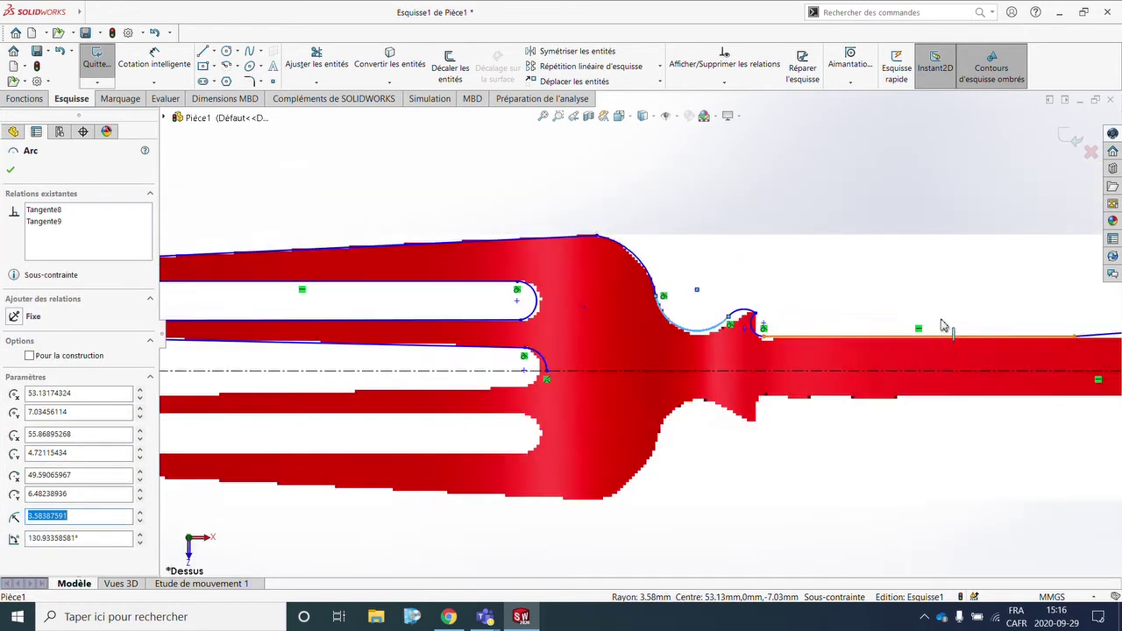
scroll(964, 307, "up", 8)
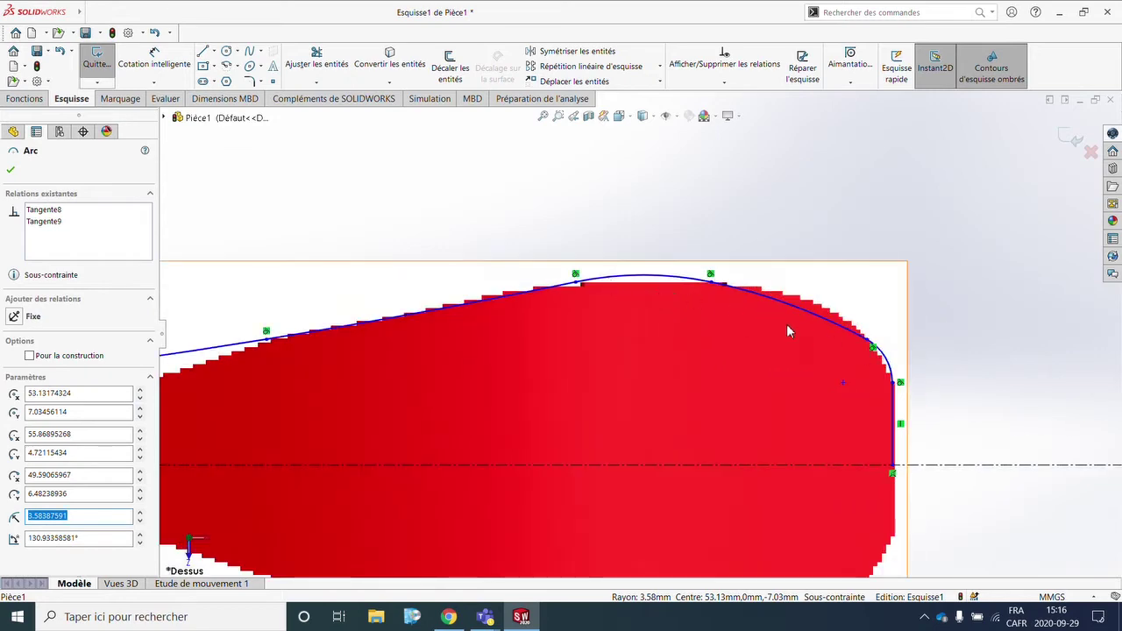
scroll(841, 351, "up", 3)
scroll(645, 385, "up", 5)
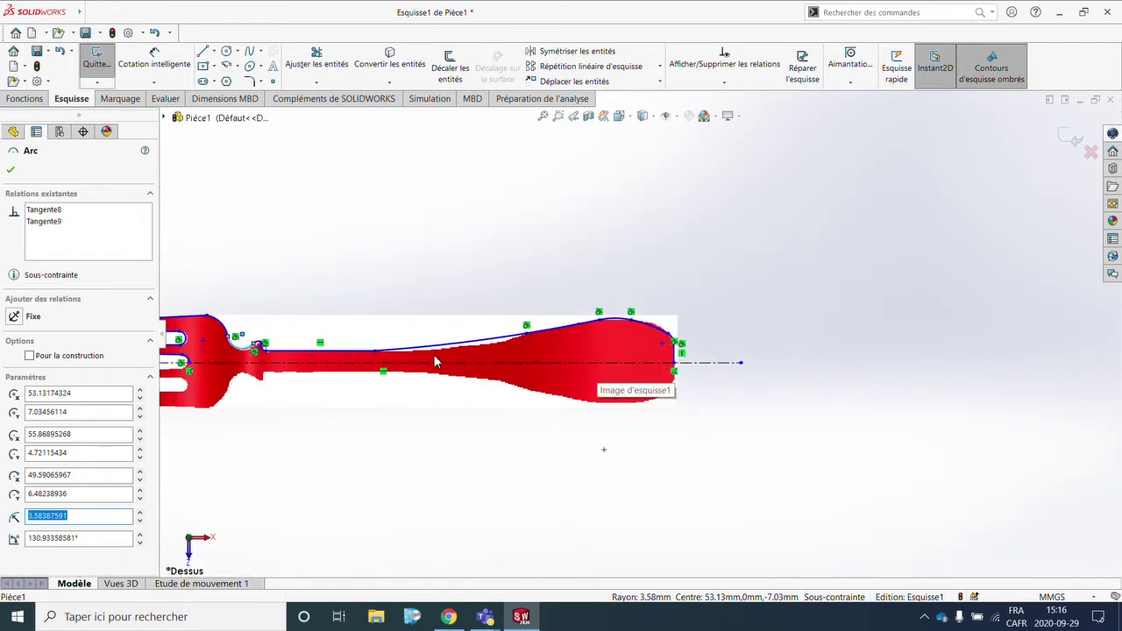
scroll(1041, 313, "down", 2)
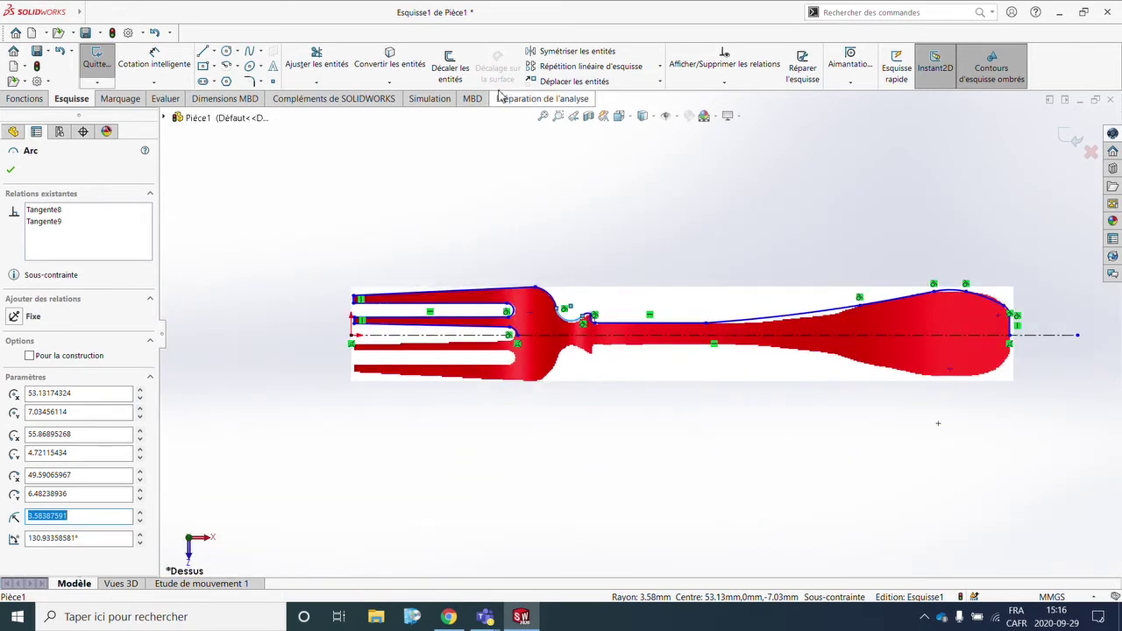
left_click(572, 51)
Mirror the traced upper-half outline across the centreline
mouse_move(278, 233)
left_mouse_down()
mouse_move(1014, 368)
mouse_move(1075, 363)
left_mouse_up()
left_click(62, 569)
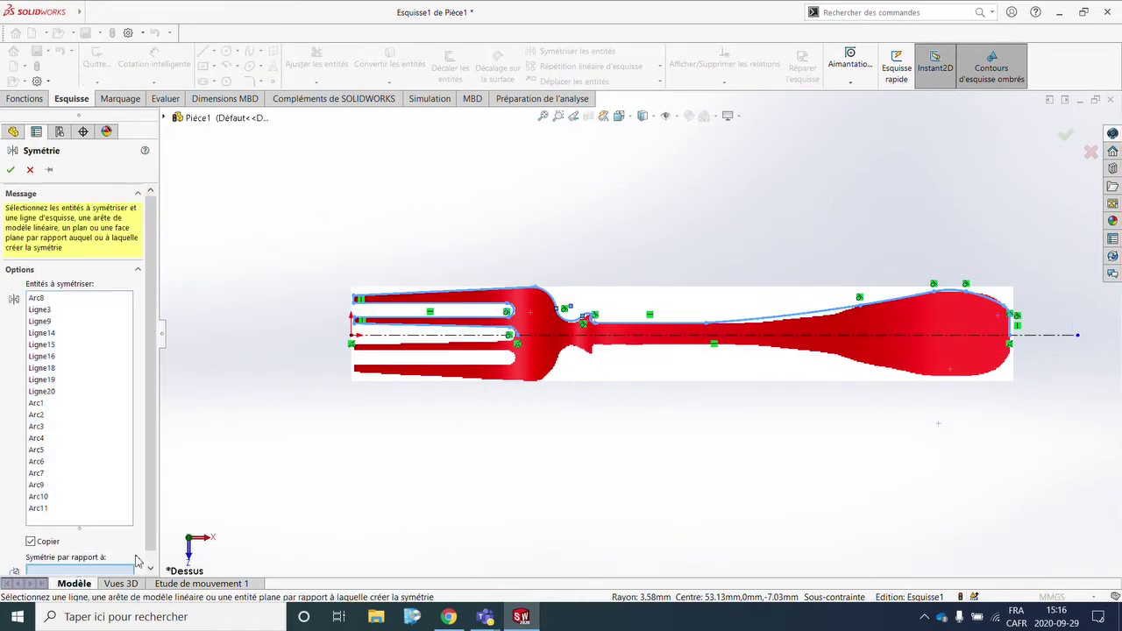
left_click(681, 339)
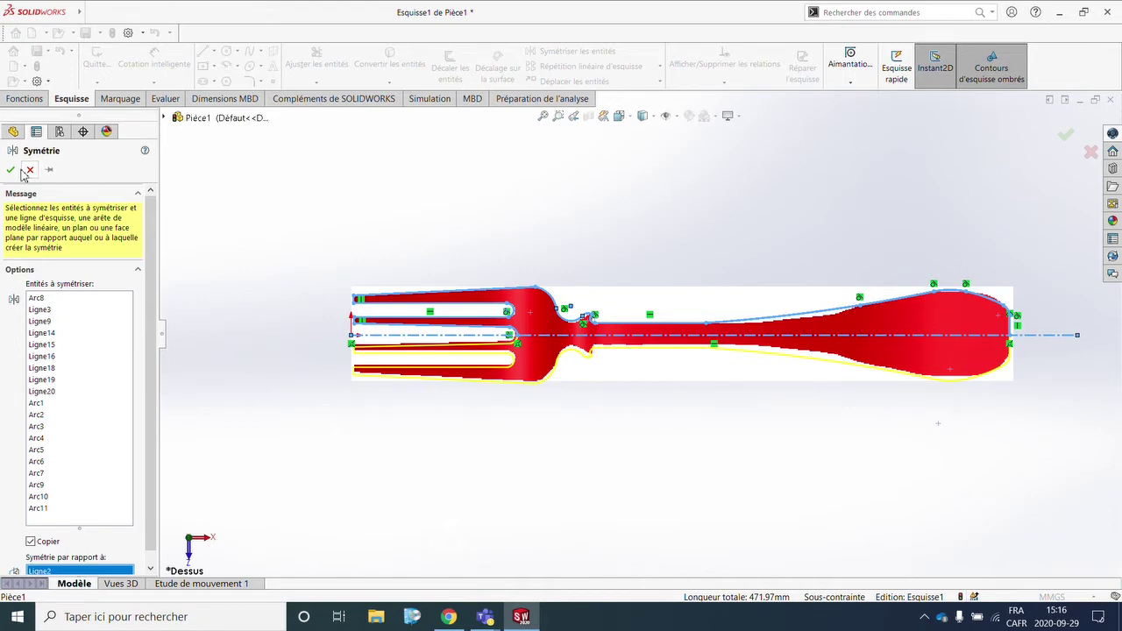
left_click(1067, 144)
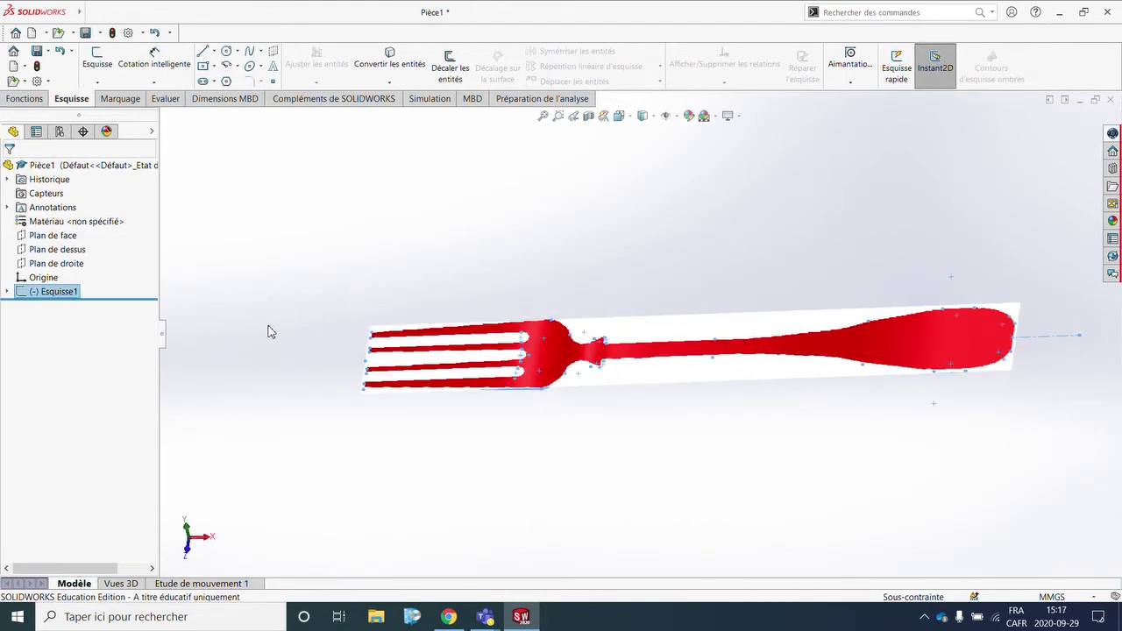
Deselect Esquisse1 and start another sketch
middle_click_drag(866, 452, 849, 436)
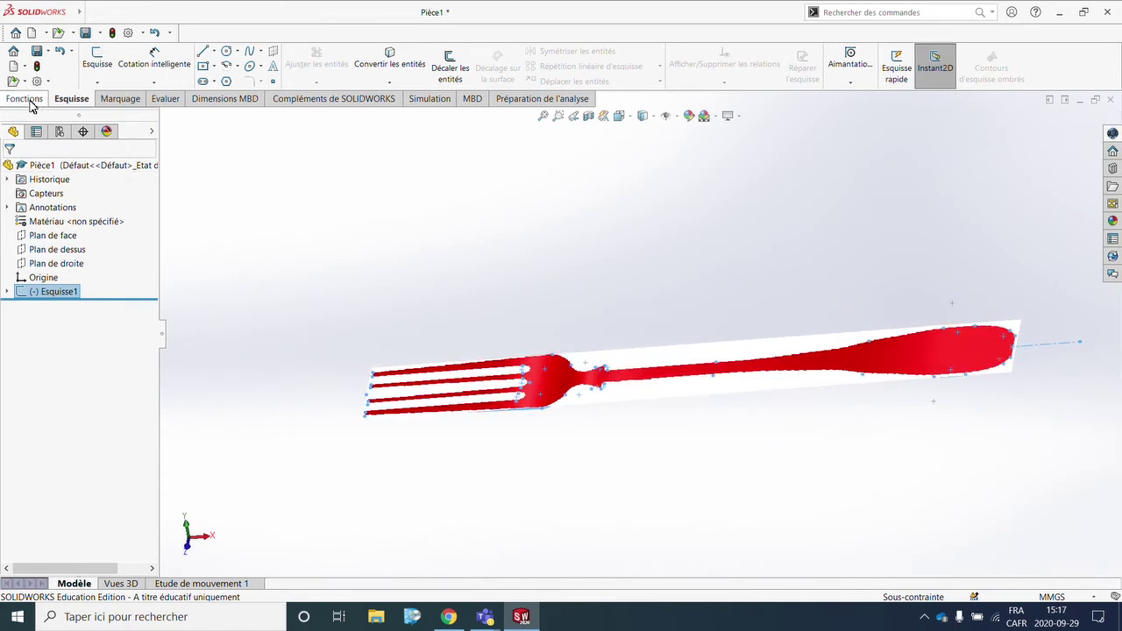
left_click(453, 231)
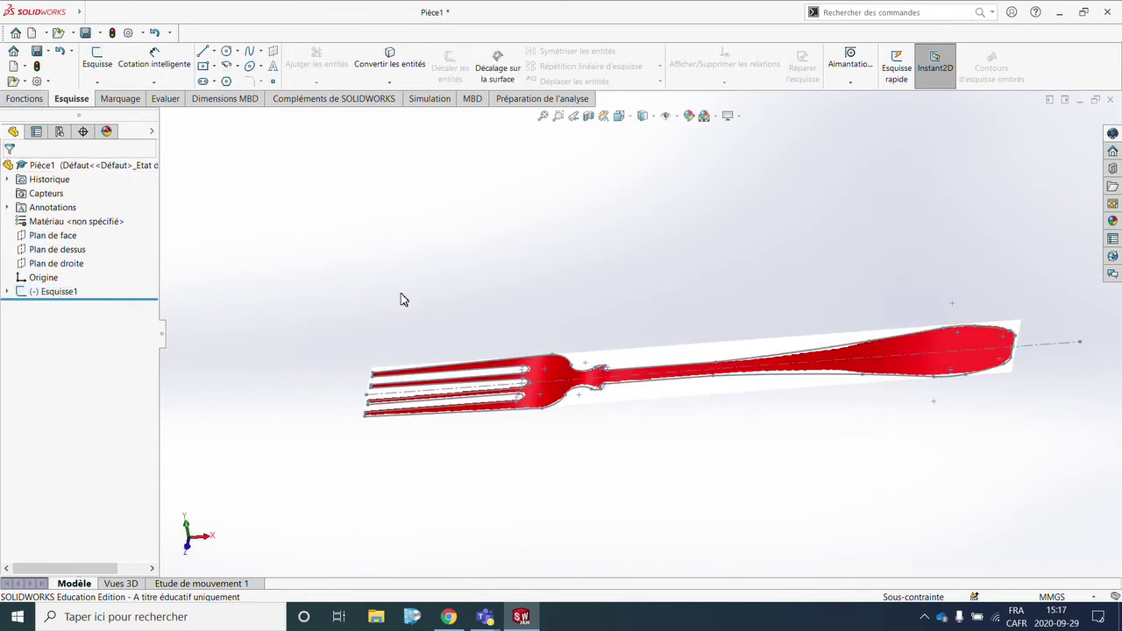
left_click(98, 63)
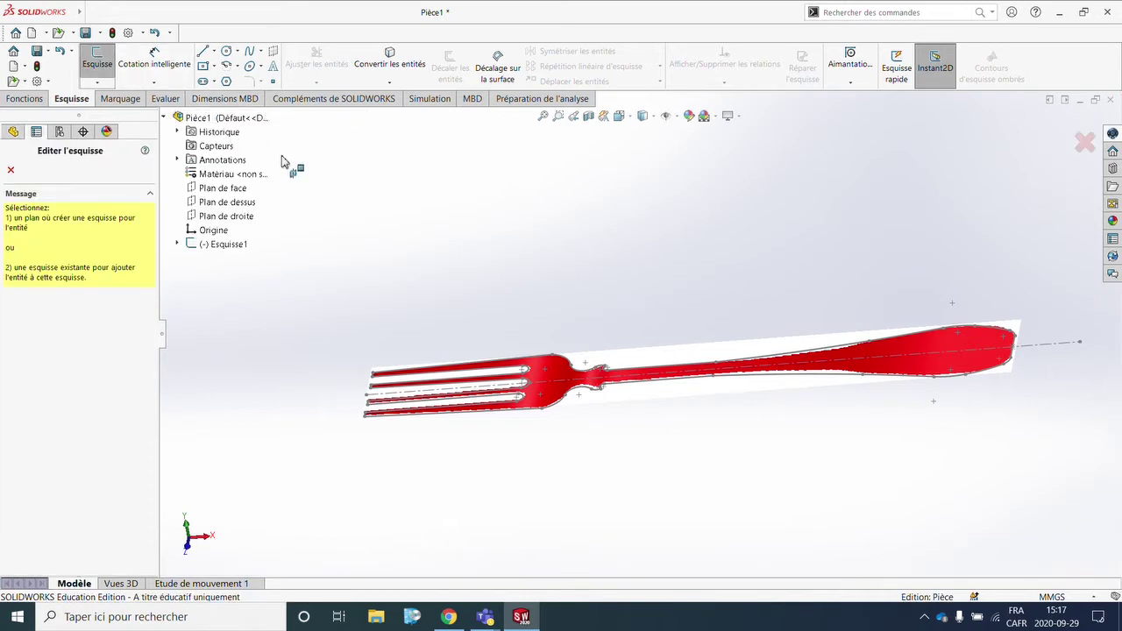
Place Esquisse2 on the Plan de face and insert the FORK SIDE.jpg picture
left_click(236, 193)
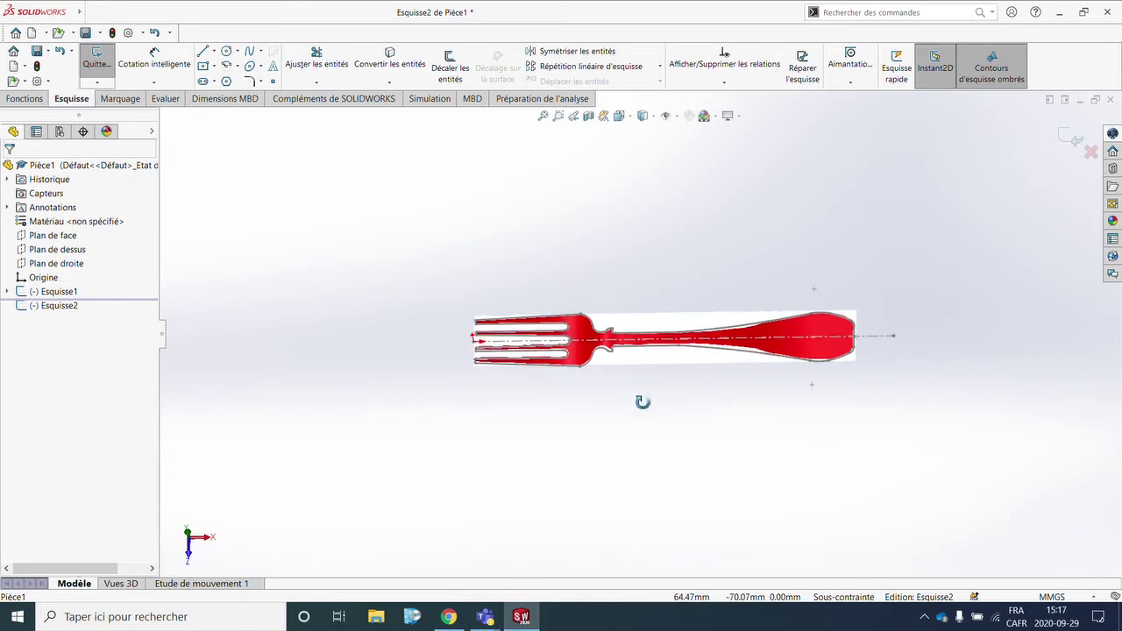
middle_click_drag(701, 399, 752, 307)
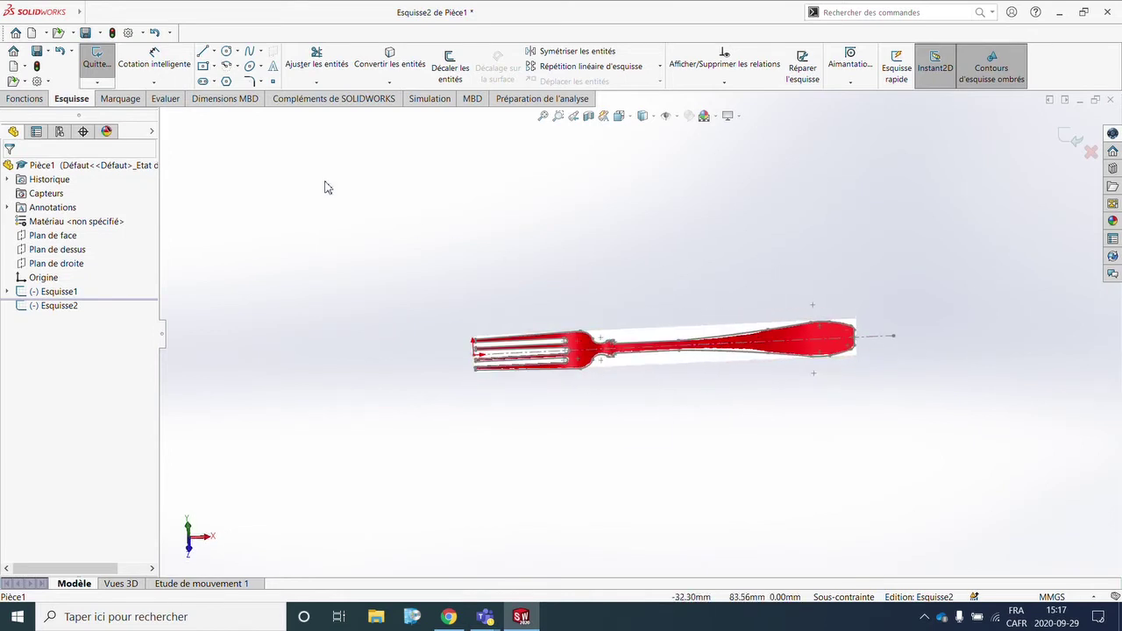
left_click(211, 12)
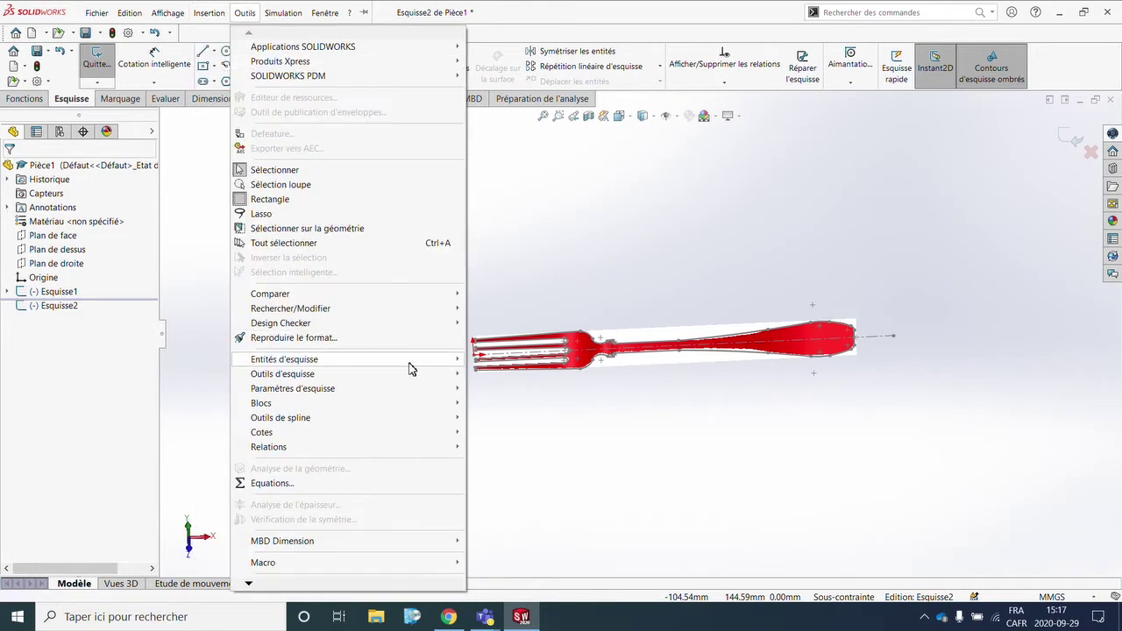
mouse_move(283, 374)
left_click(609, 558)
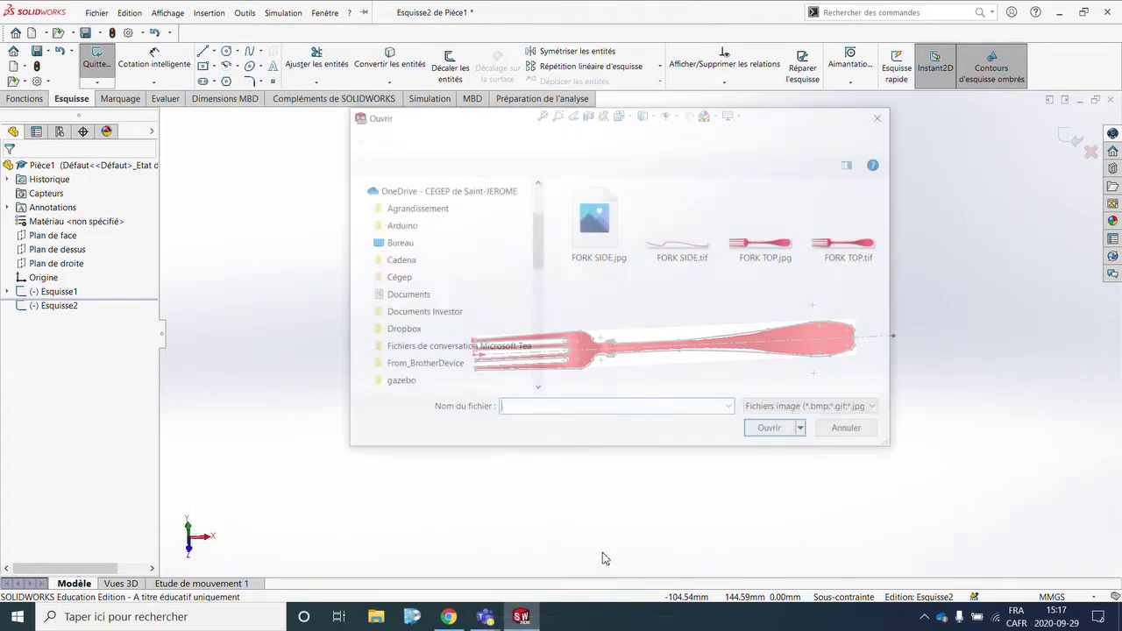
left_click(688, 248)
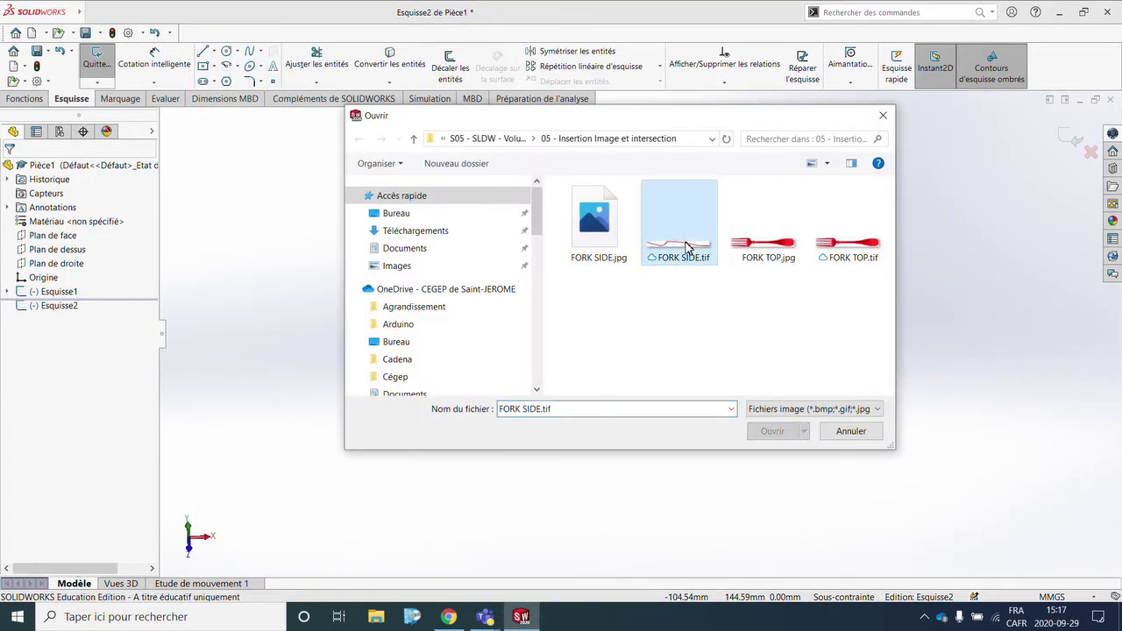
left_click(557, 237)
left_click(773, 431)
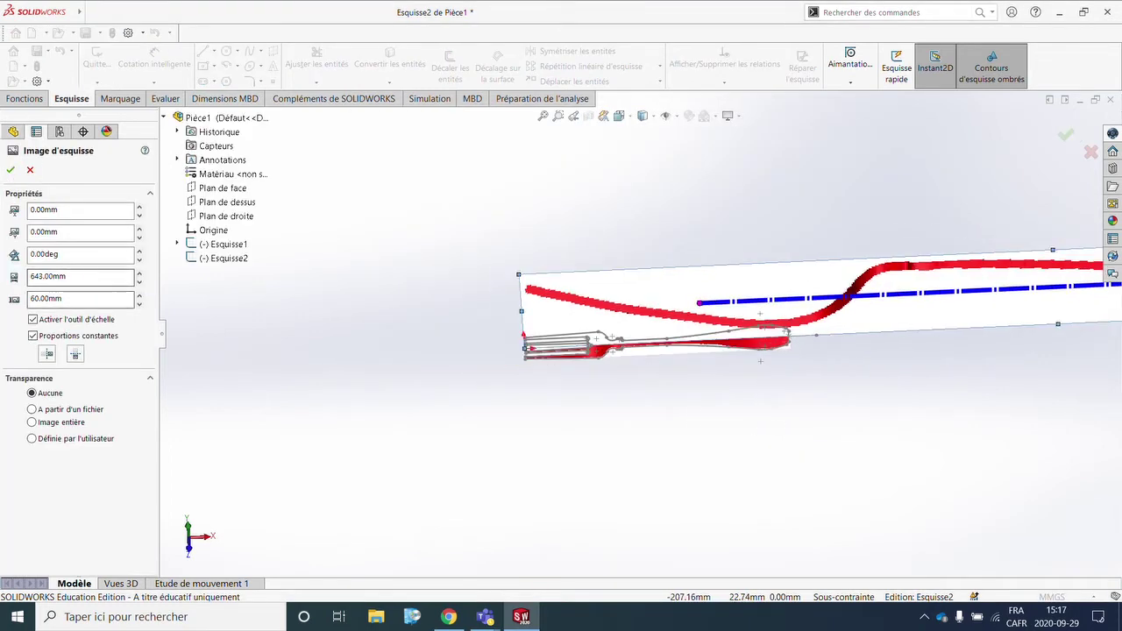
Enter 160 mm as the side picture's size, after trying 165 and 150 mm, and confirm
key("shift+Tab")
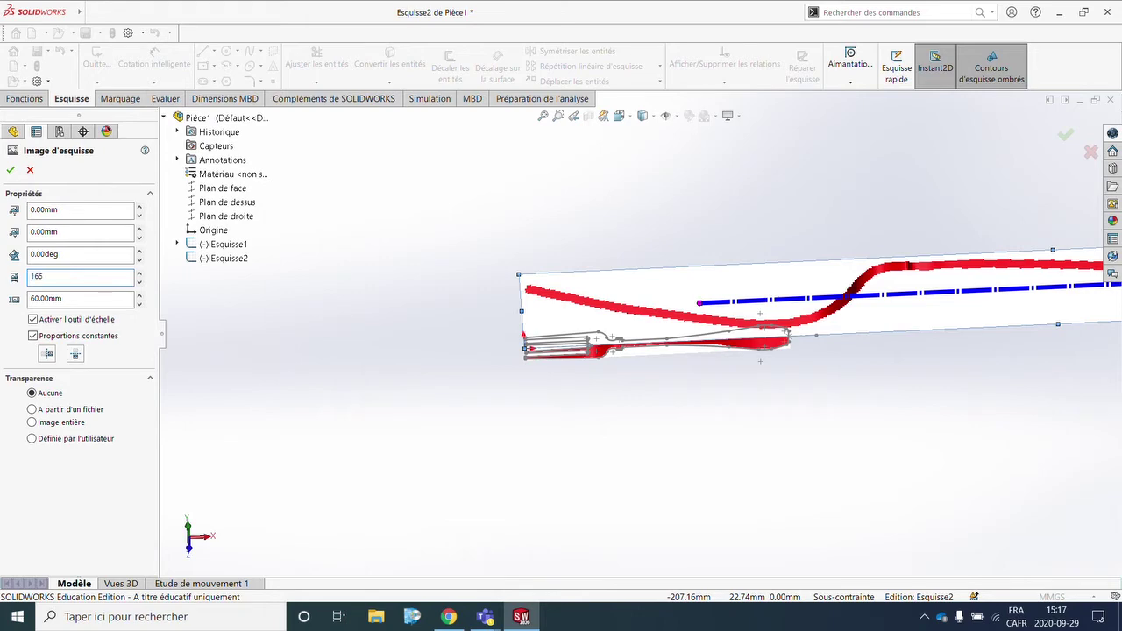
key("Return")
scroll(727, 365, "down", 3)
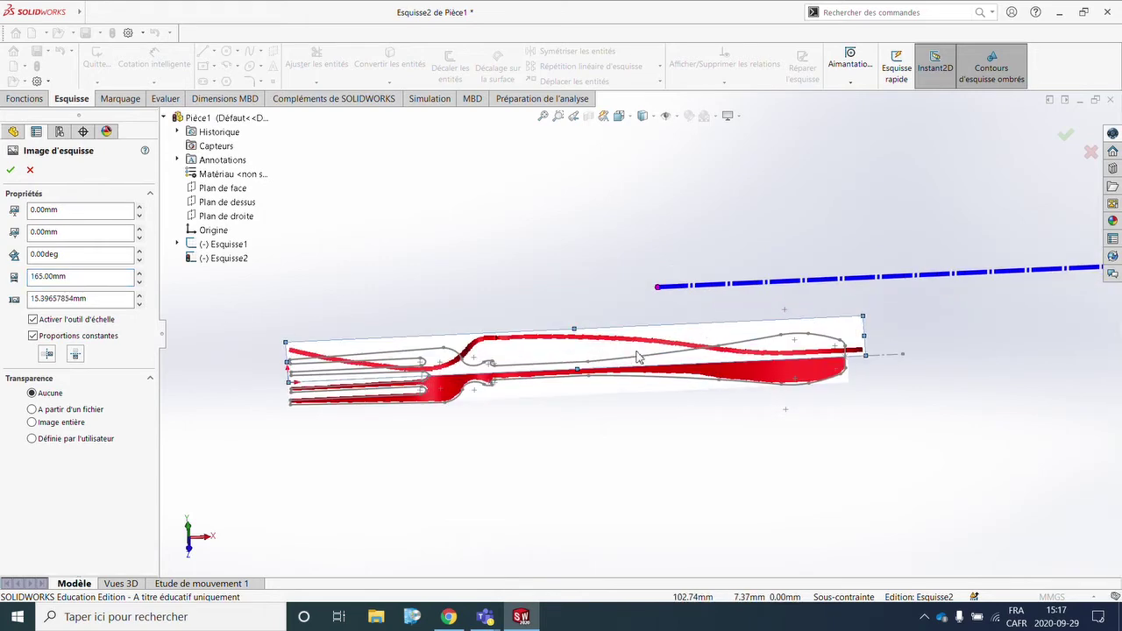
scroll(627, 363, "down", 2)
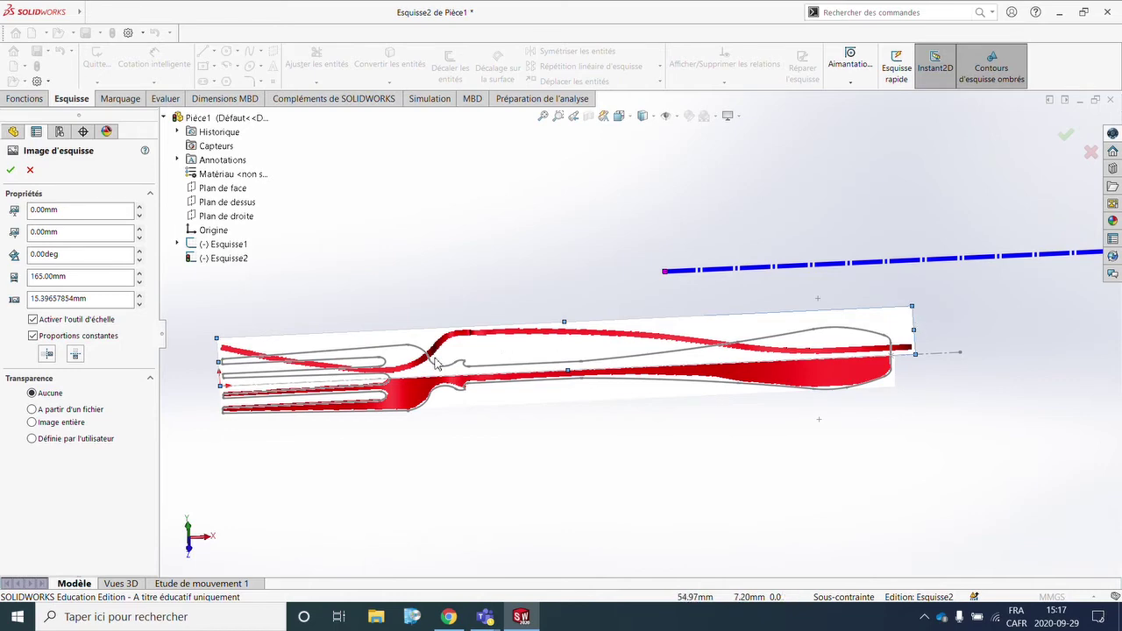
scroll(581, 430, "up", 3)
type("15")
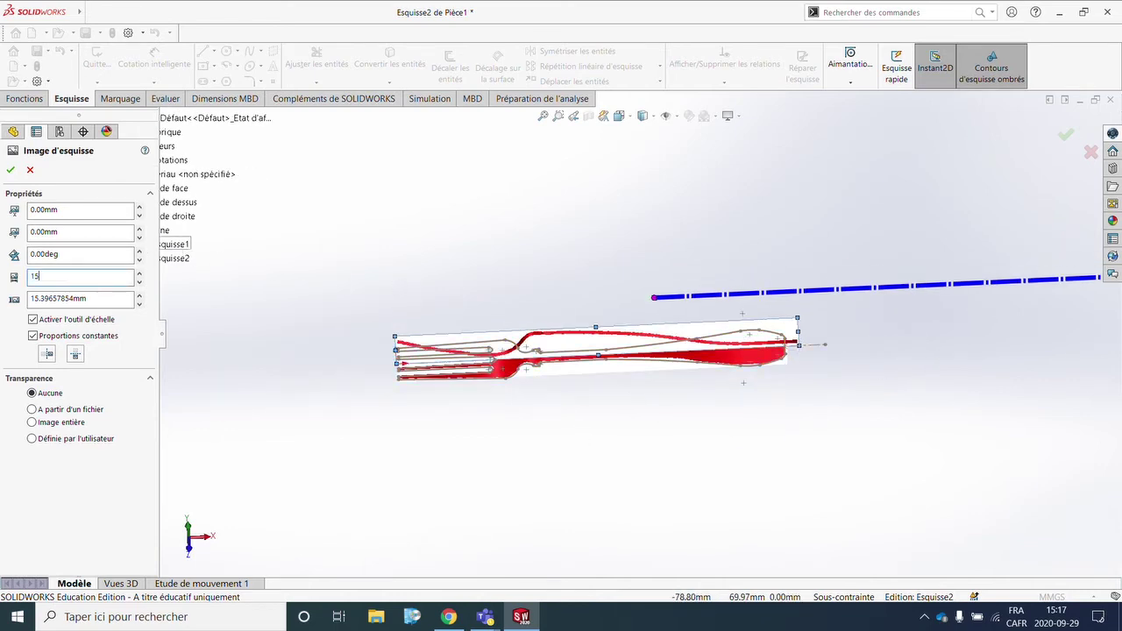
type("0")
key("Return")
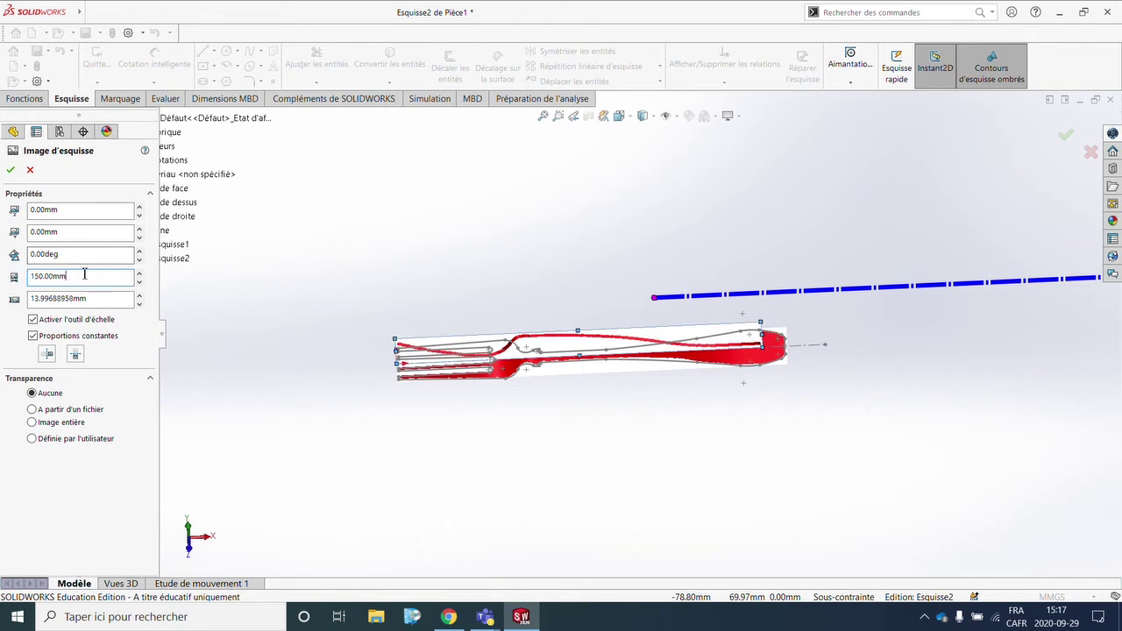
type("0")
key("Return")
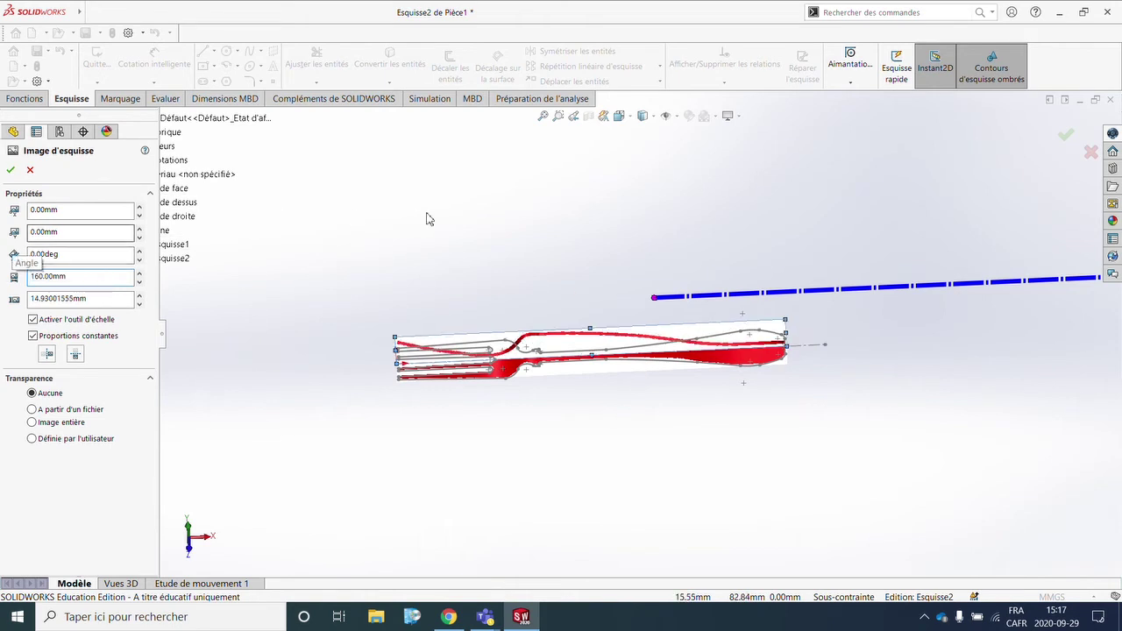
scroll(832, 364, "down", 5)
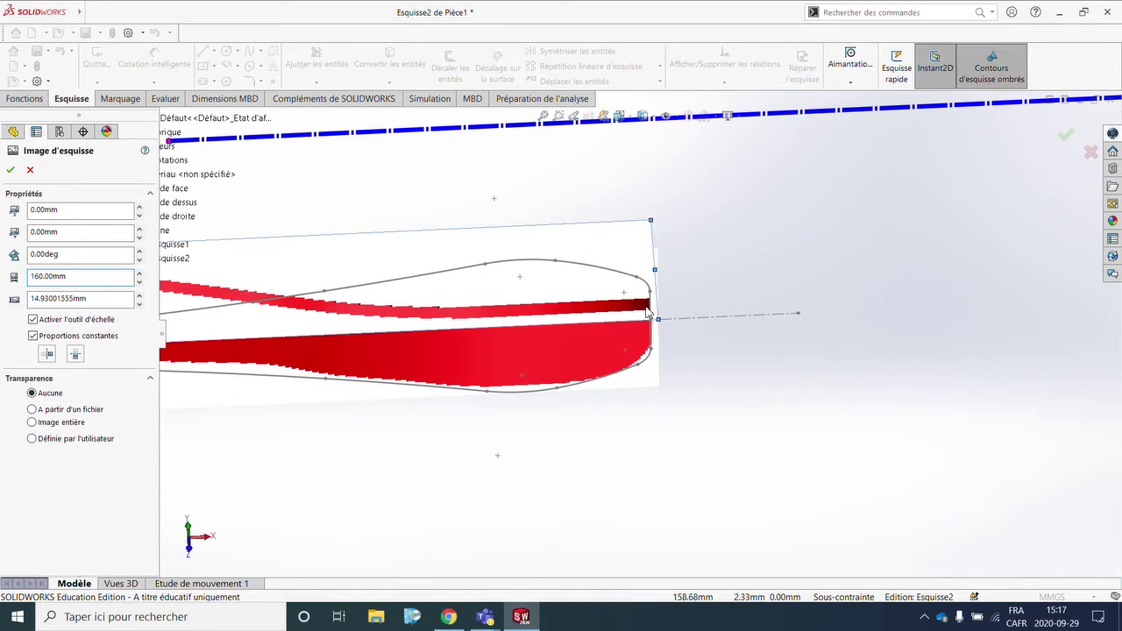
scroll(647, 311, "up", 5)
scroll(943, 306, "down", 3)
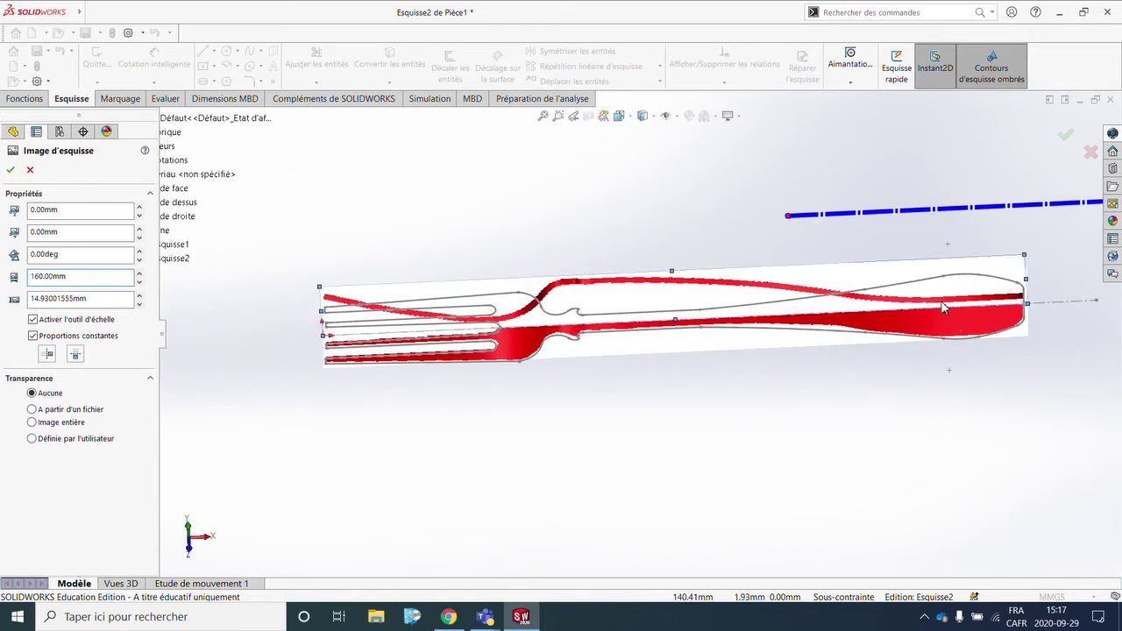
left_click(11, 172)
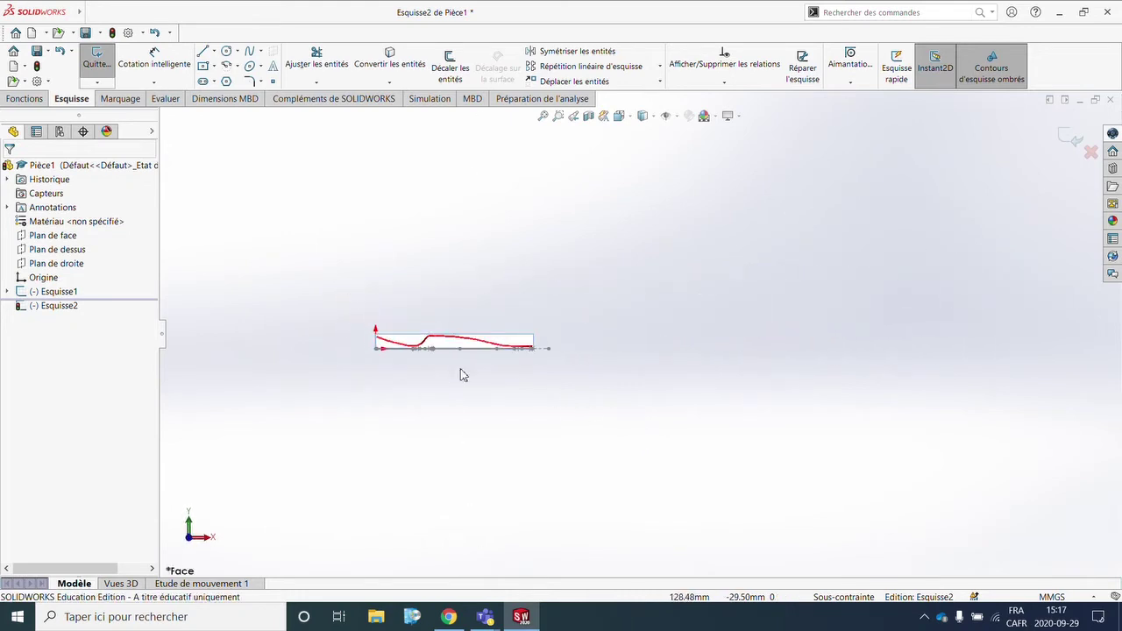
Trace the upper red curve with a line and tangent arcs down to its bottom
scroll(444, 356, "down", 2)
scroll(444, 346, "down", 3)
scroll(283, 321, "down", 1)
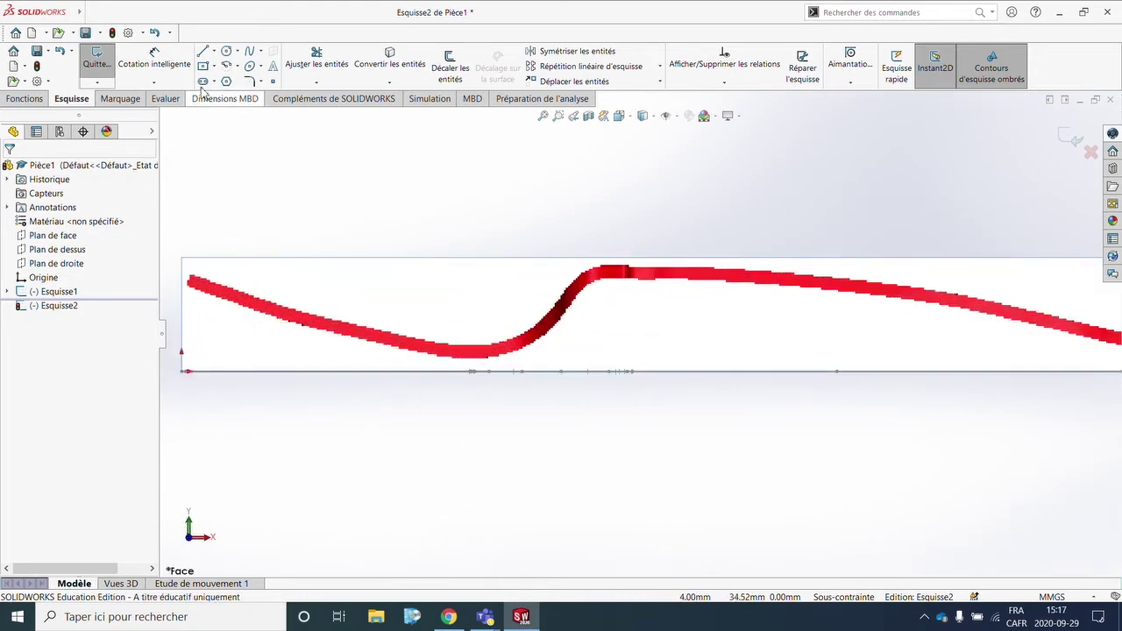
left_click(202, 51)
scroll(248, 309, "down", 1)
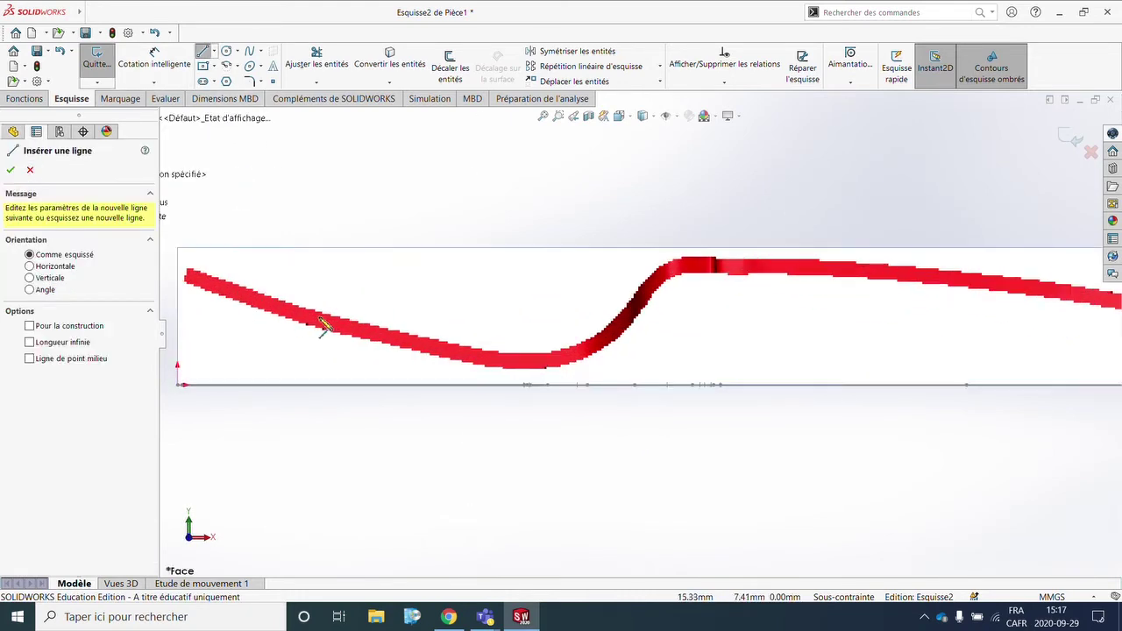
scroll(363, 302, "up", 1)
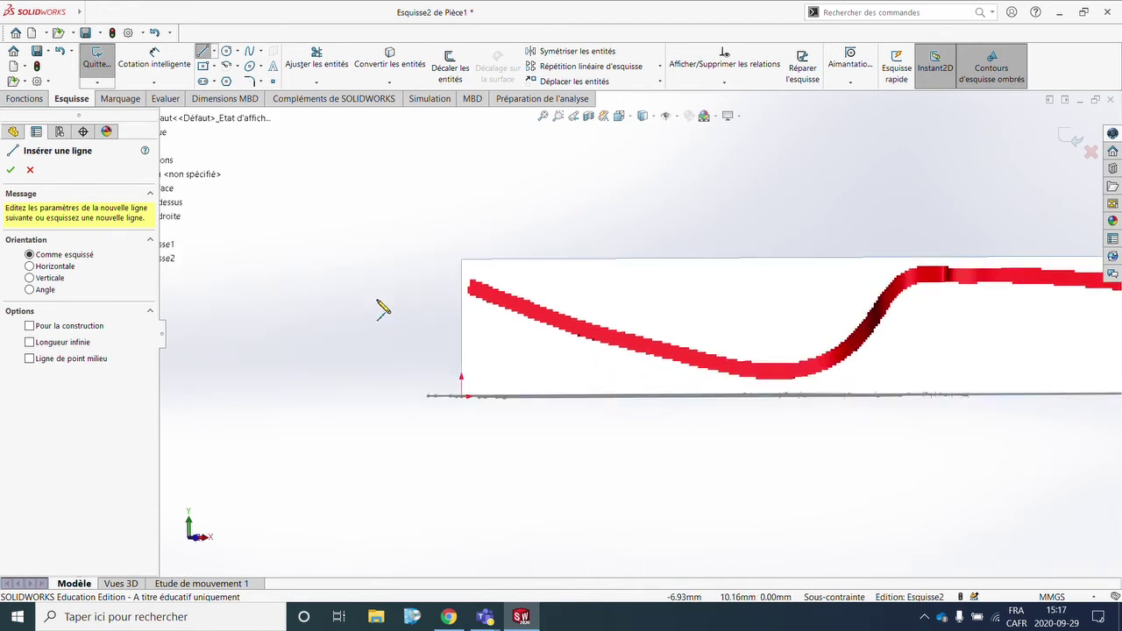
scroll(383, 310, "up", 2)
scroll(382, 311, "up", 3)
scroll(382, 311, "down", 2)
scroll(431, 406, "down", 2)
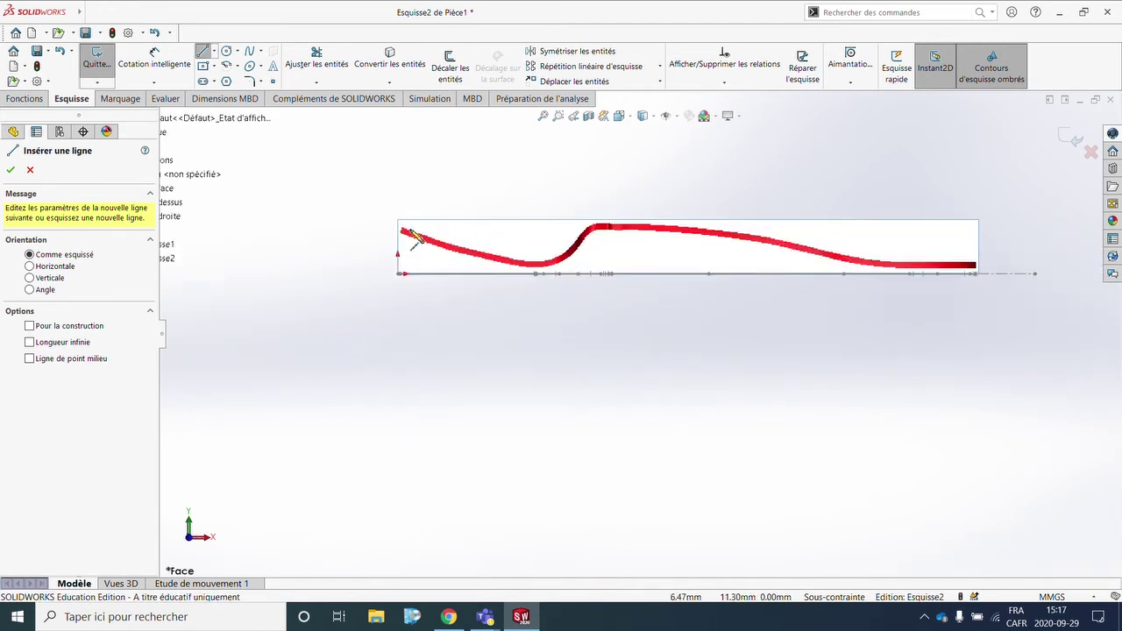
scroll(676, 292, "down", 3)
scroll(298, 251, "down", 3)
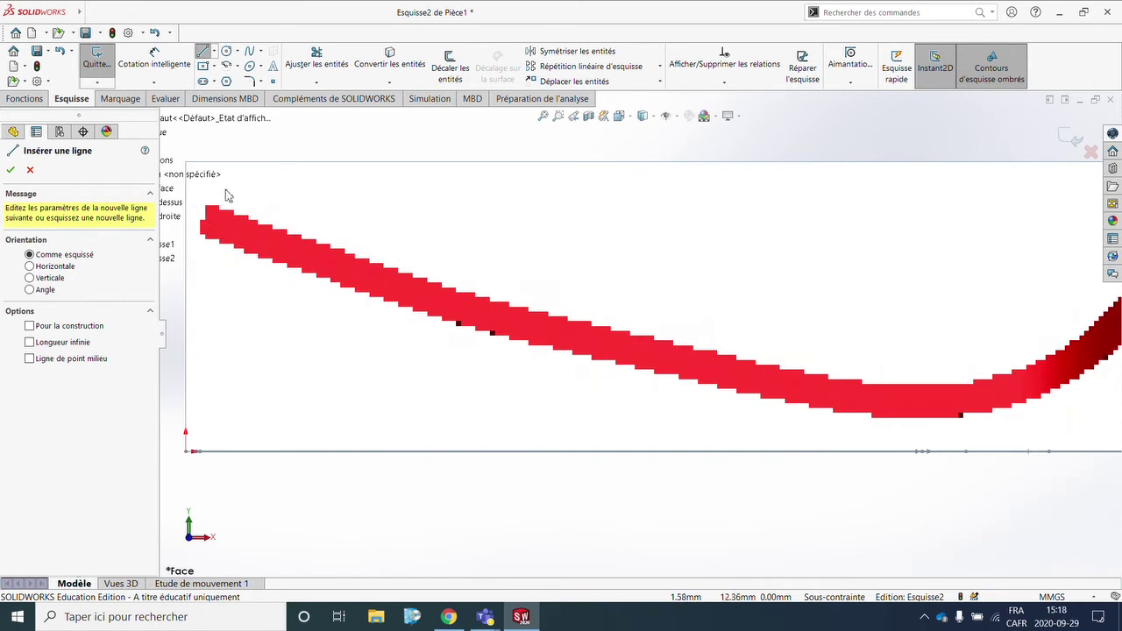
left_click(210, 226)
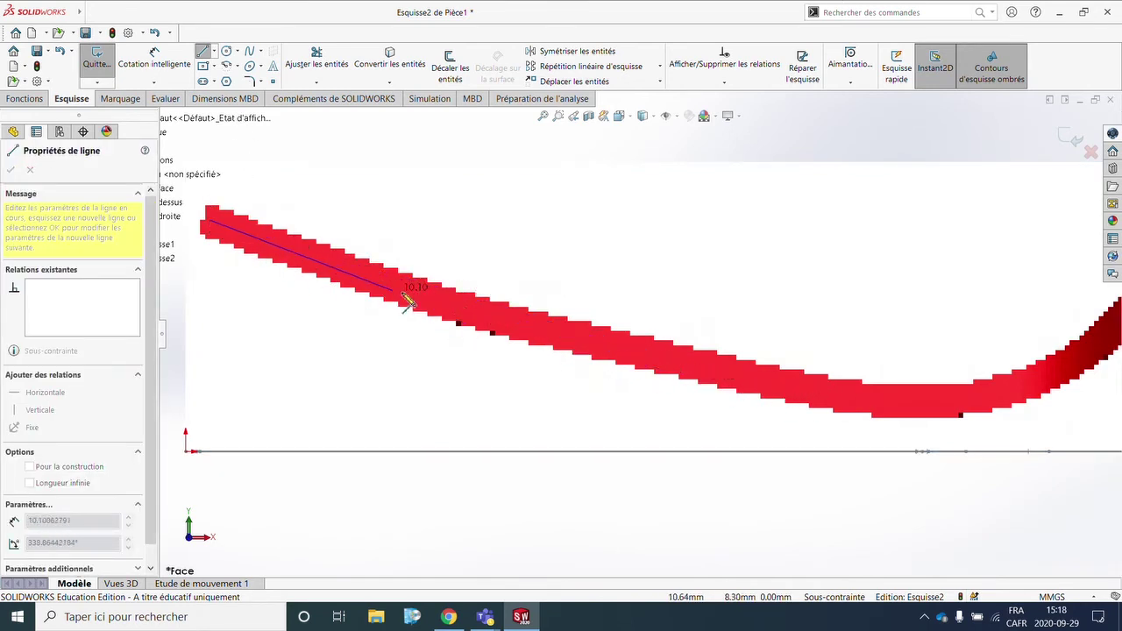
left_click(447, 305)
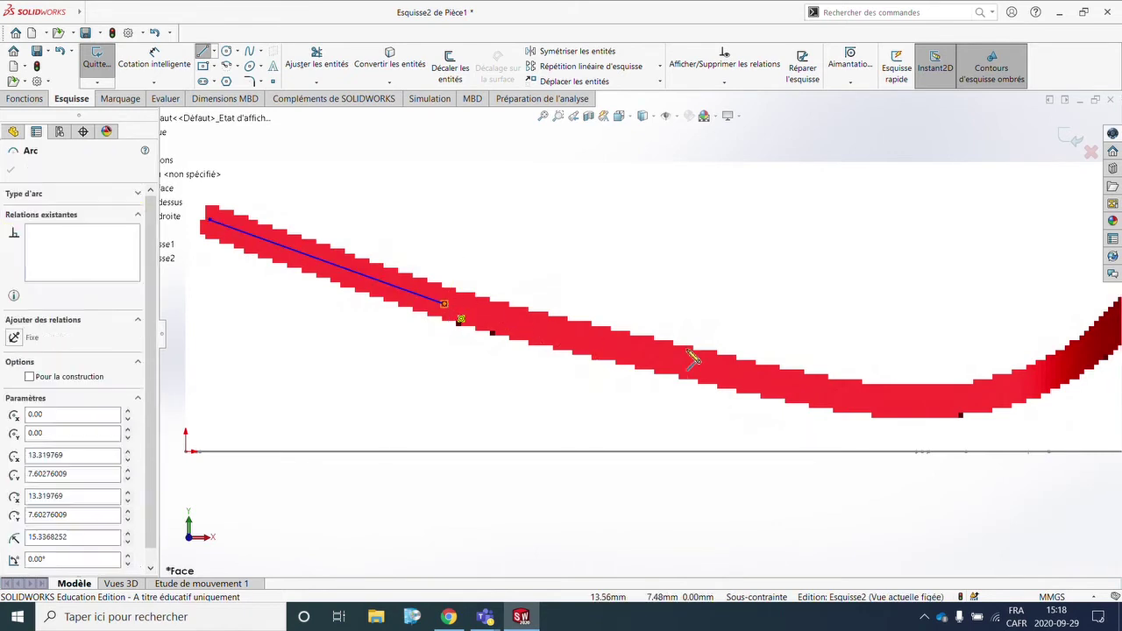
left_click(844, 399)
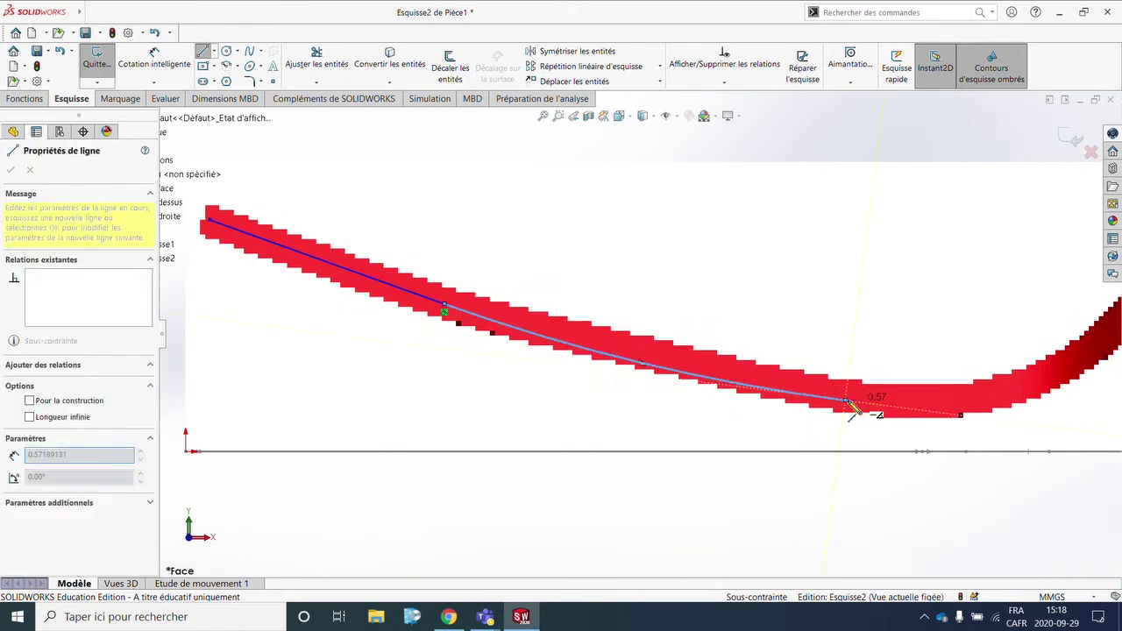
key("a")
left_click(978, 403)
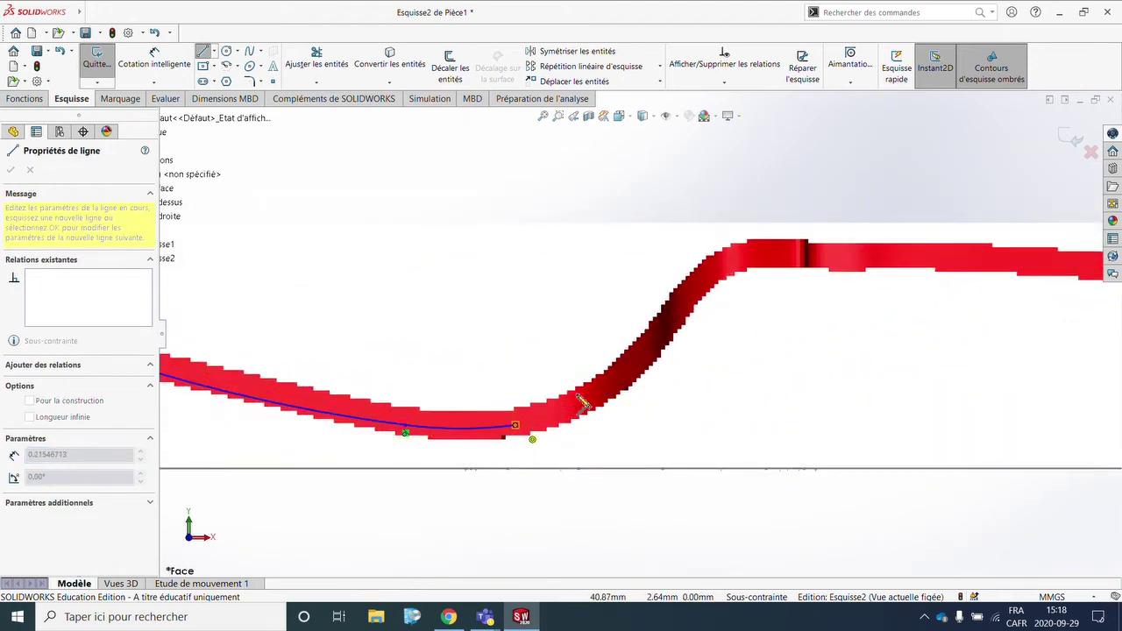
Continue with tangent arcs up the slope, then a straight line along the flat section
key("a")
left_click(701, 323)
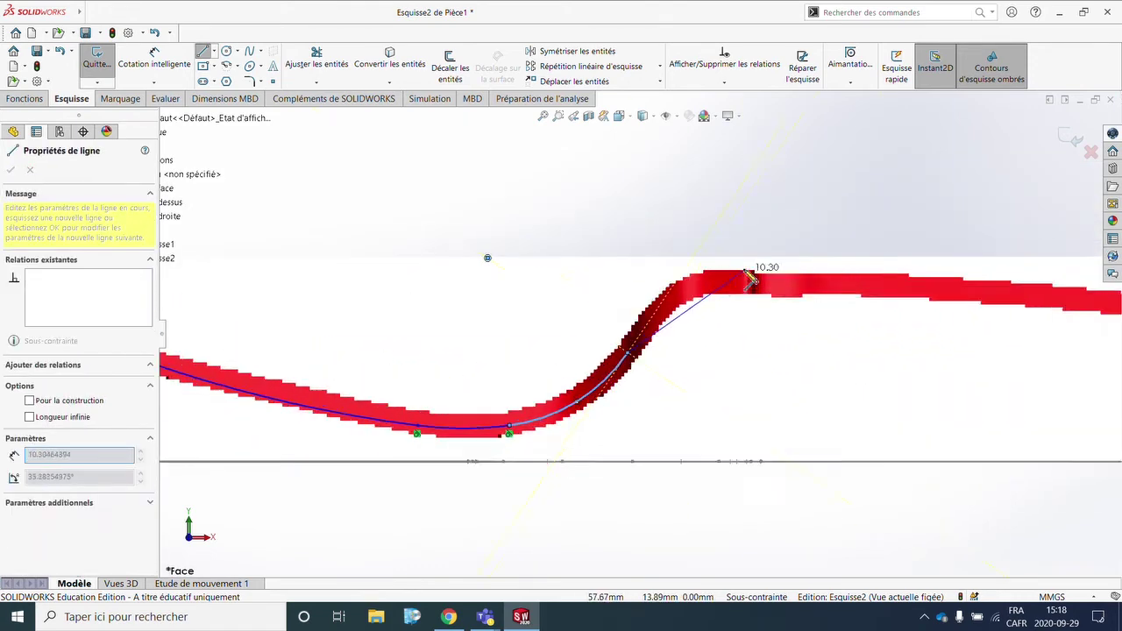
scroll(750, 277, "down", 3)
key("a")
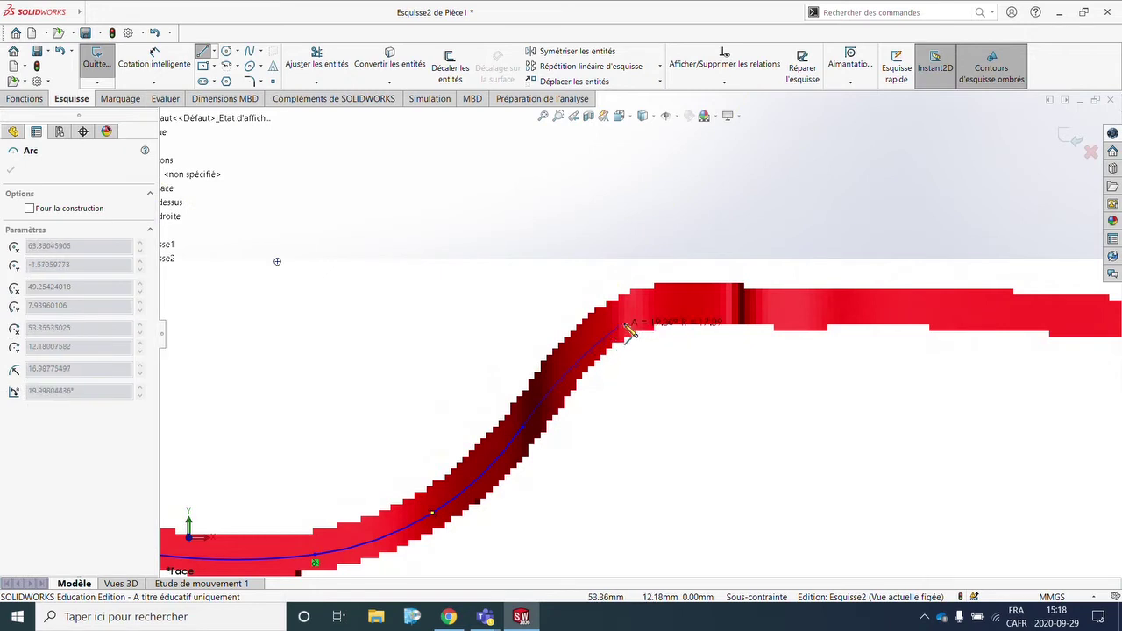
left_click(647, 309)
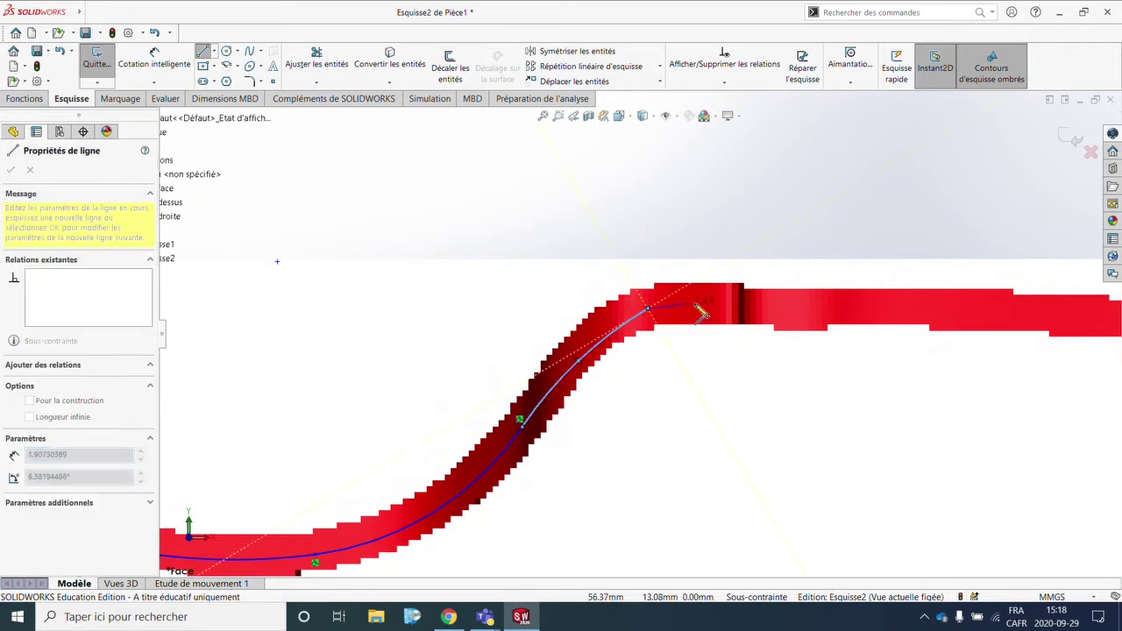
key("a")
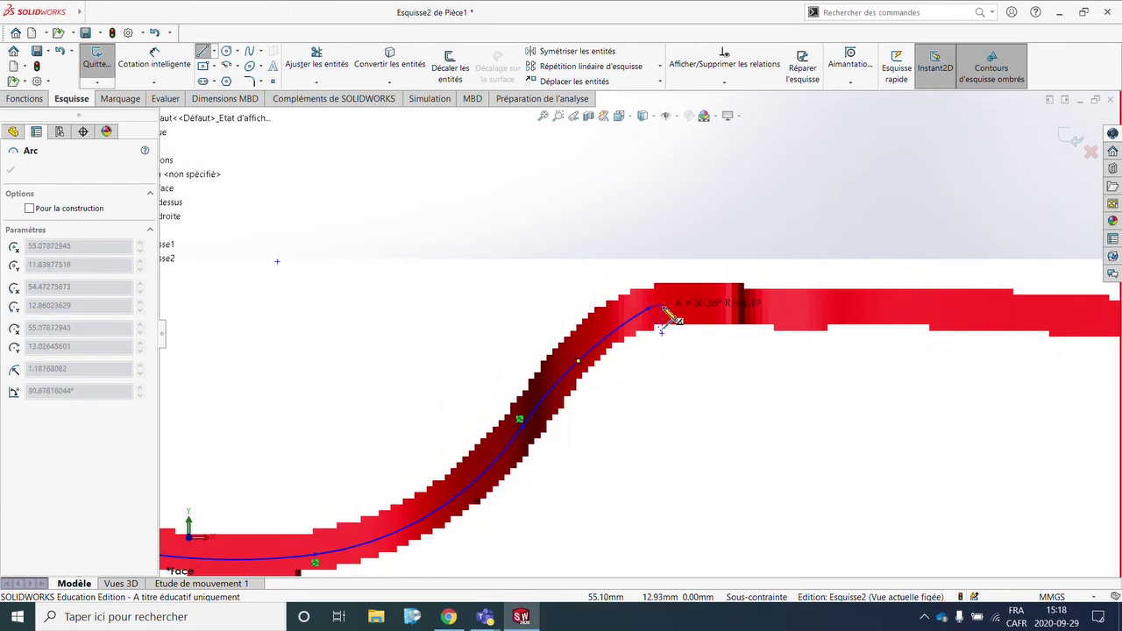
left_click(664, 308)
scroll(903, 331, "up", 2)
scroll(783, 333, "down", 2)
scroll(701, 320, "down", 1)
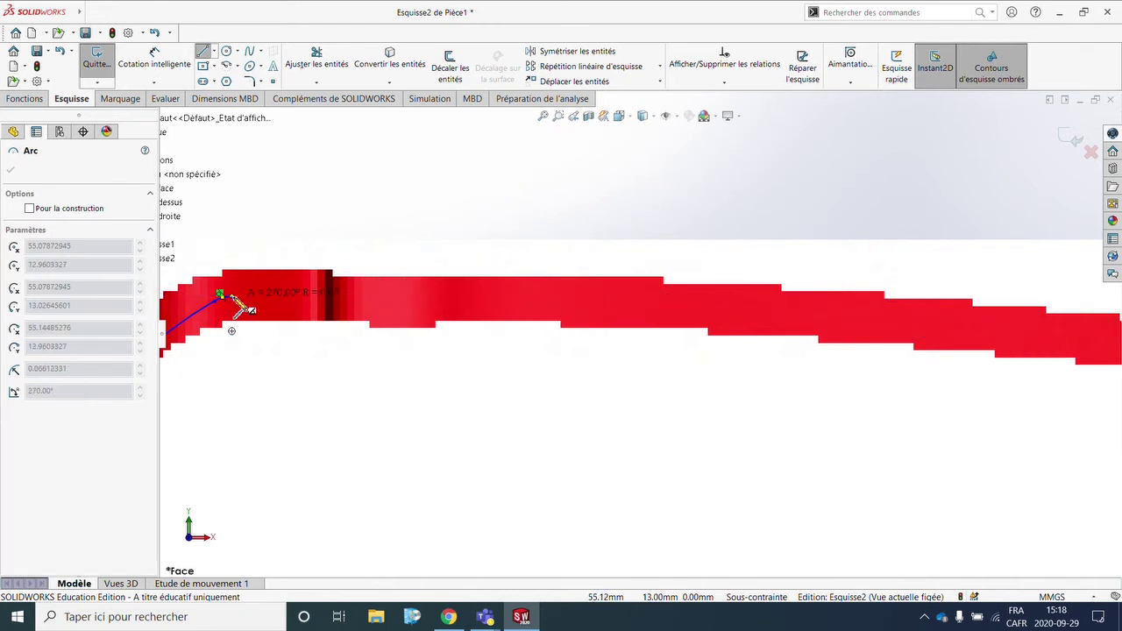
left_click(624, 307)
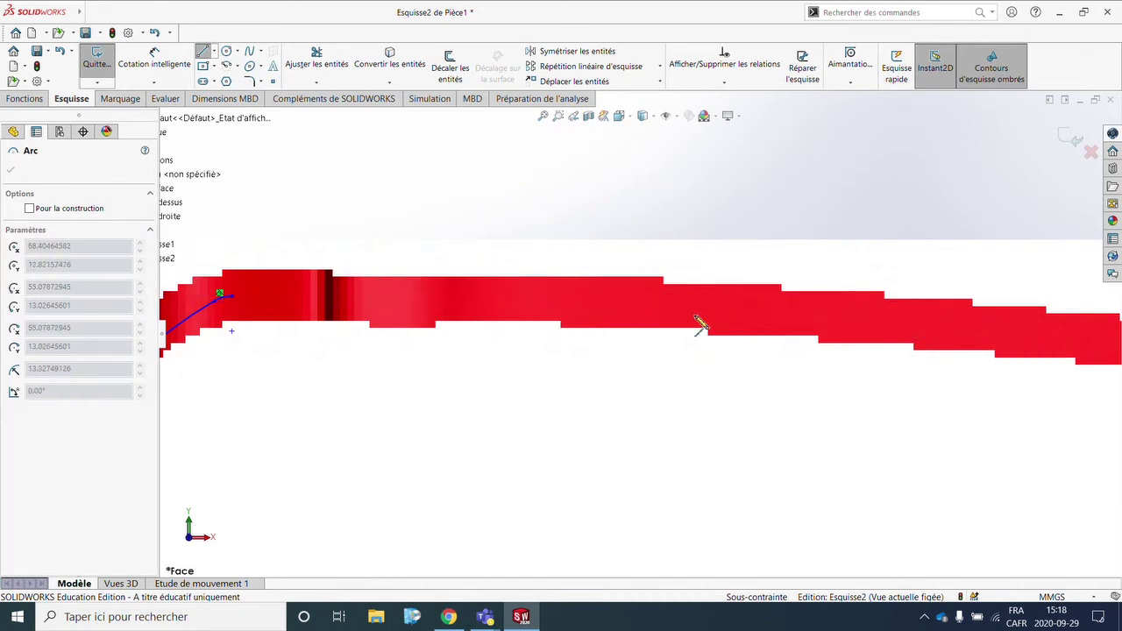
scroll(696, 325, "up", 1)
scroll(290, 302, "down", 2)
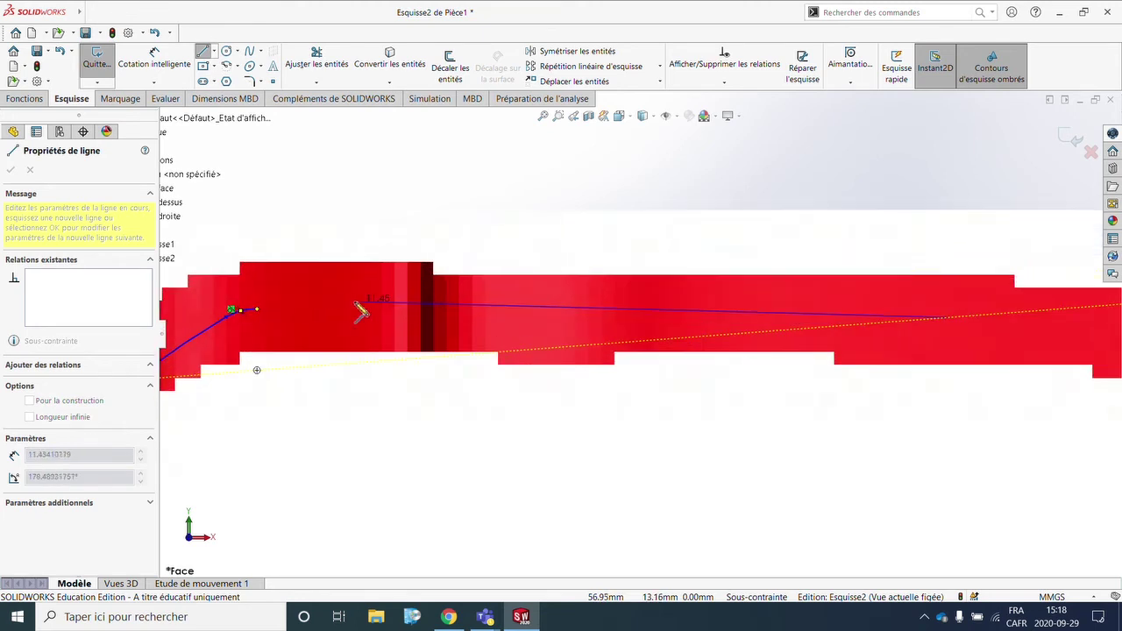
left_click(256, 309)
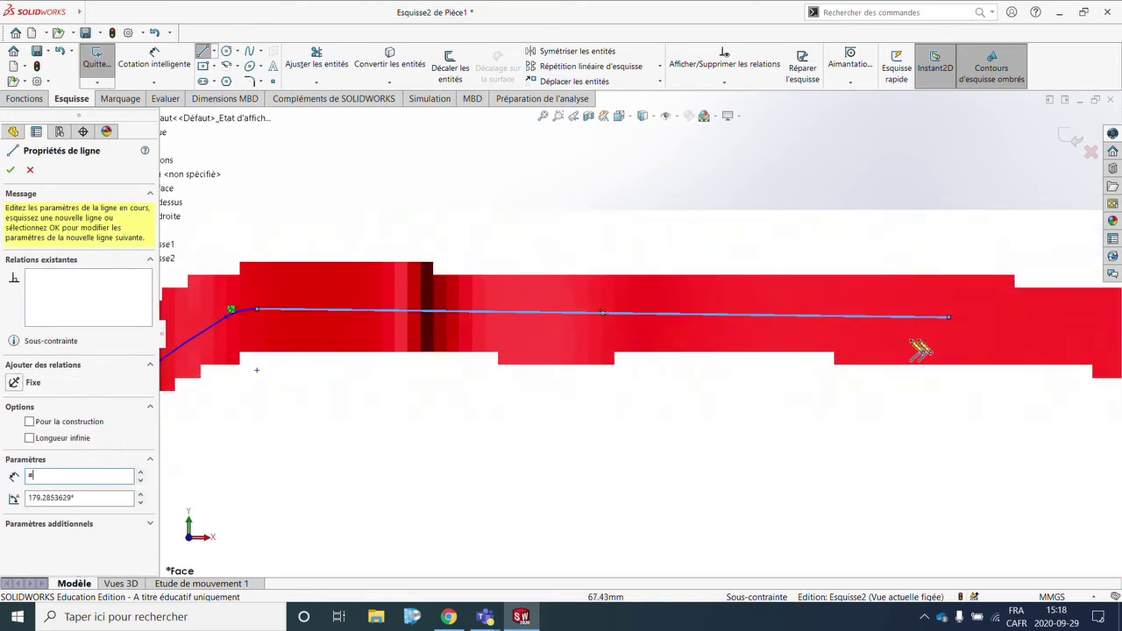
key("Escape")
key("Escape")
Trace the lower band from the profile's end with a line and tangent arc down the slope
scroll(932, 345, "up", 3)
scroll(614, 307, "down", 3)
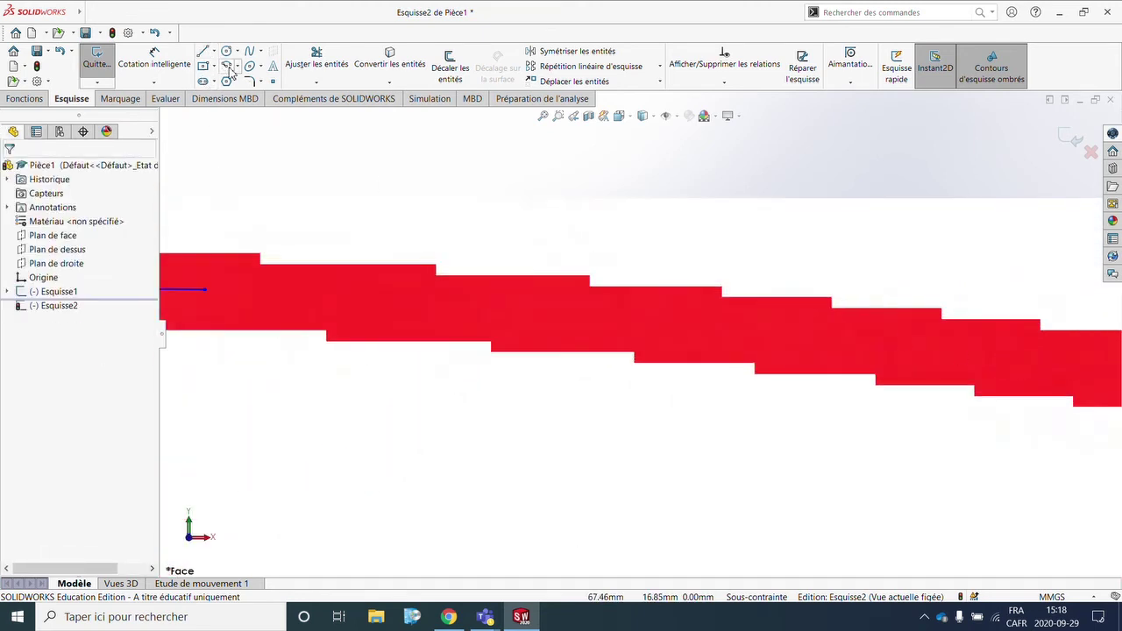
left_click(203, 51)
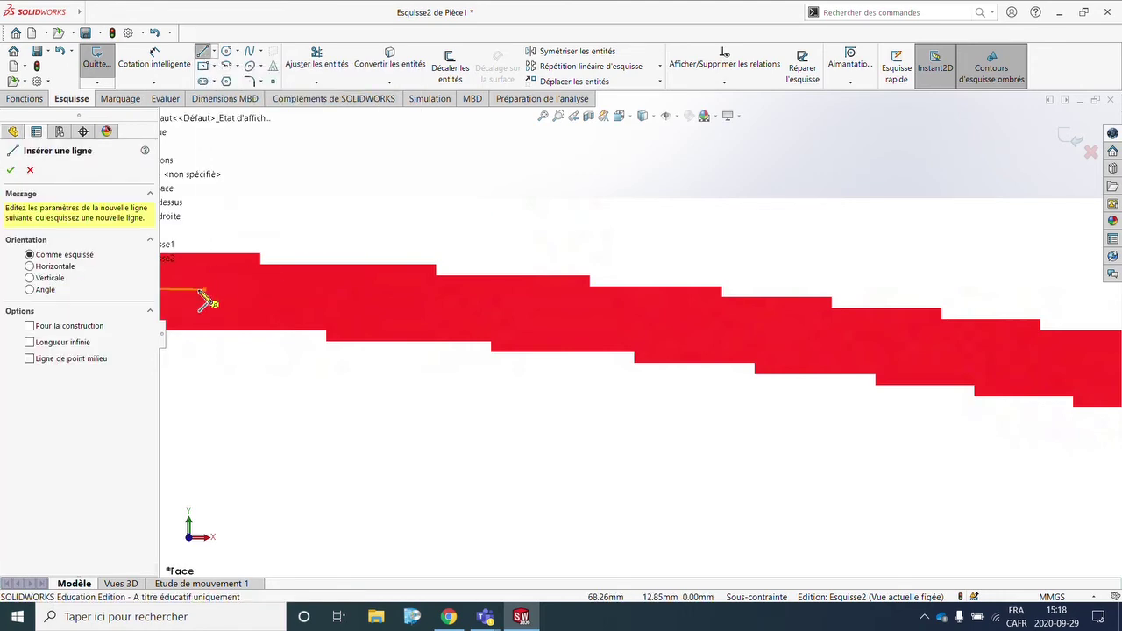
left_click(202, 290)
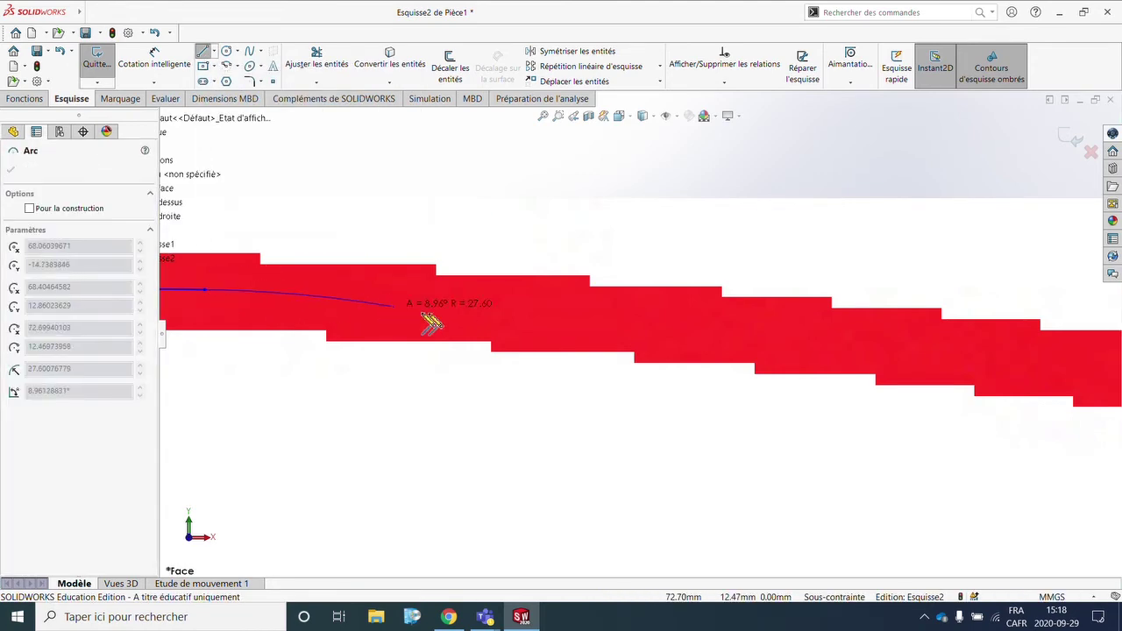
scroll(794, 333, "up", 2)
scroll(952, 350, "up", 2)
scroll(926, 395, "up", 2)
scroll(824, 379, "down", 4)
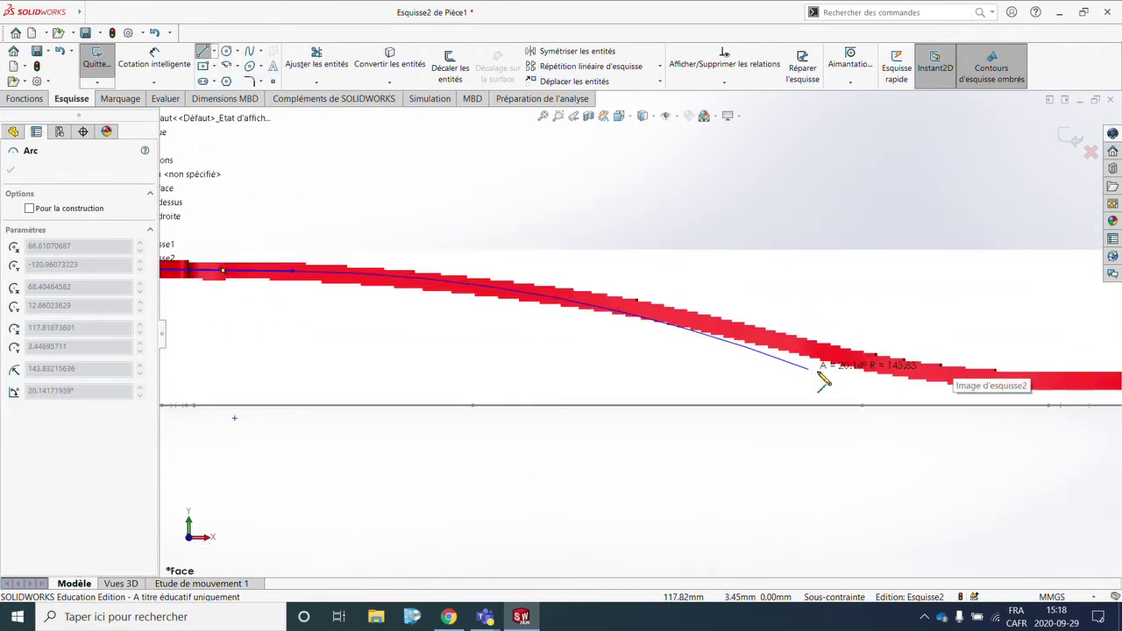
scroll(824, 379, "down", 2)
left_click(710, 298)
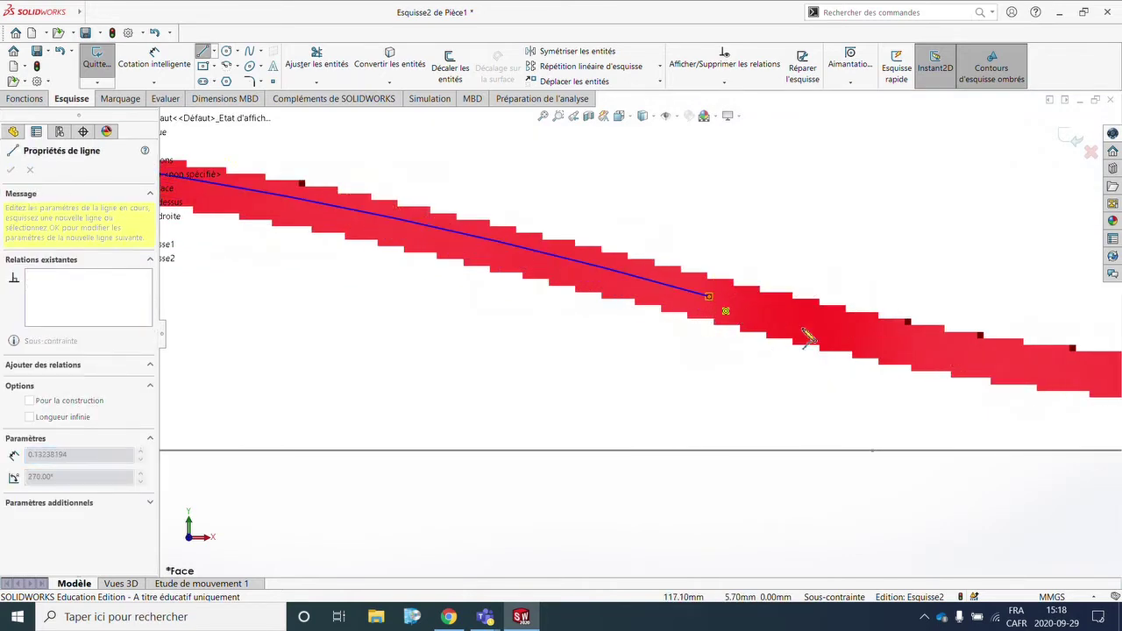
key("a")
left_click(1025, 364)
scroll(1021, 364, "up", 2)
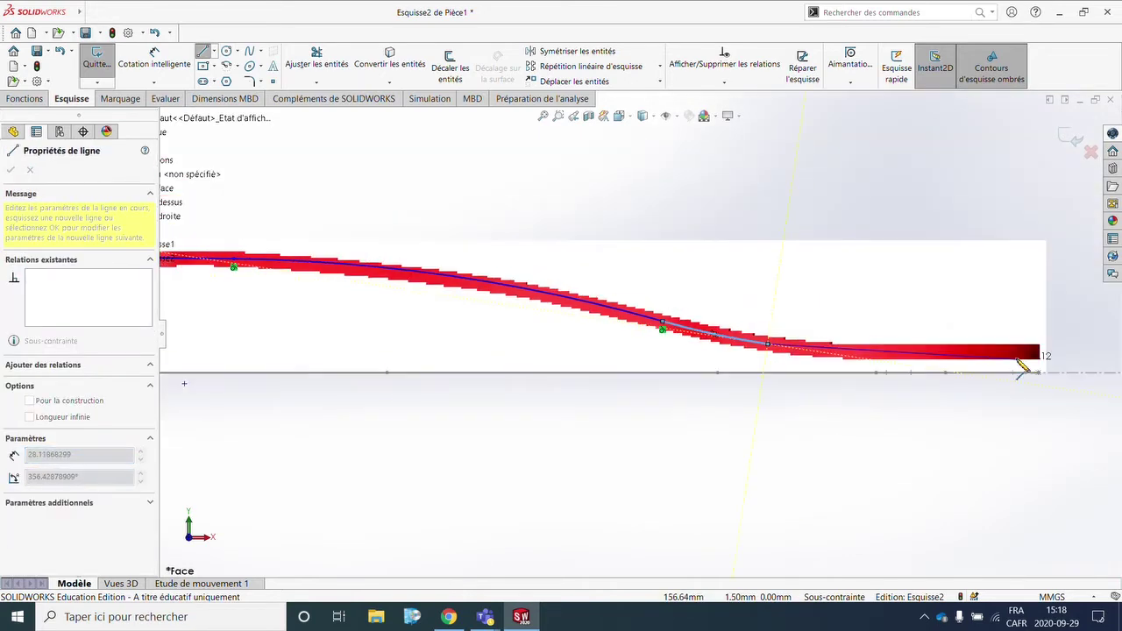
scroll(676, 325, "down", 2)
scroll(706, 371, "down", 3)
scroll(316, 355, "up", 3)
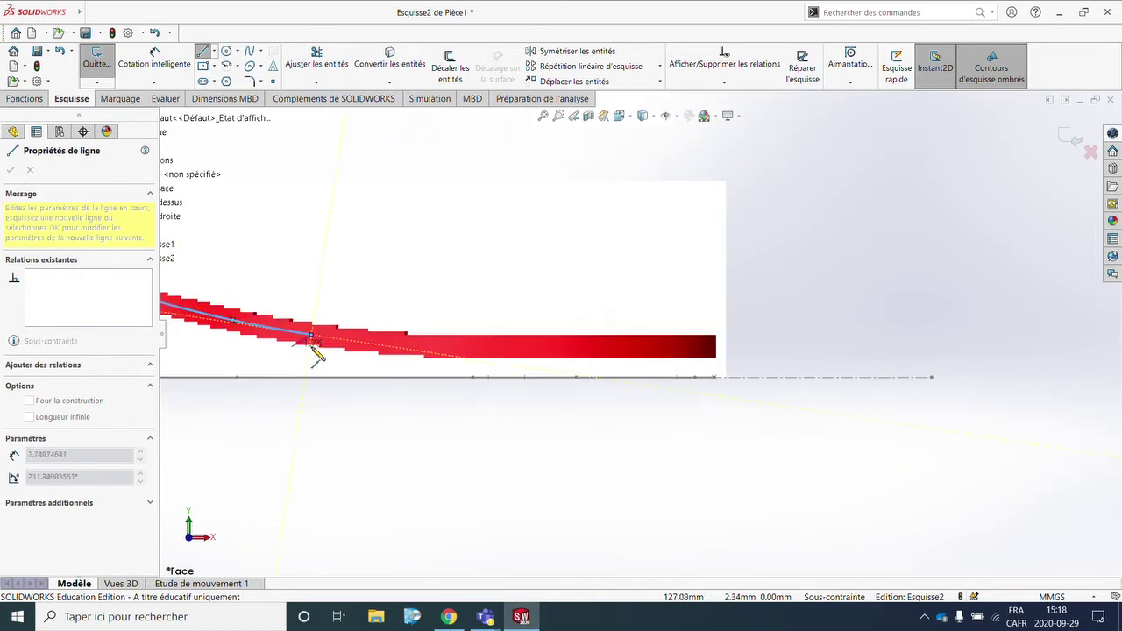
left_click(429, 350)
key("a")
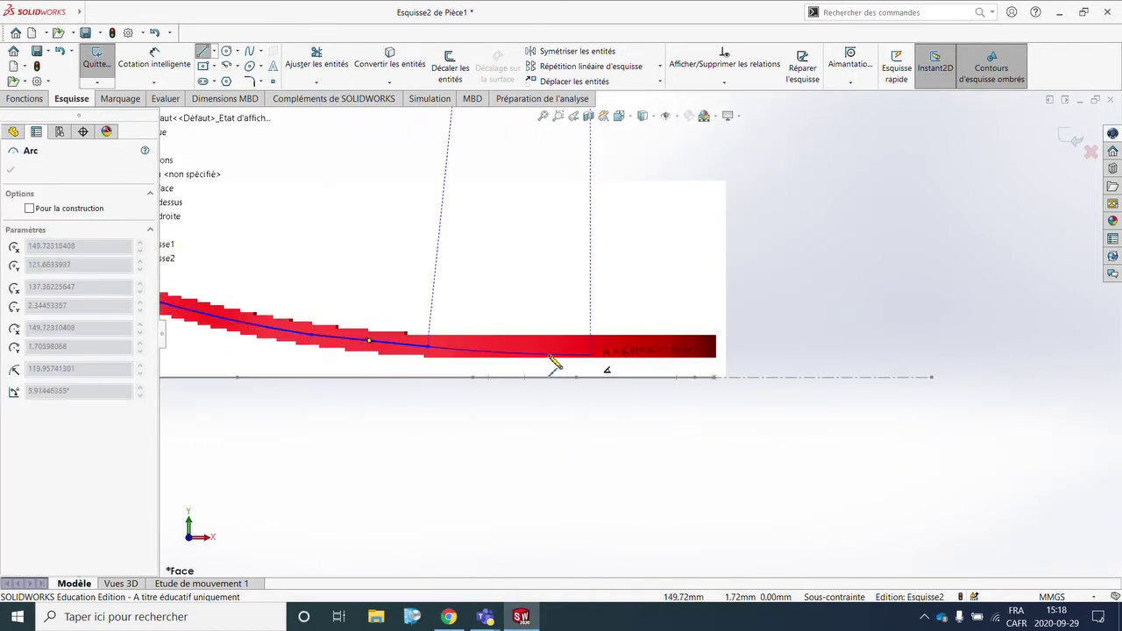
key("Escape")
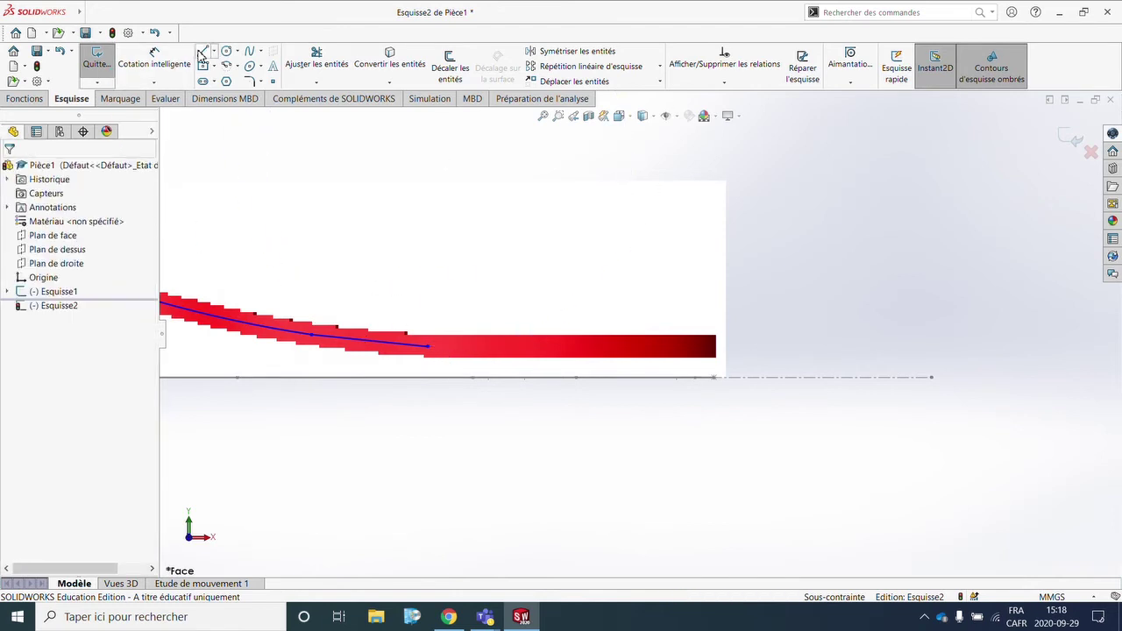
Add a straight line from the curve's end to the band's right end
left_click(201, 54)
left_click(427, 348)
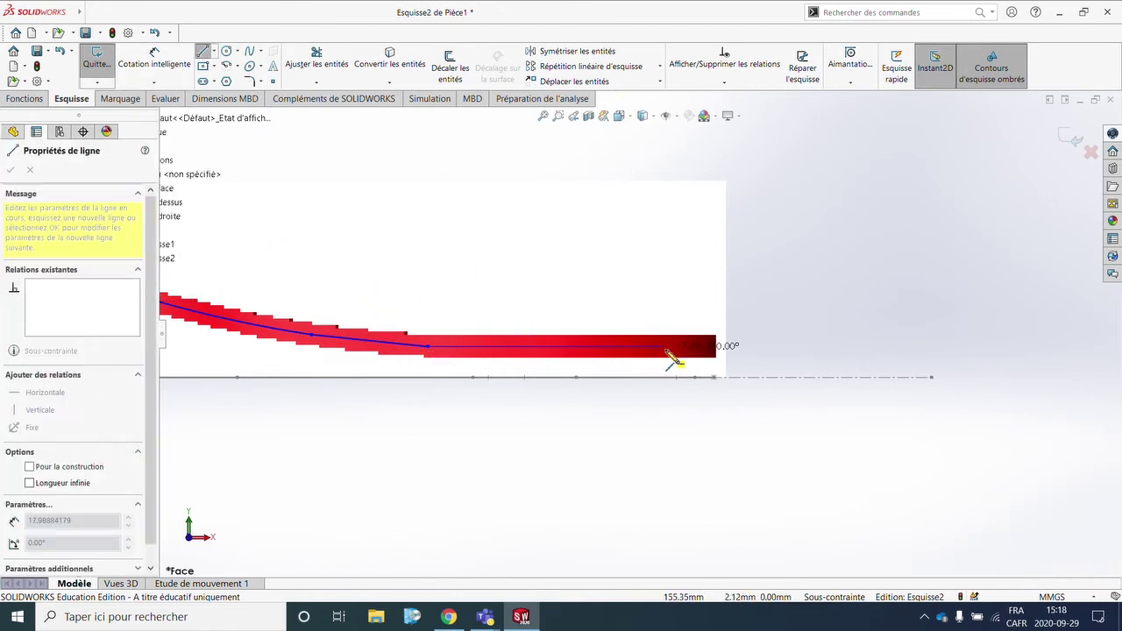
left_click(715, 350)
key("Escape")
Select the sloped and horizontal lines together, then exit Esquisse2
scroll(561, 346, "up", 3)
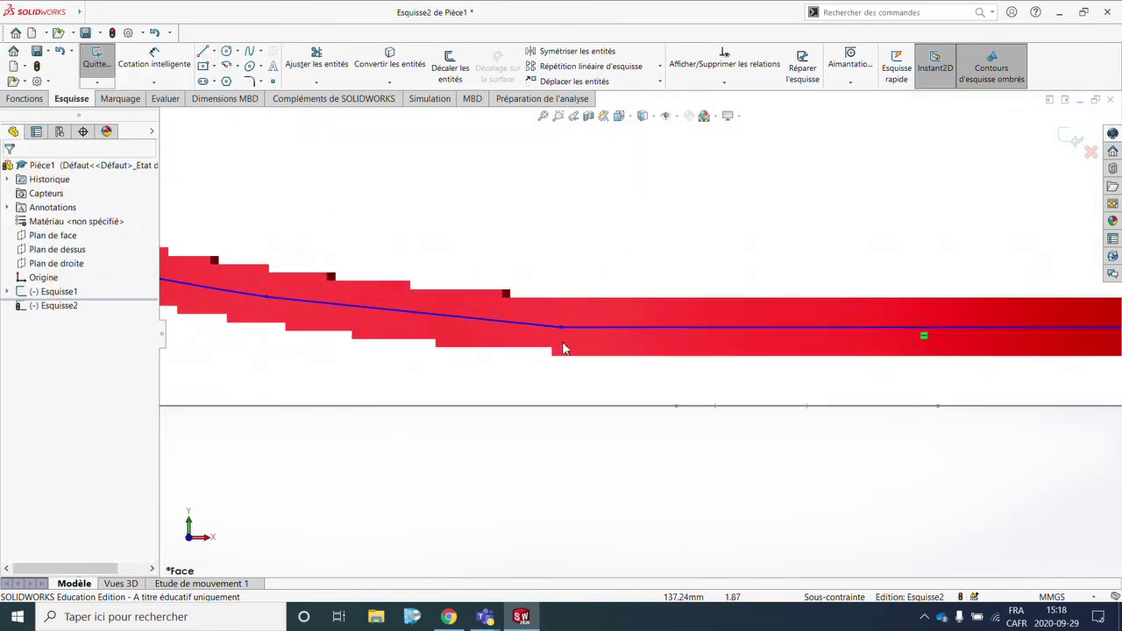
left_click(573, 328)
left_click(531, 322, "ctrl")
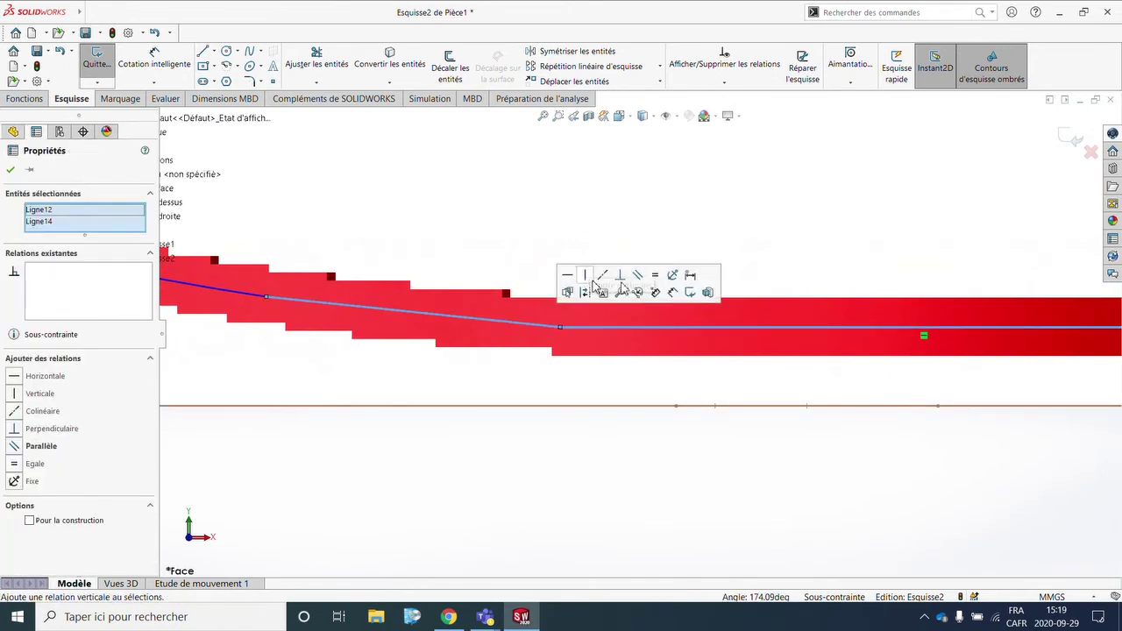
left_click(396, 329)
left_click(517, 322)
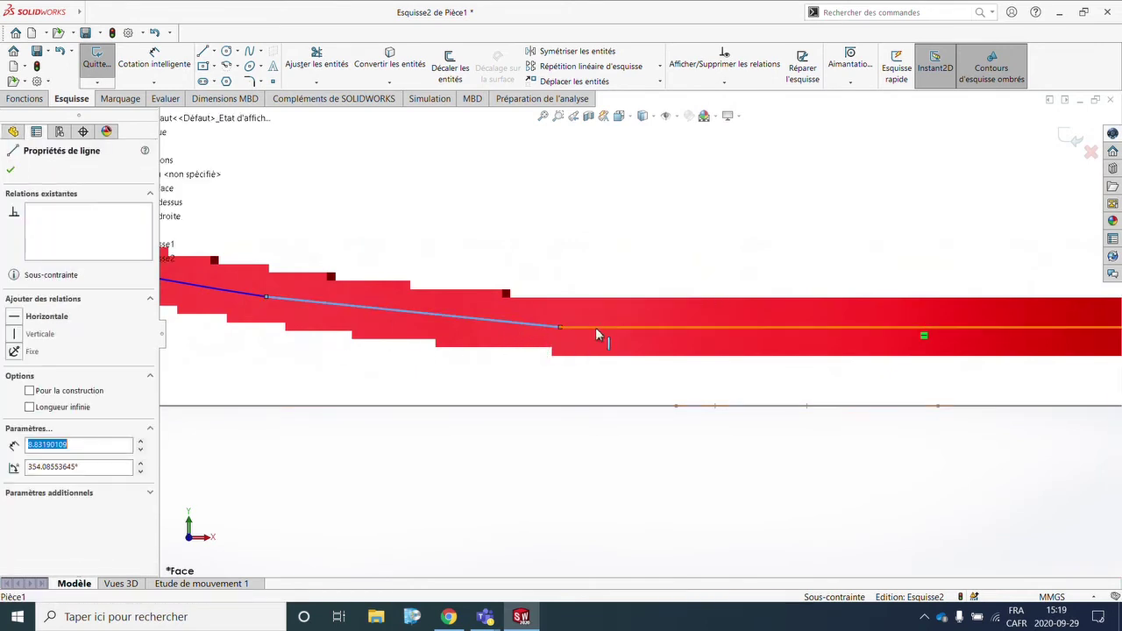
left_click(631, 327, "ctrl")
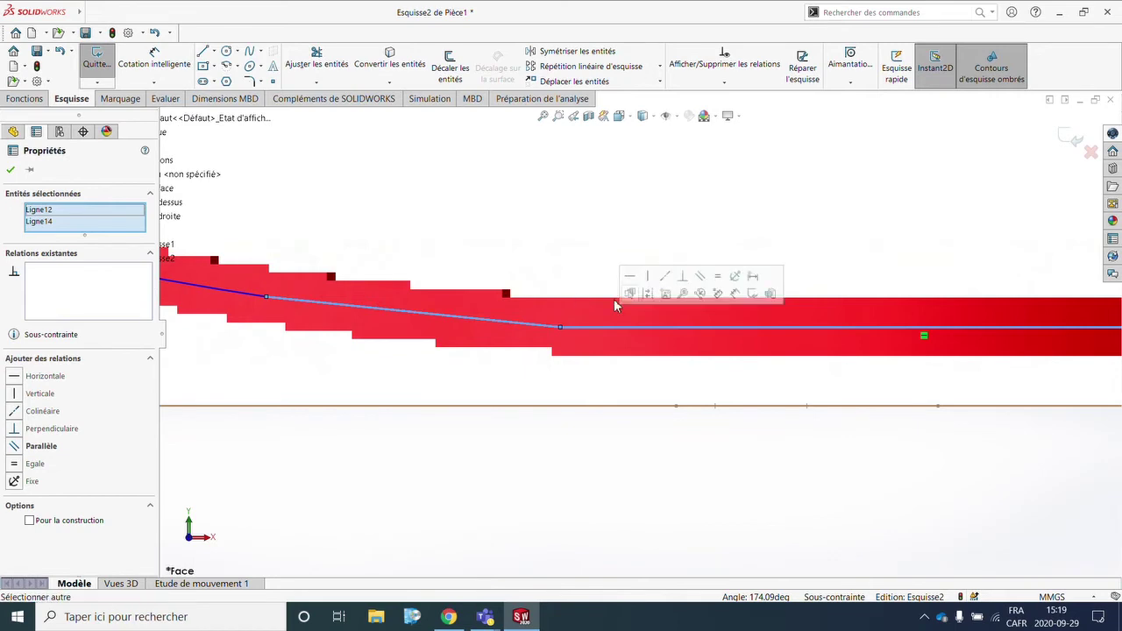
left_click(531, 346)
left_click(549, 326)
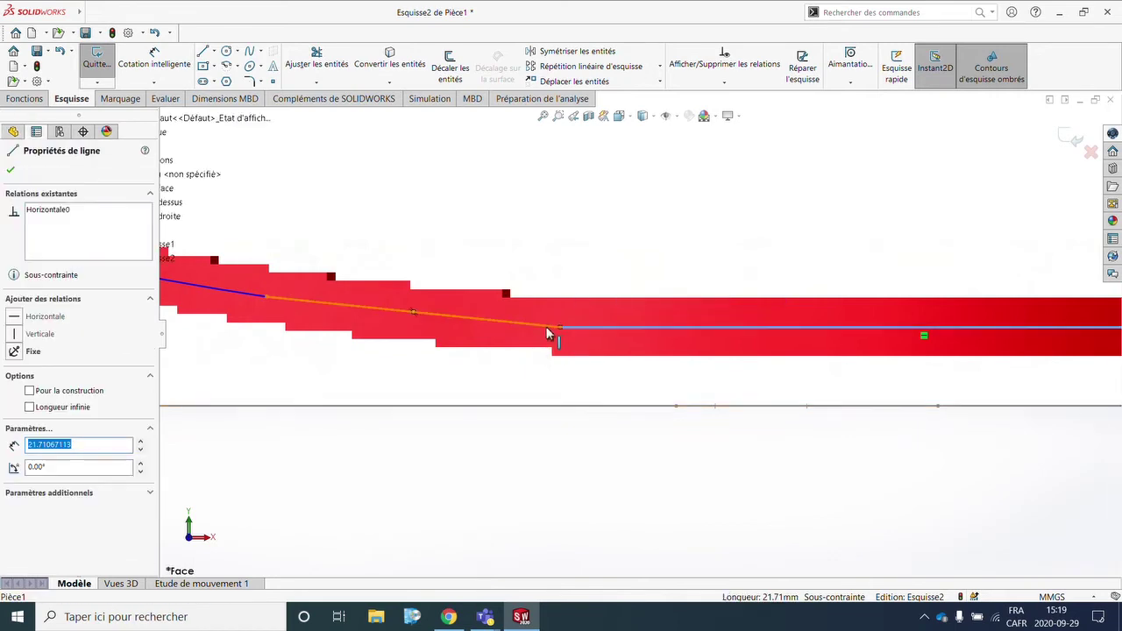
left_click(573, 327, "ctrl")
left_click(634, 241)
scroll(696, 322, "up", 5)
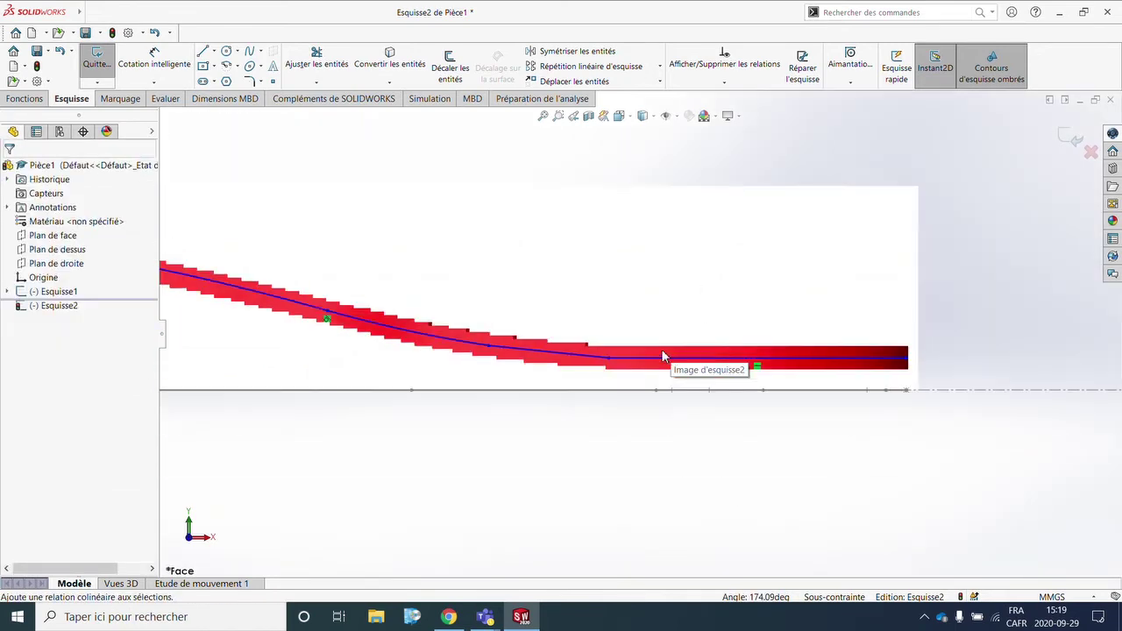
left_click(1062, 139)
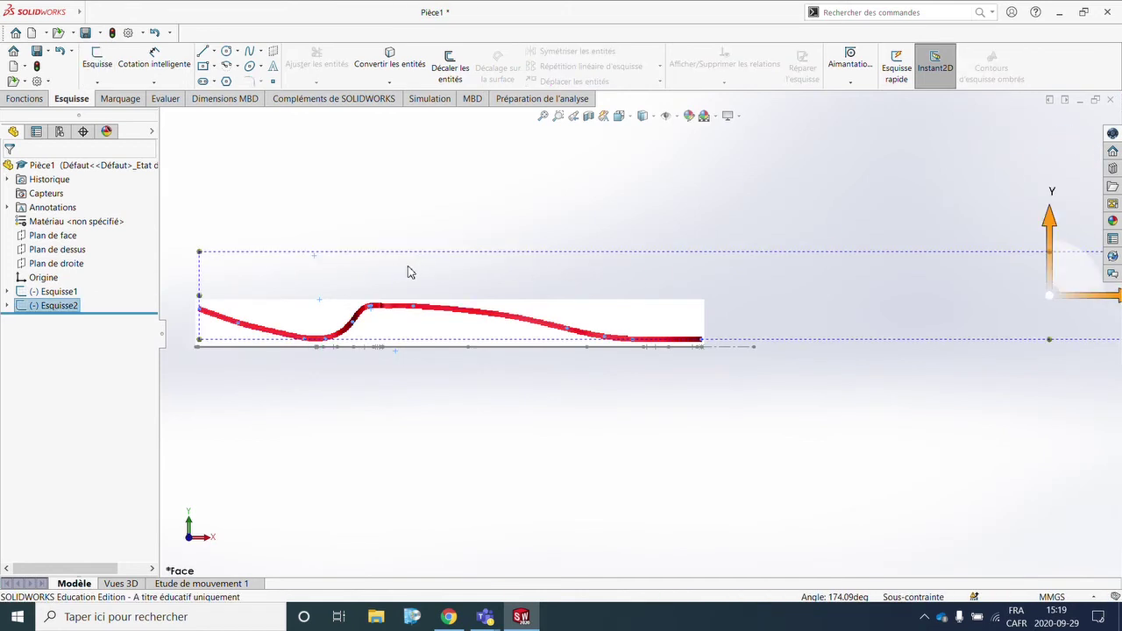
left_click(712, 442)
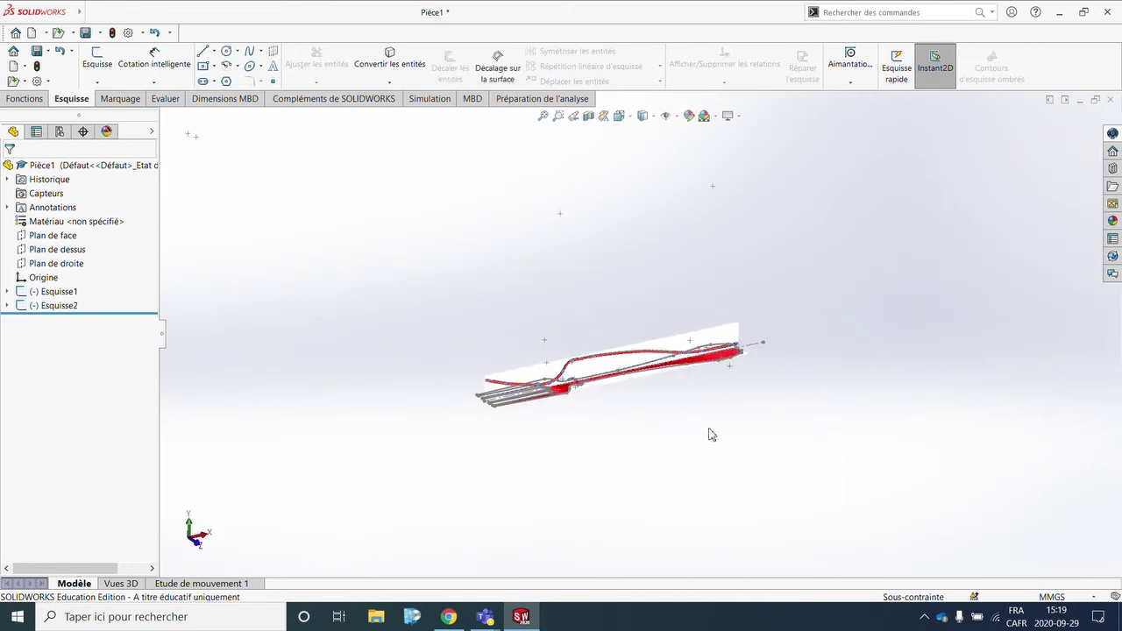
scroll(641, 406, "down", 4)
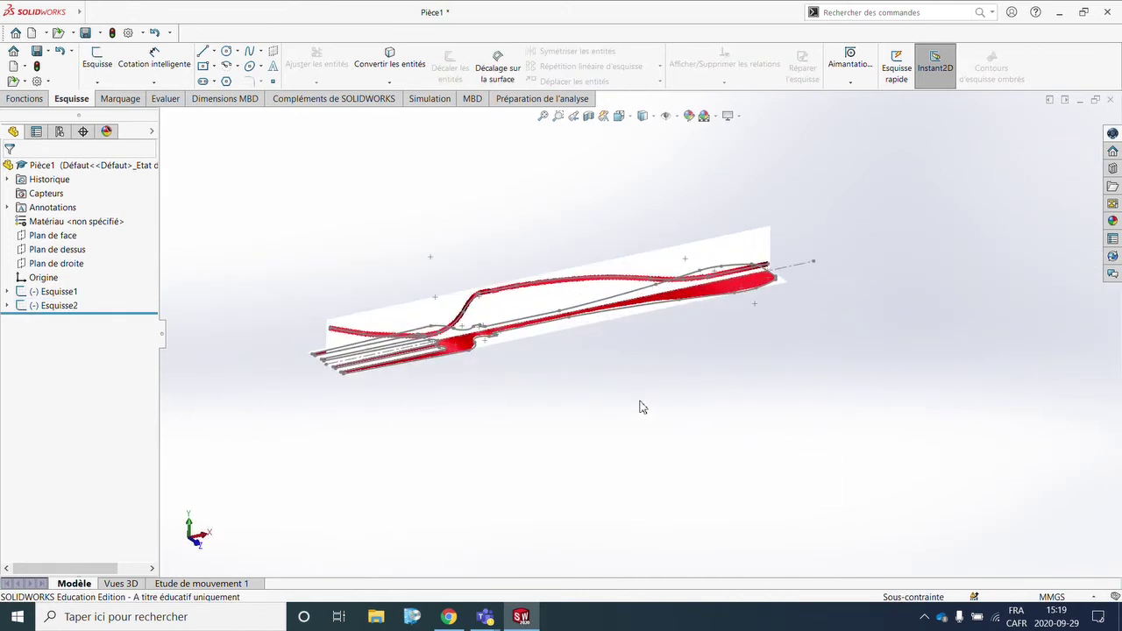
left_click(706, 244)
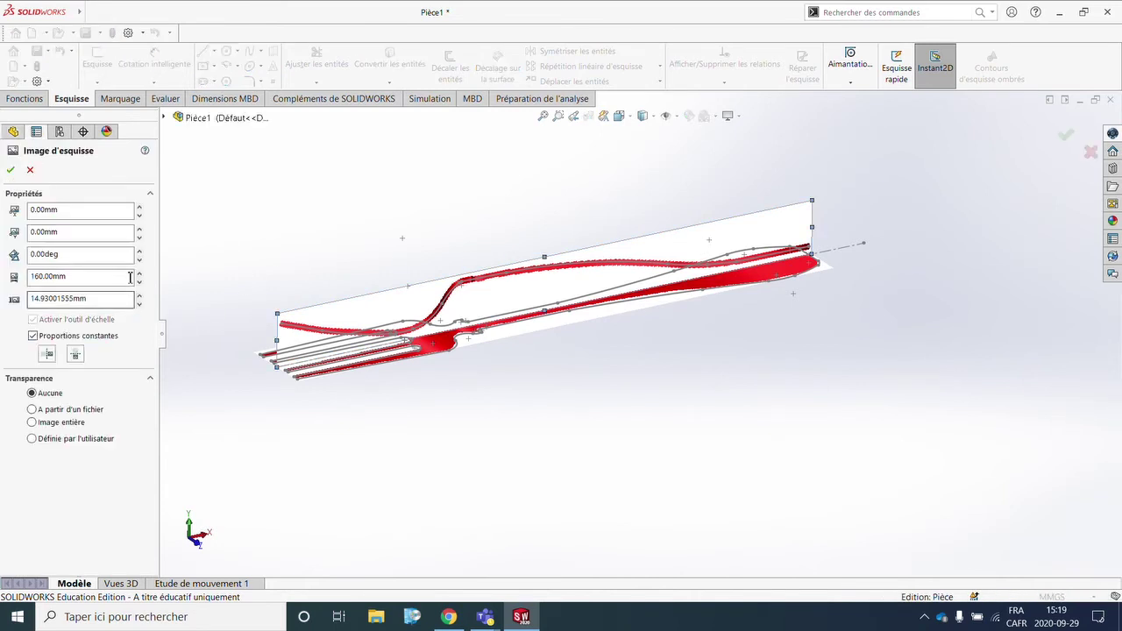
left_click(11, 169)
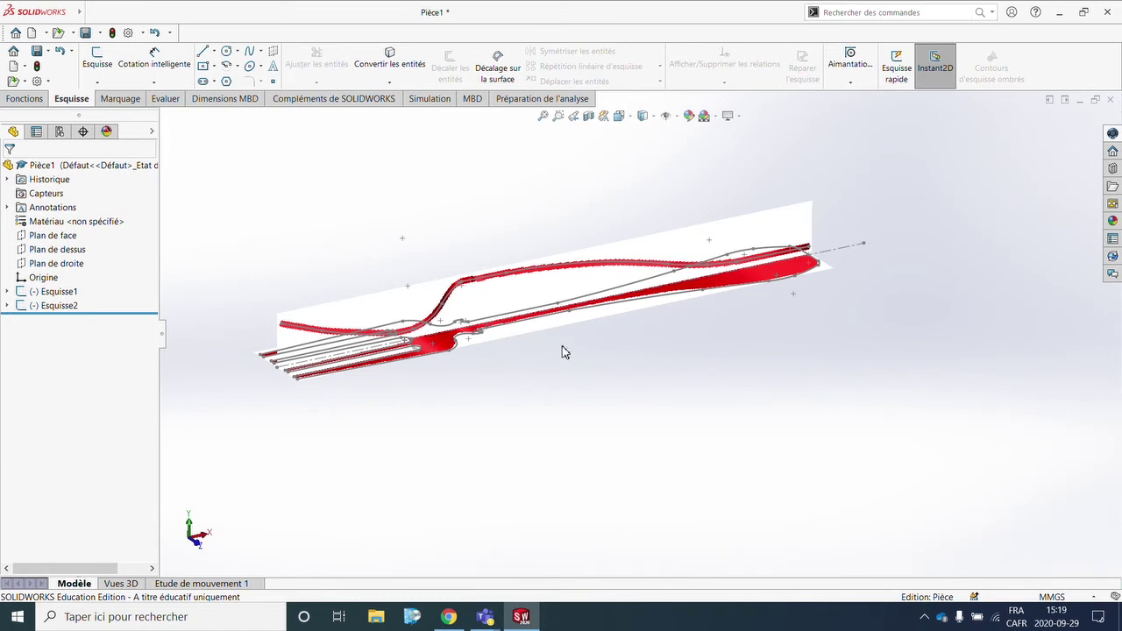
left_click(63, 293)
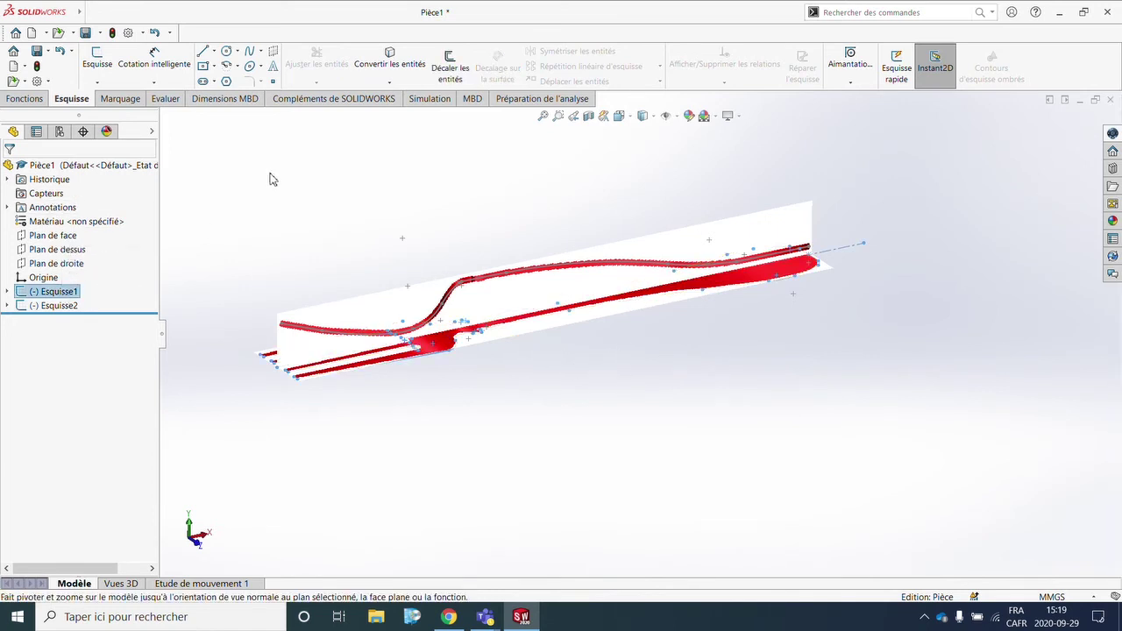
left_click(26, 99)
Extrude the fork outline Plan milieu to 100 mm depth and accept it as a solid body
left_click(103, 66)
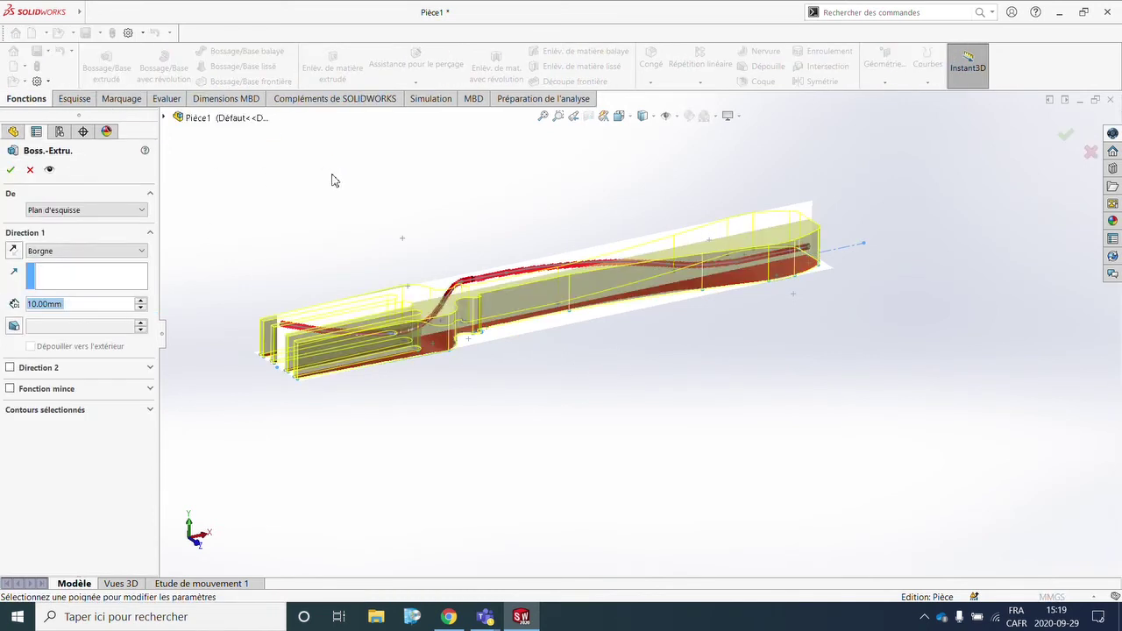
type("2")
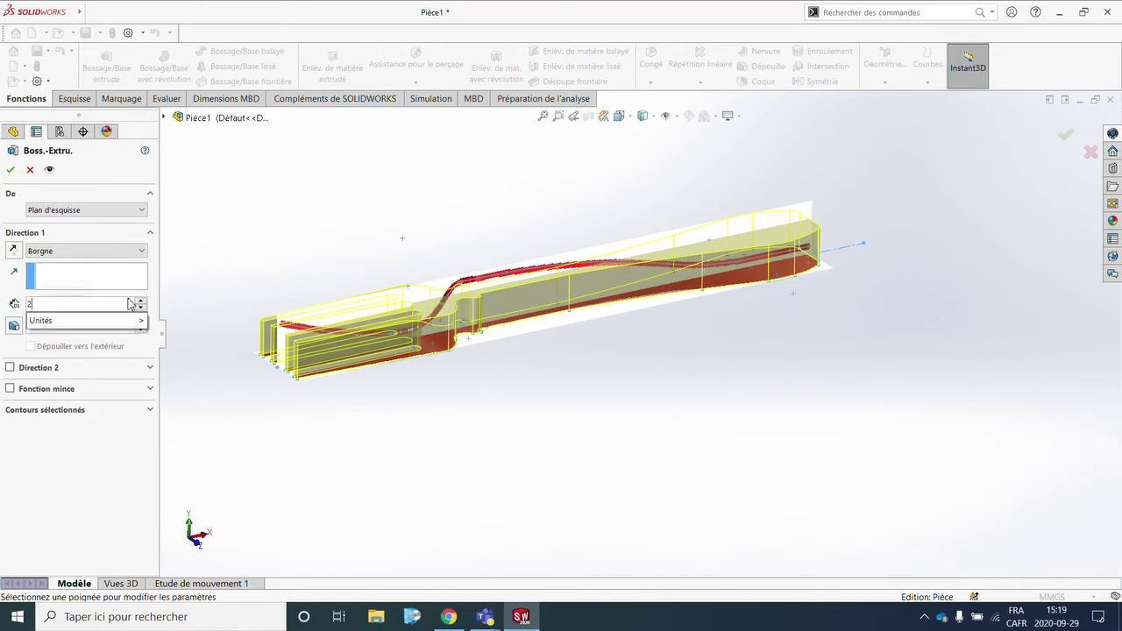
type("00")
left_click(114, 251)
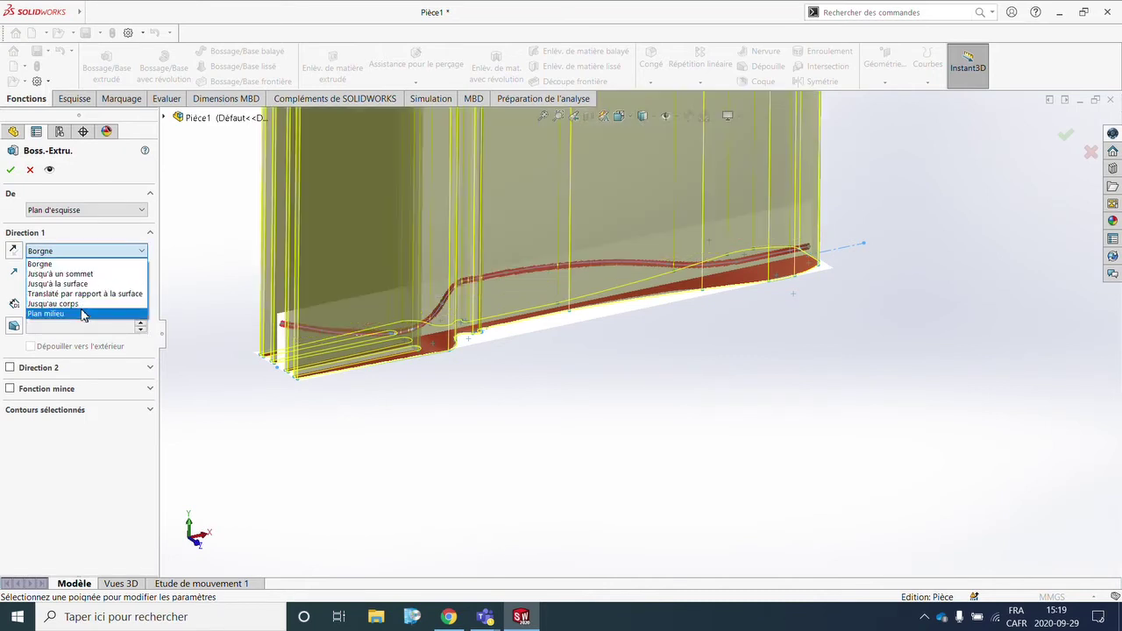
left_click(84, 311)
type("100")
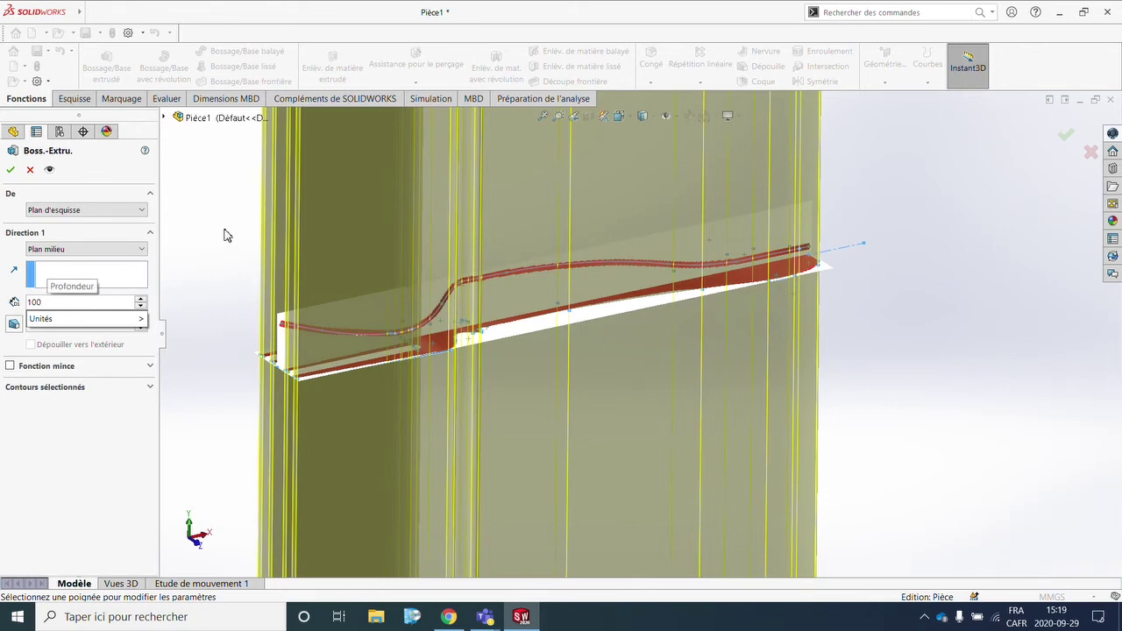
key("Return")
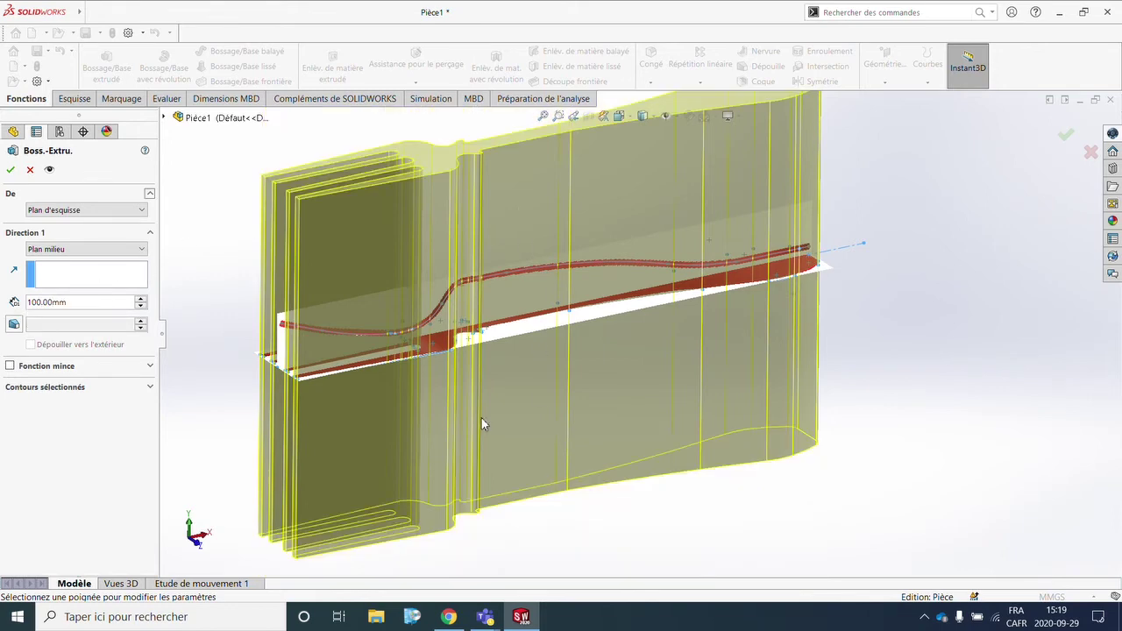
mouse_move(481, 424)
middle_mouse_down()
mouse_move(526, 363)
mouse_move(921, 381)
mouse_move(977, 331)
mouse_move(927, 319)
mouse_move(310, 351)
mouse_move(464, 368)
middle_mouse_up()
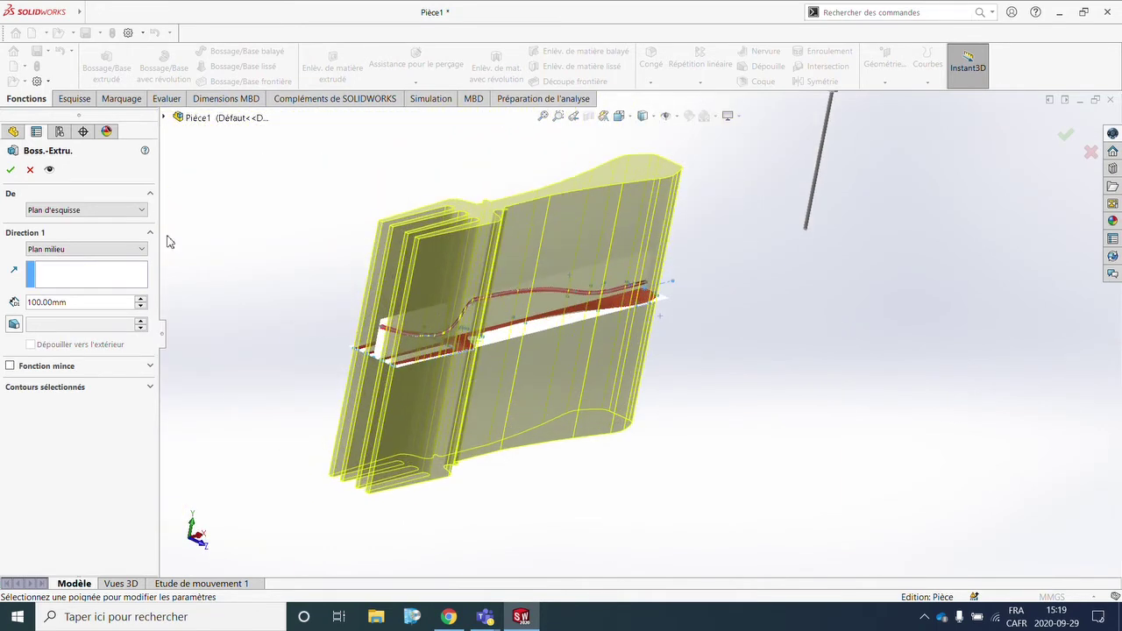
left_click(11, 170)
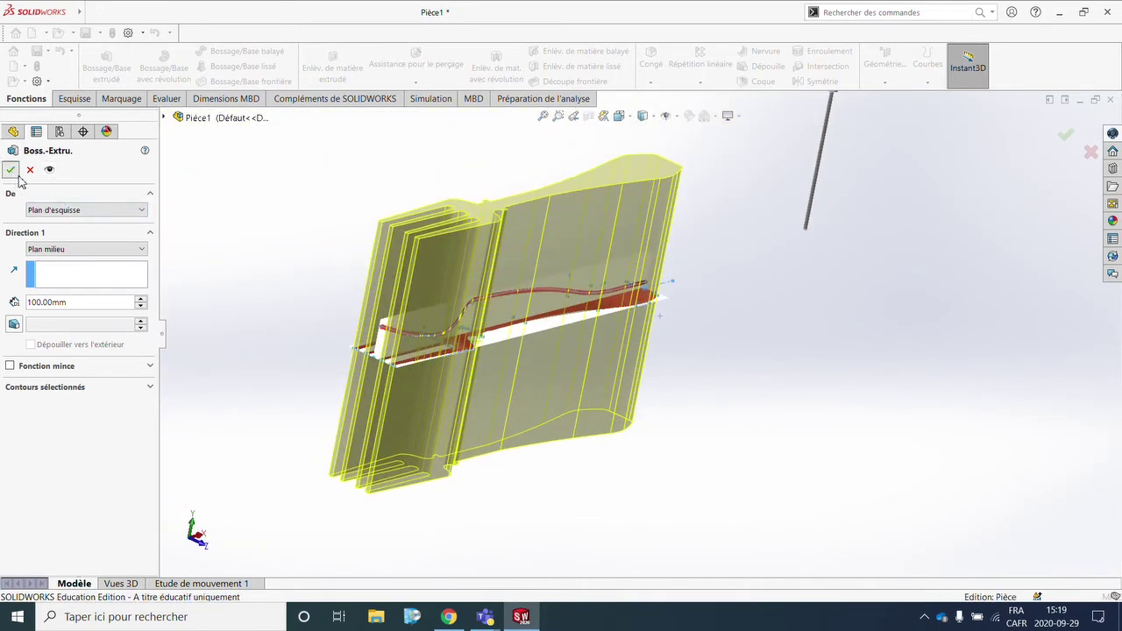
Start an extrusion of Esquisse2 with the Plan milieu end condition
key("f")
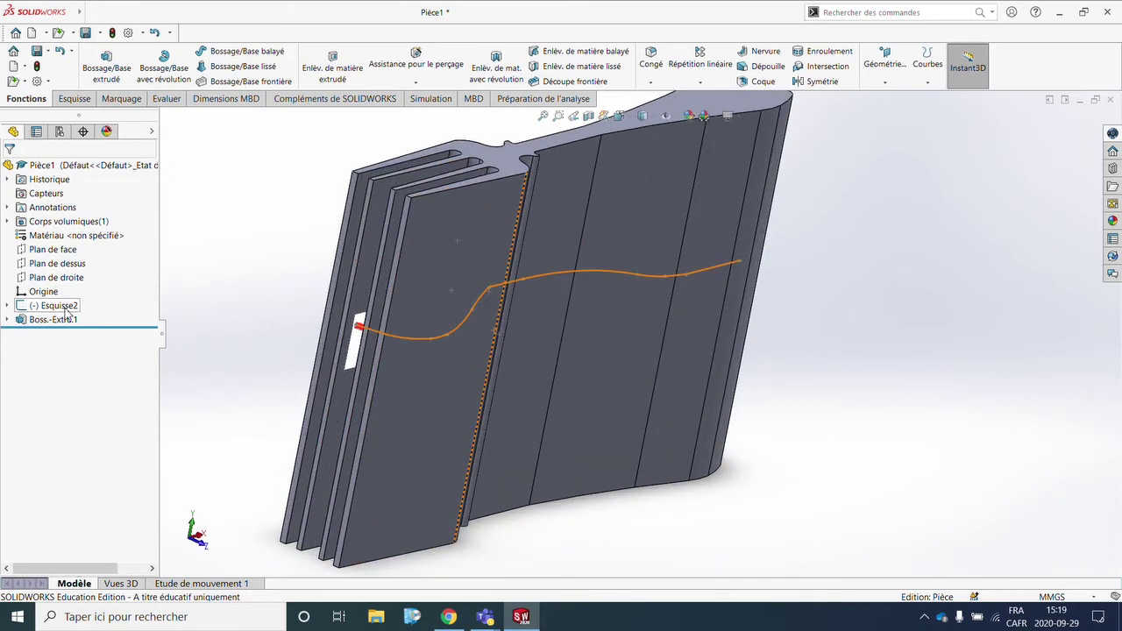
left_click(62, 307)
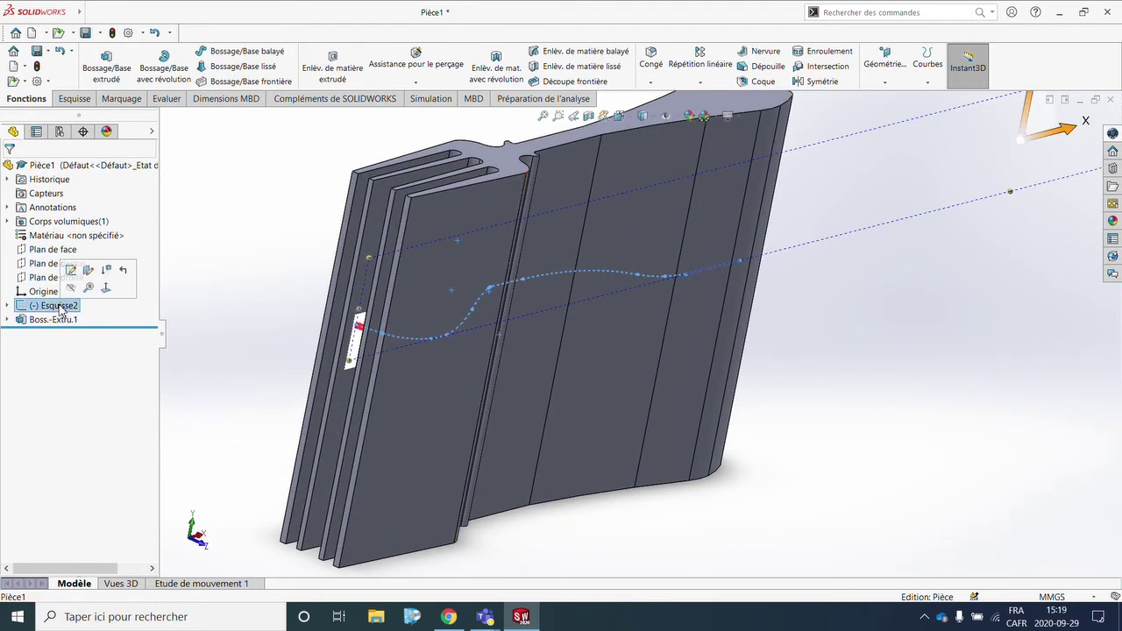
left_click(92, 74)
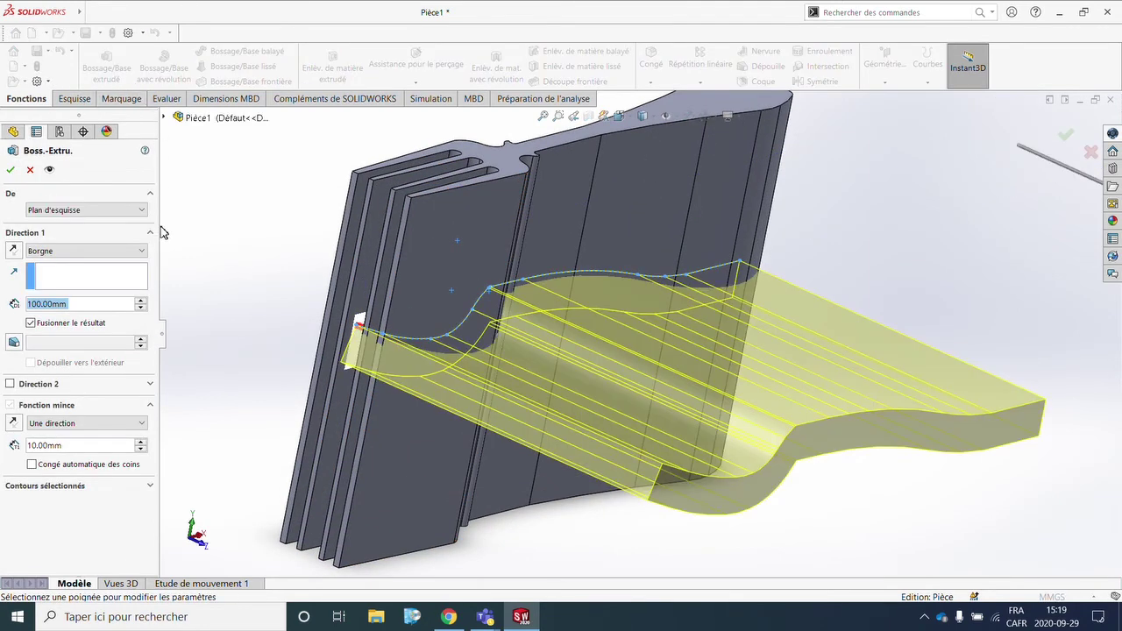
left_click(115, 252)
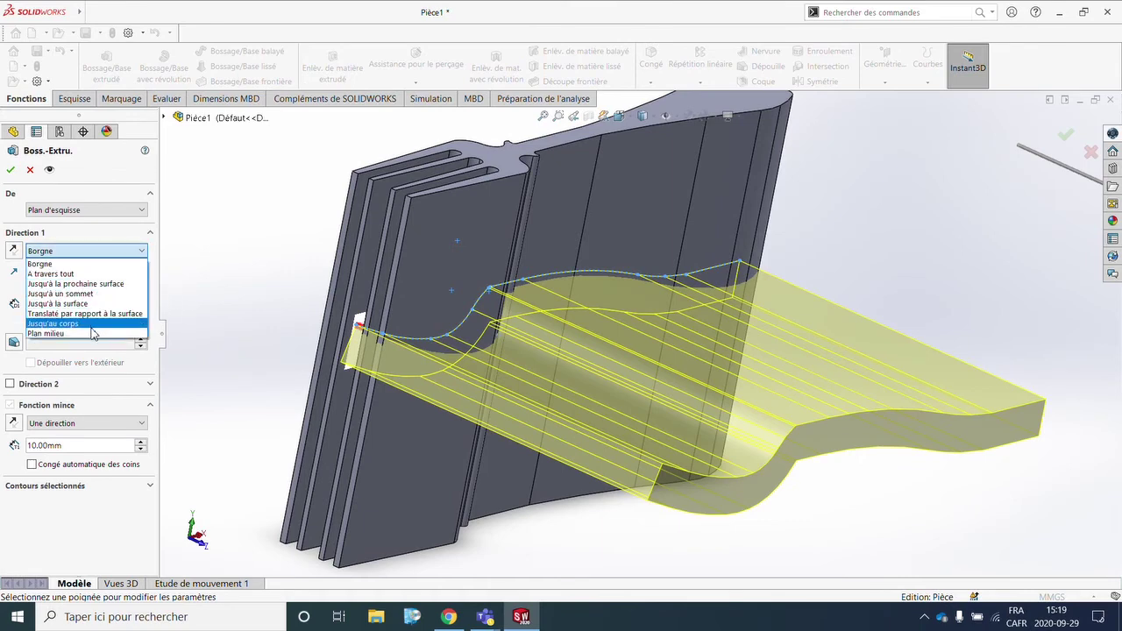
left_click(90, 326)
Make it a 2 mm mid-plane thin feature, unmerged from the fork body, and accept
left_click(48, 423)
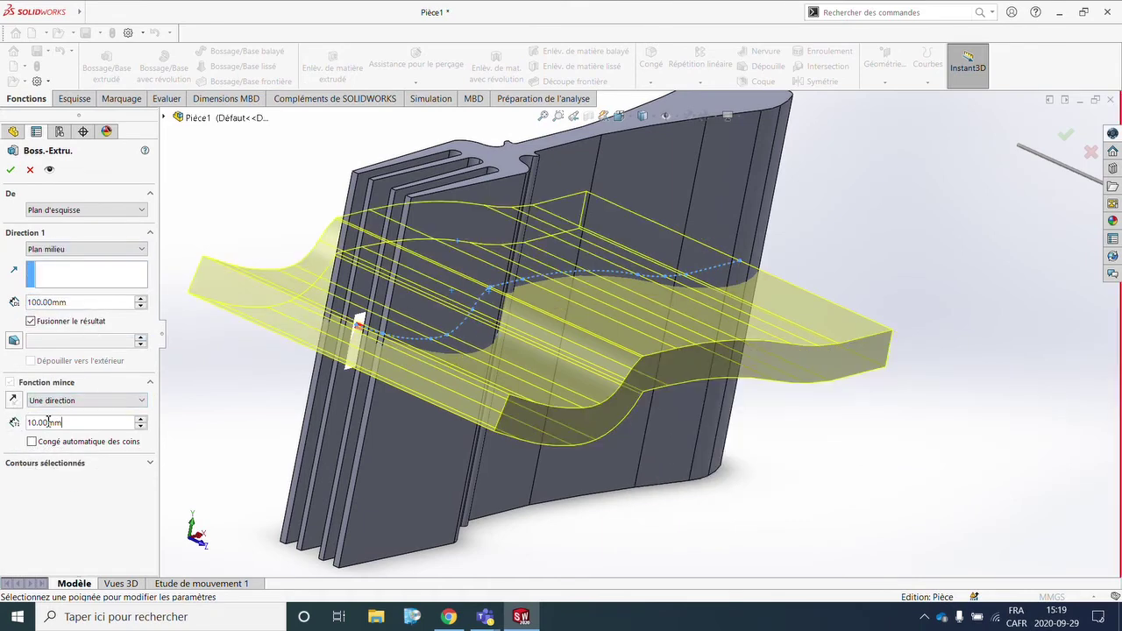
type("2")
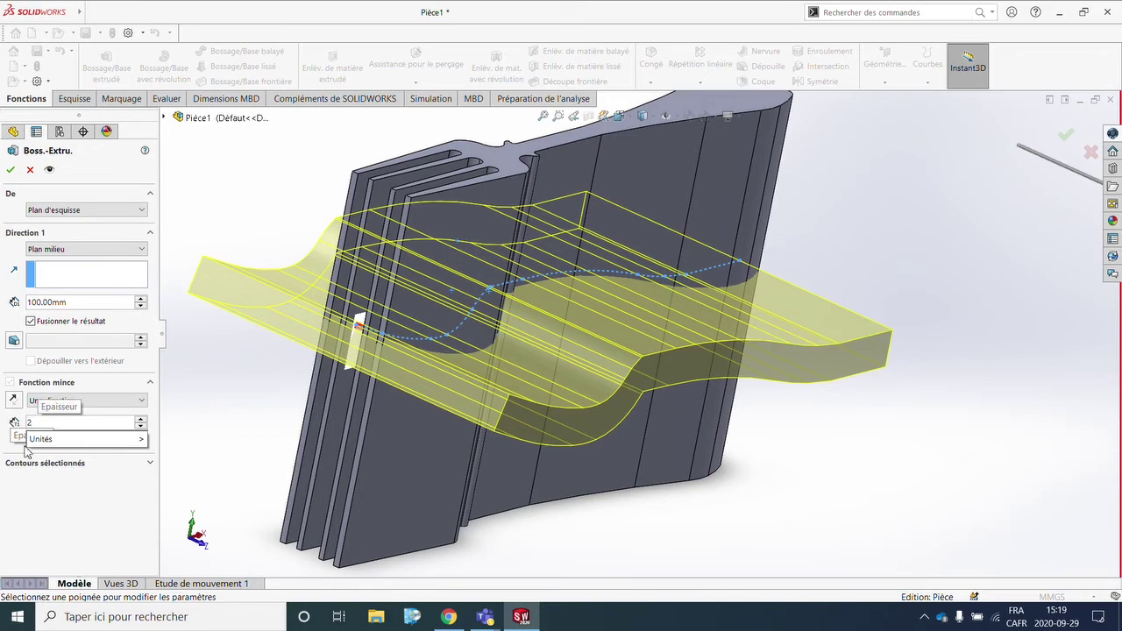
scroll(418, 328, "down", 5)
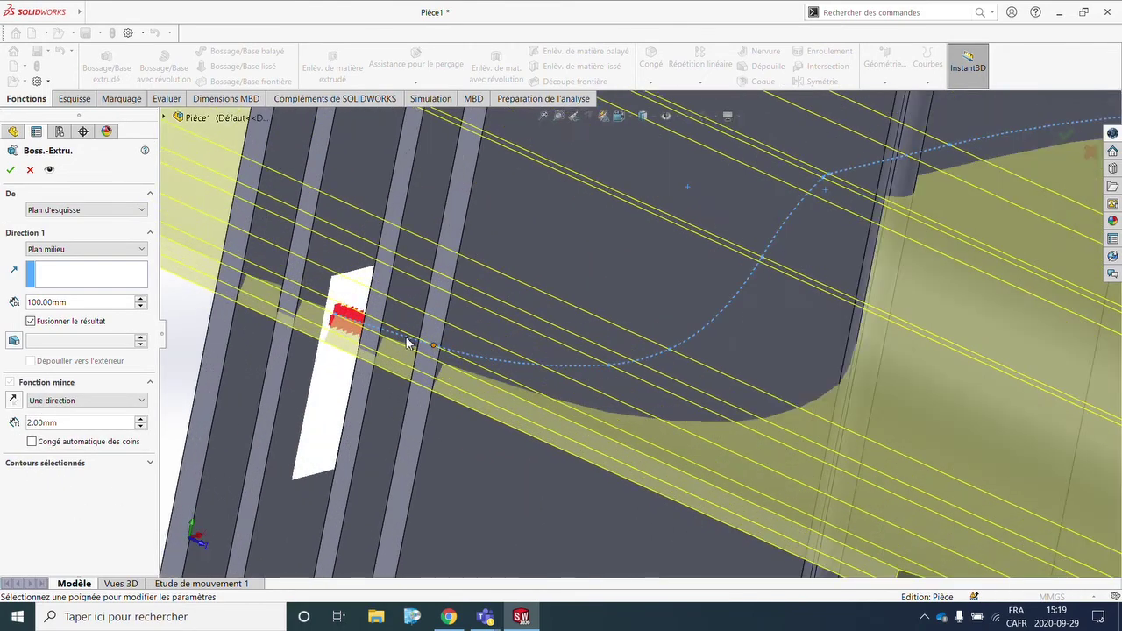
scroll(391, 342, "down", 2)
scroll(392, 342, "down", 2)
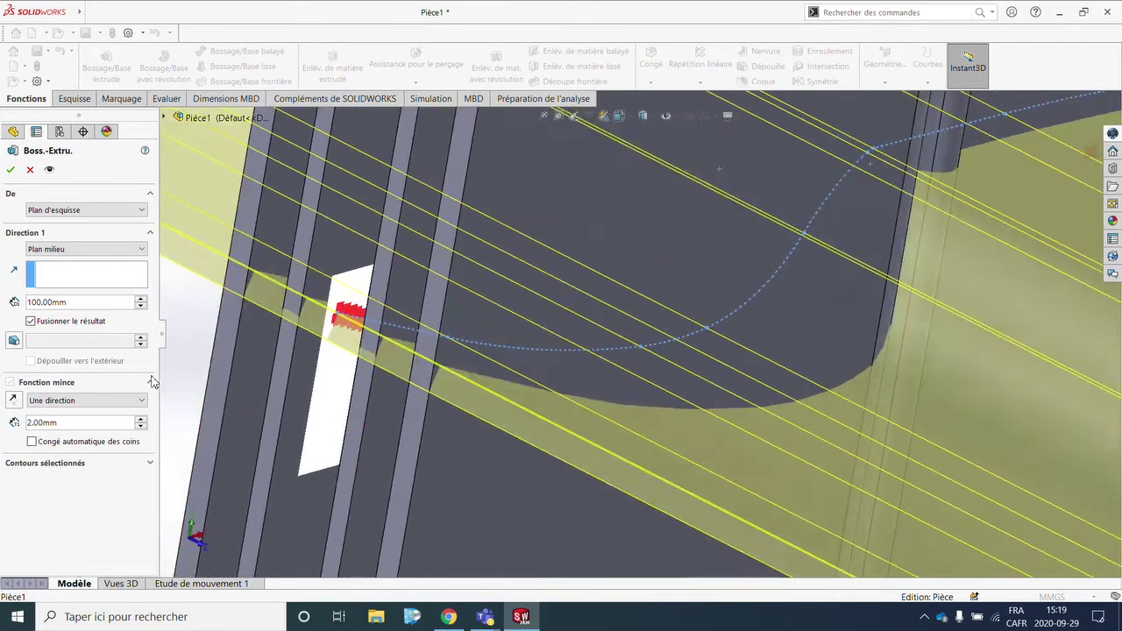
left_click(132, 401)
left_click(109, 423)
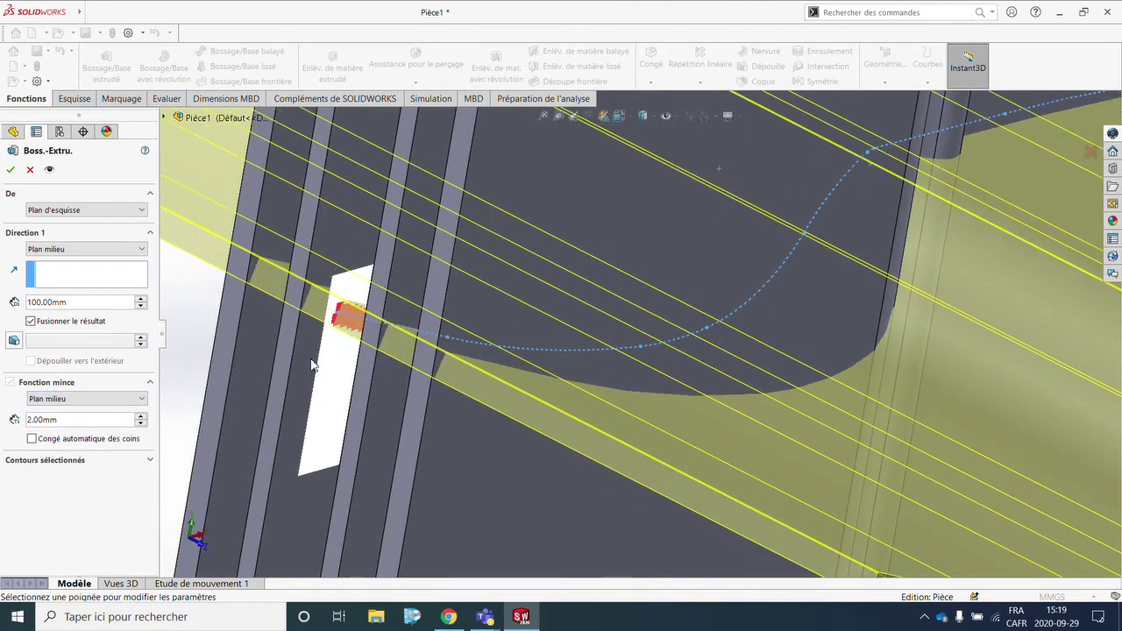
middle_click_drag(360, 341, 374, 315)
key("f")
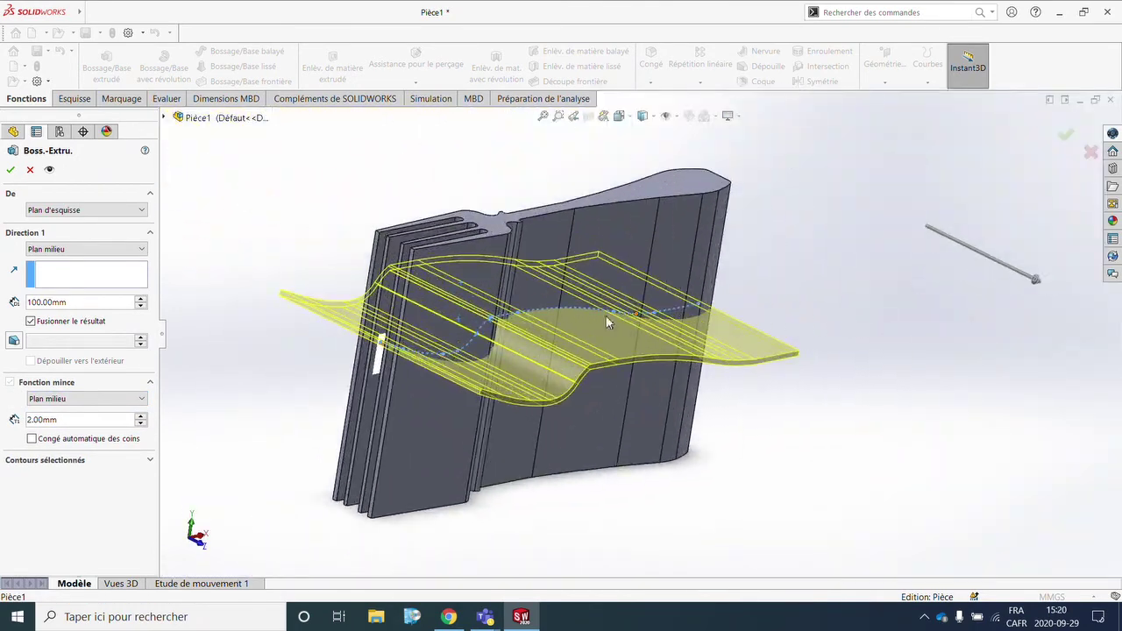
middle_click_drag(607, 322, 550, 331)
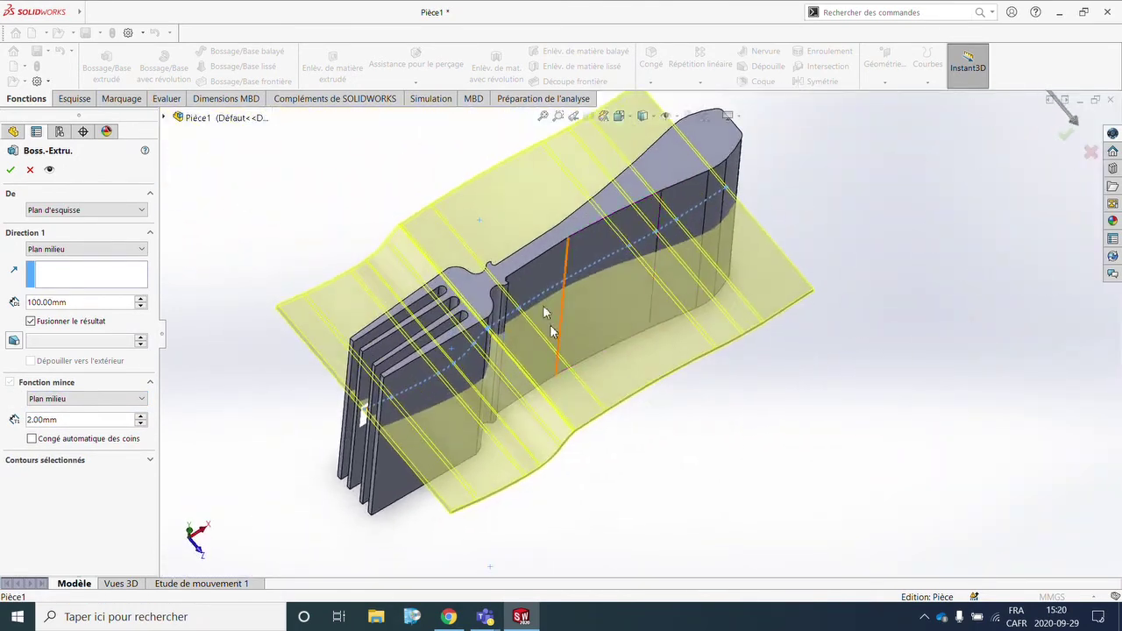
middle_click_drag(615, 348, 479, 255)
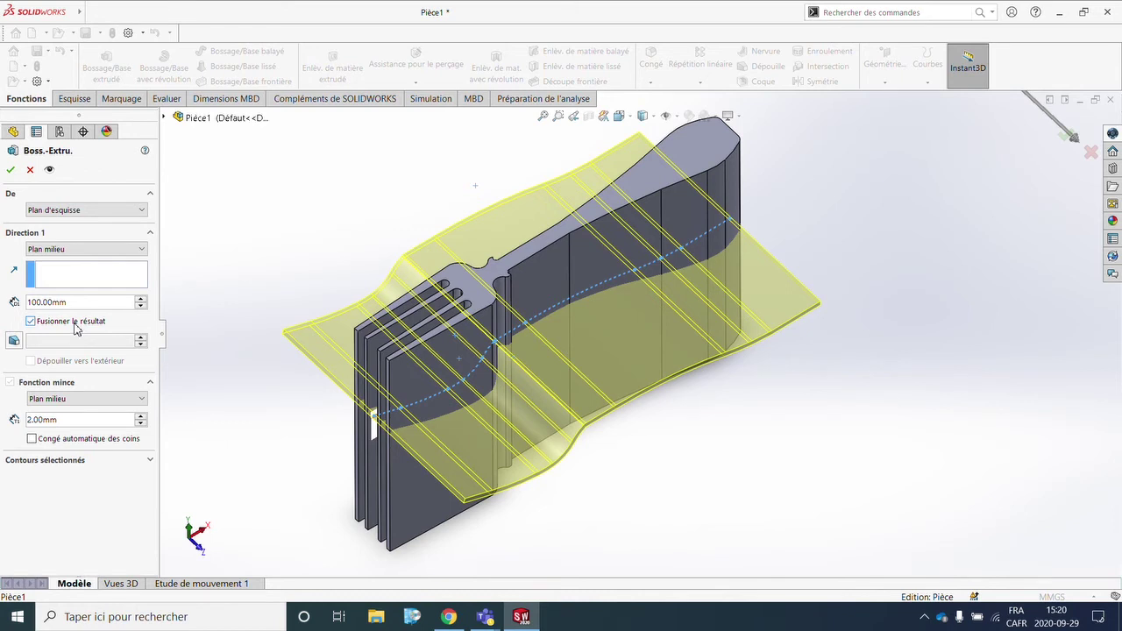
left_click(76, 324)
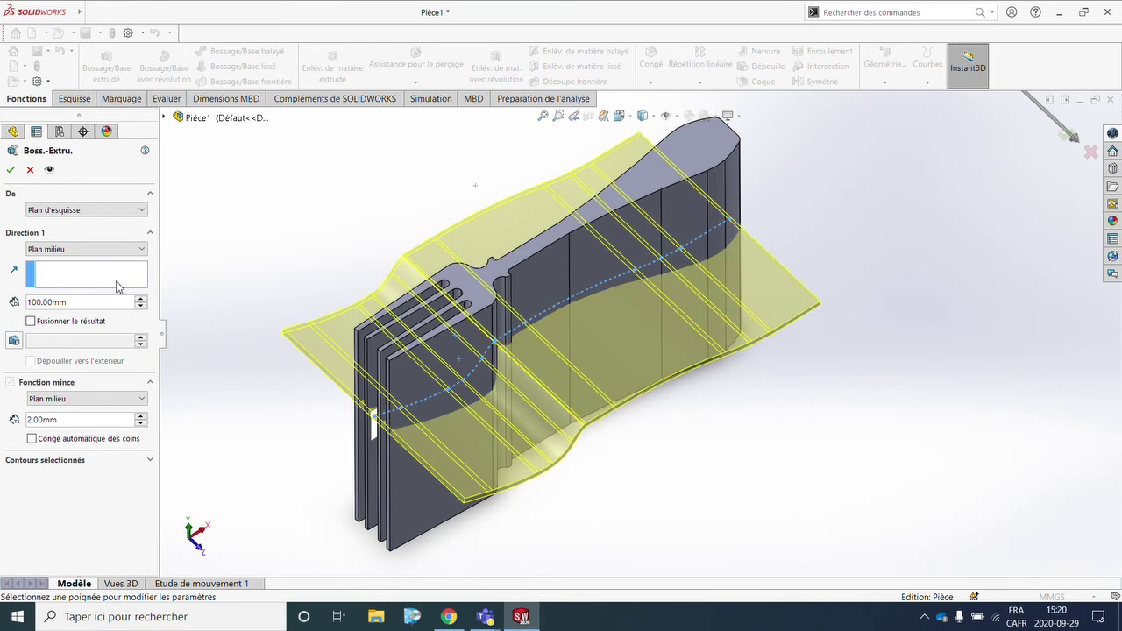
left_click(10, 169)
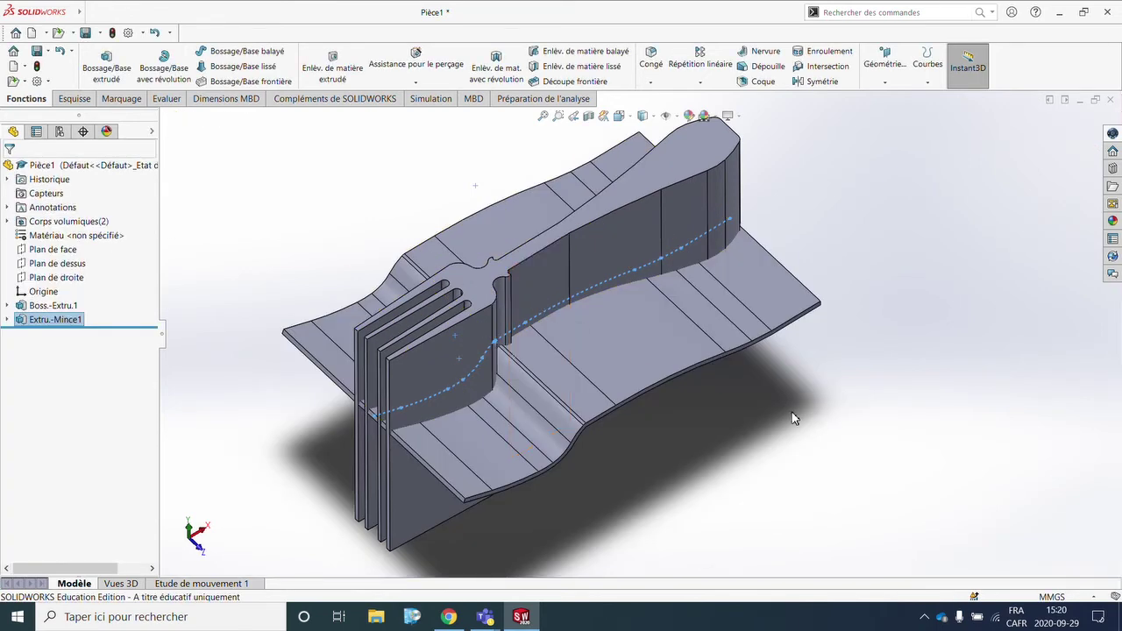
Inspect Boss.-Extru.1 and Extru.-Mince1 under Corps volumiques(2), then open the Insertion menu
left_click(791, 418)
middle_click_drag(713, 423, 619, 339)
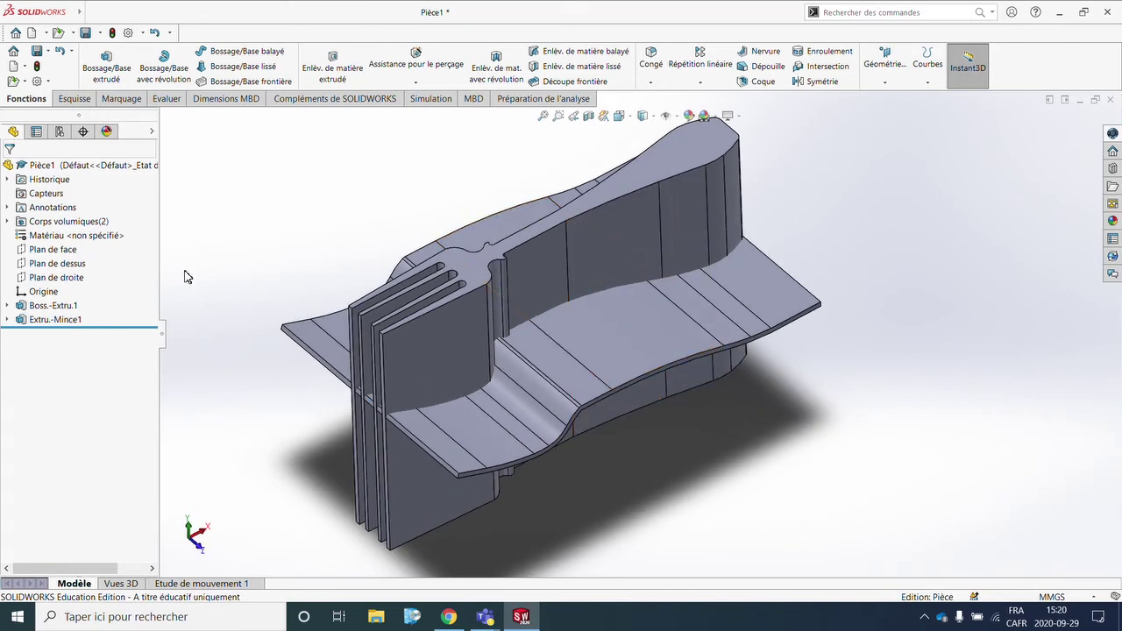
left_click(7, 221)
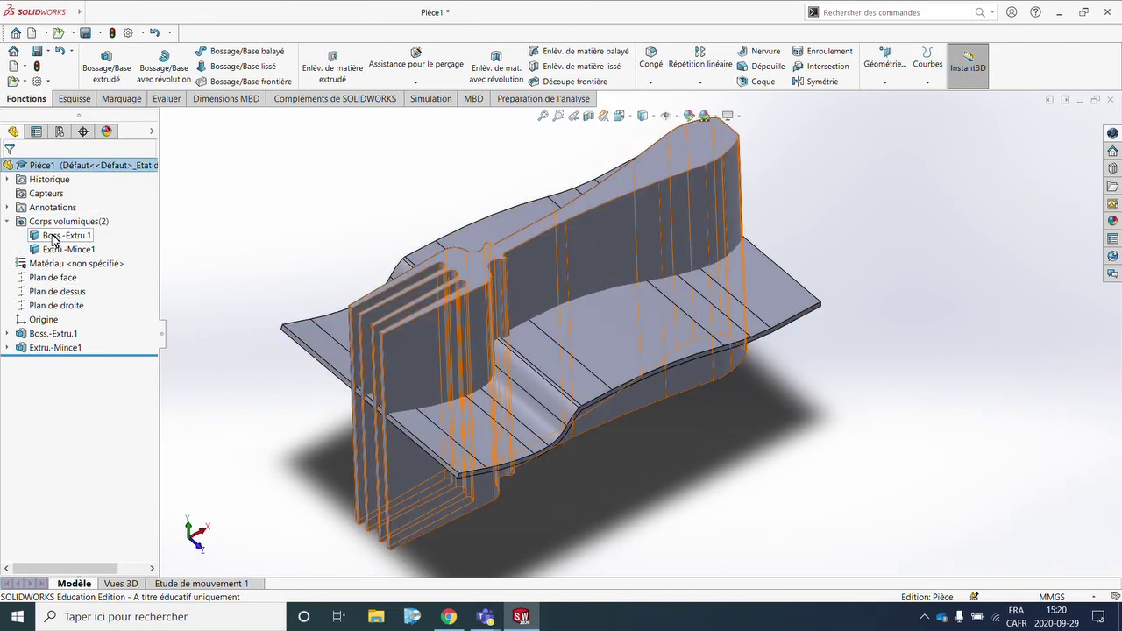
left_click(54, 236)
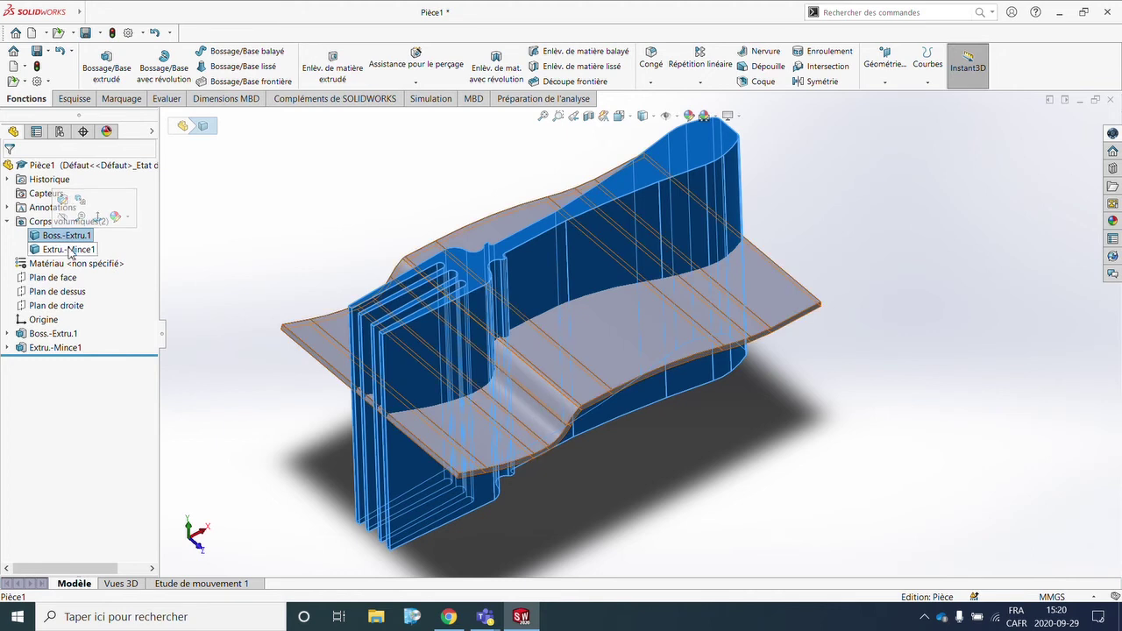
left_click(72, 251)
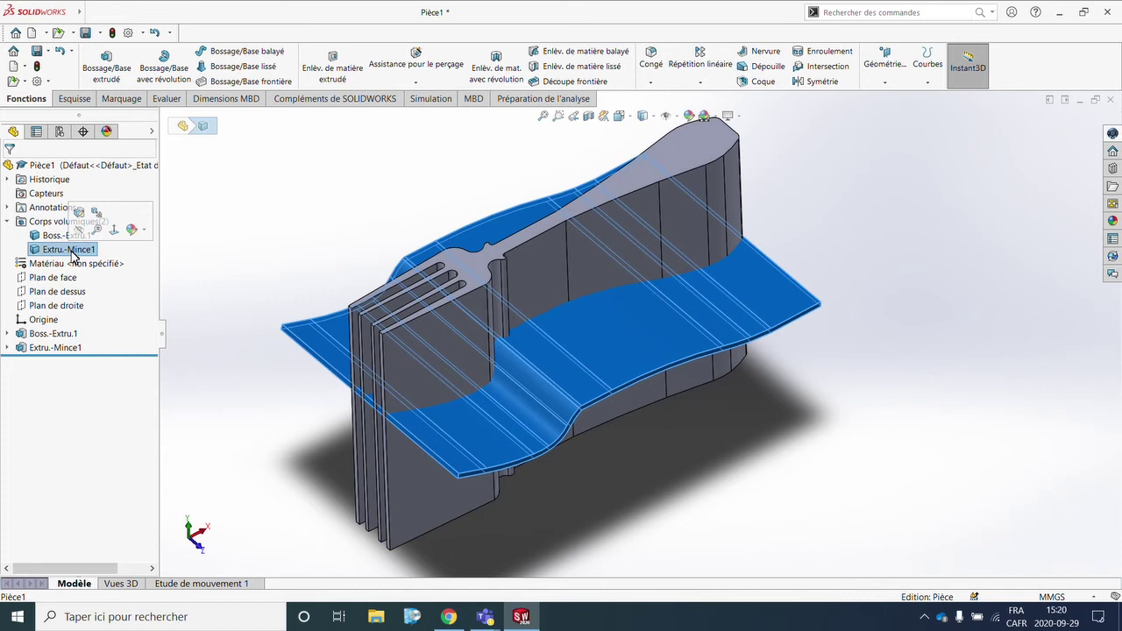
left_click(299, 217)
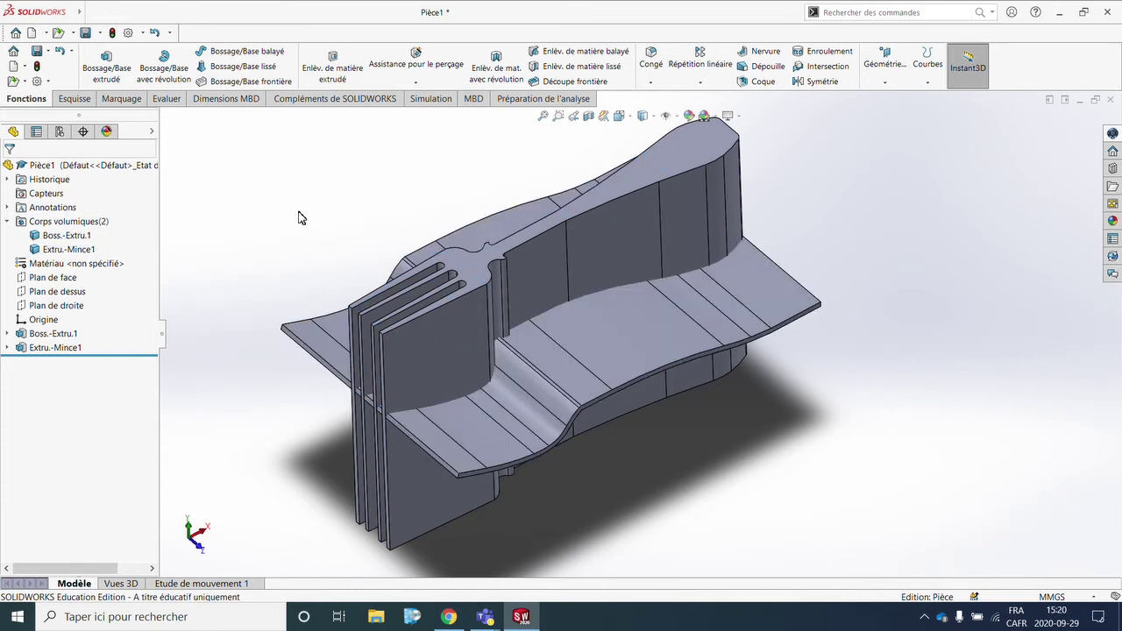
mouse_move(35, 12)
left_click(209, 14)
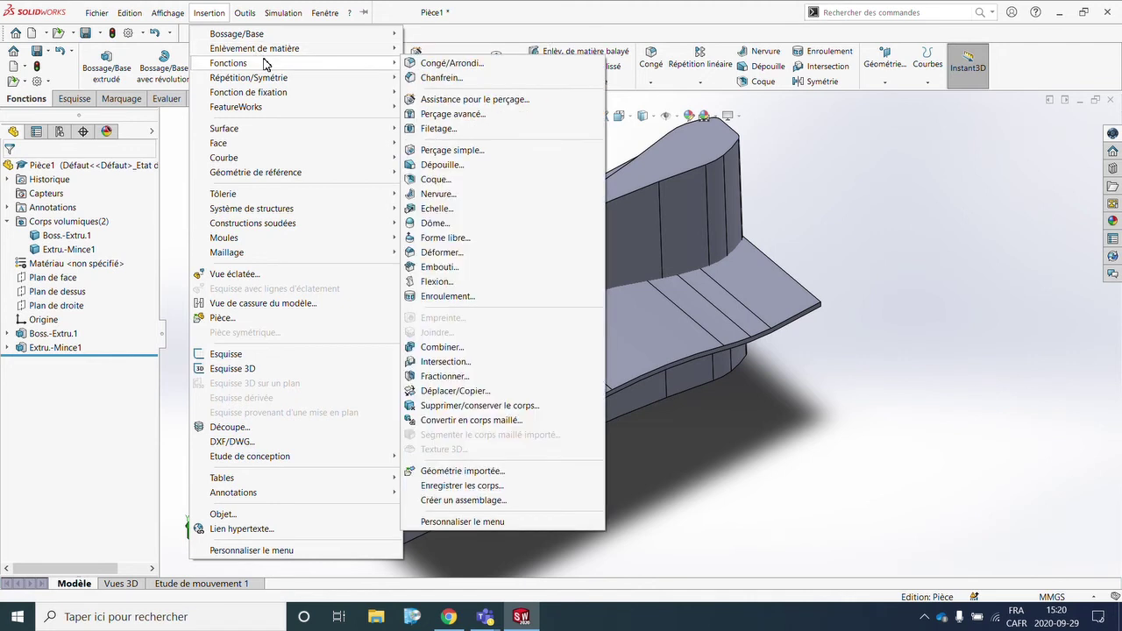
mouse_move(229, 63)
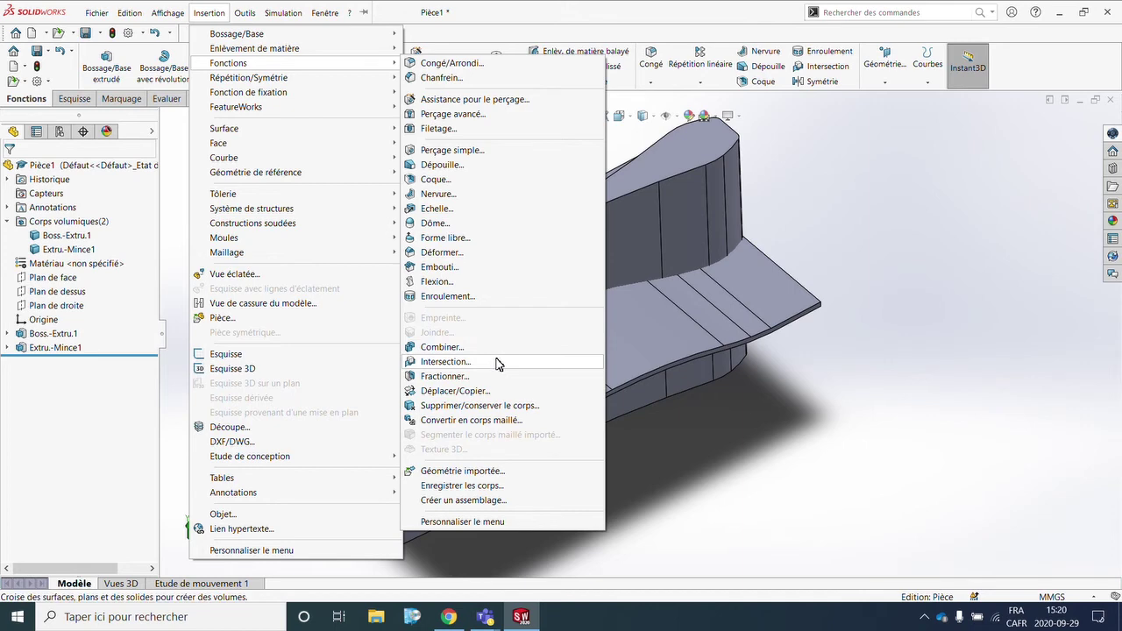
Start an Intersect with the fork outline and thin wavy bodies and compute their regions
left_click(497, 362)
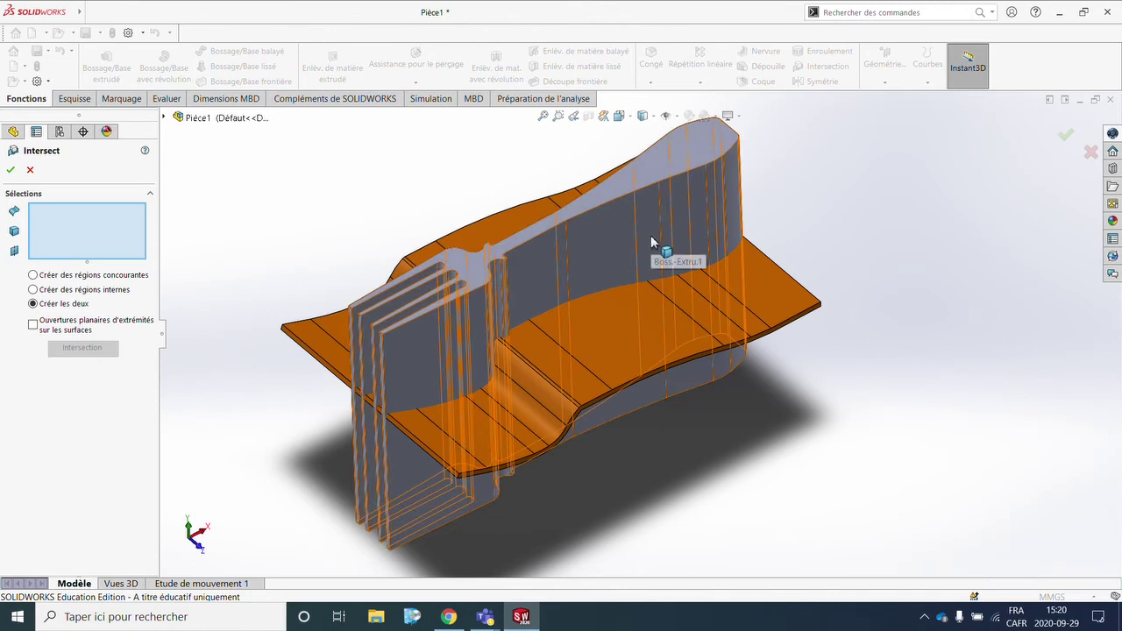
left_click(651, 241)
left_click(787, 312)
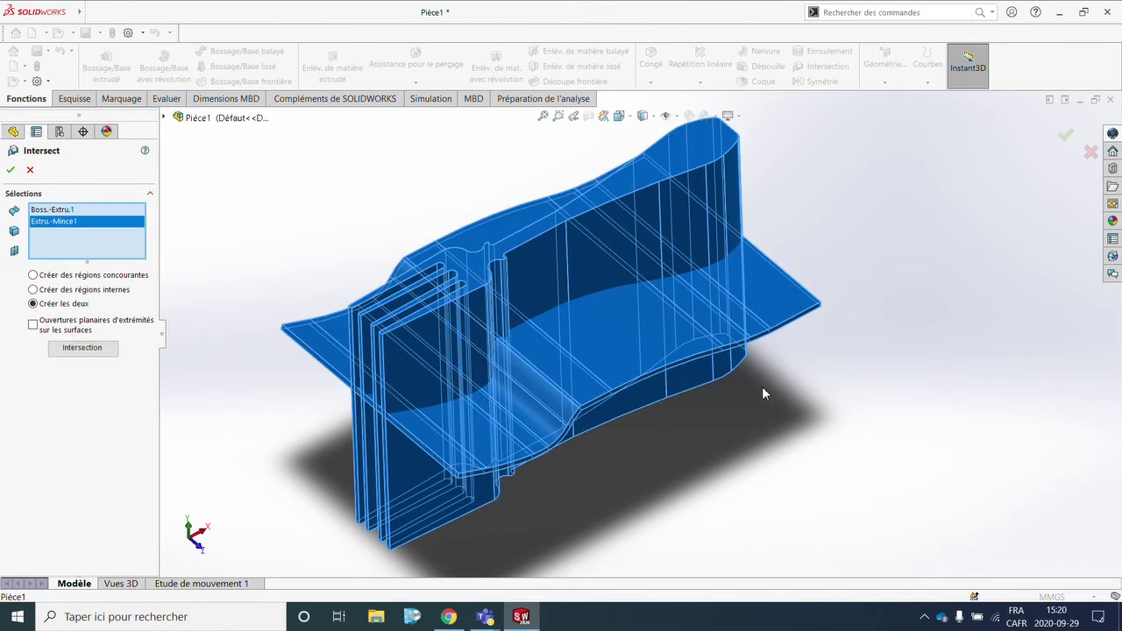
left_click(93, 350)
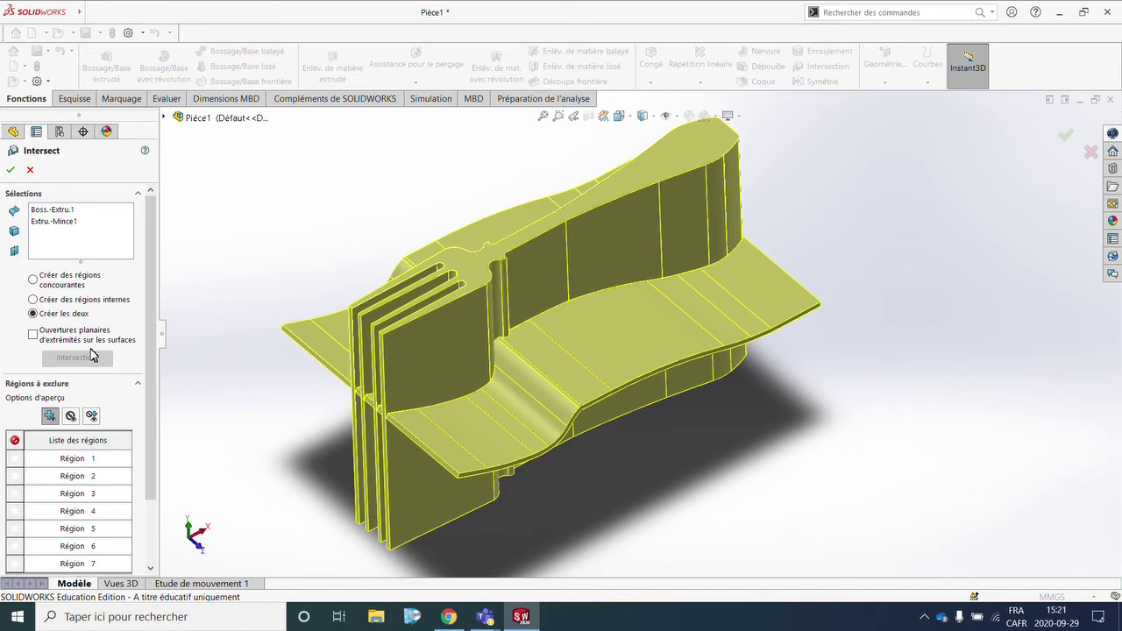
Exclude the wall, upper surface, flat sheet and three tine-gap regions, and create Intersect1
scroll(105, 399, "down", 3)
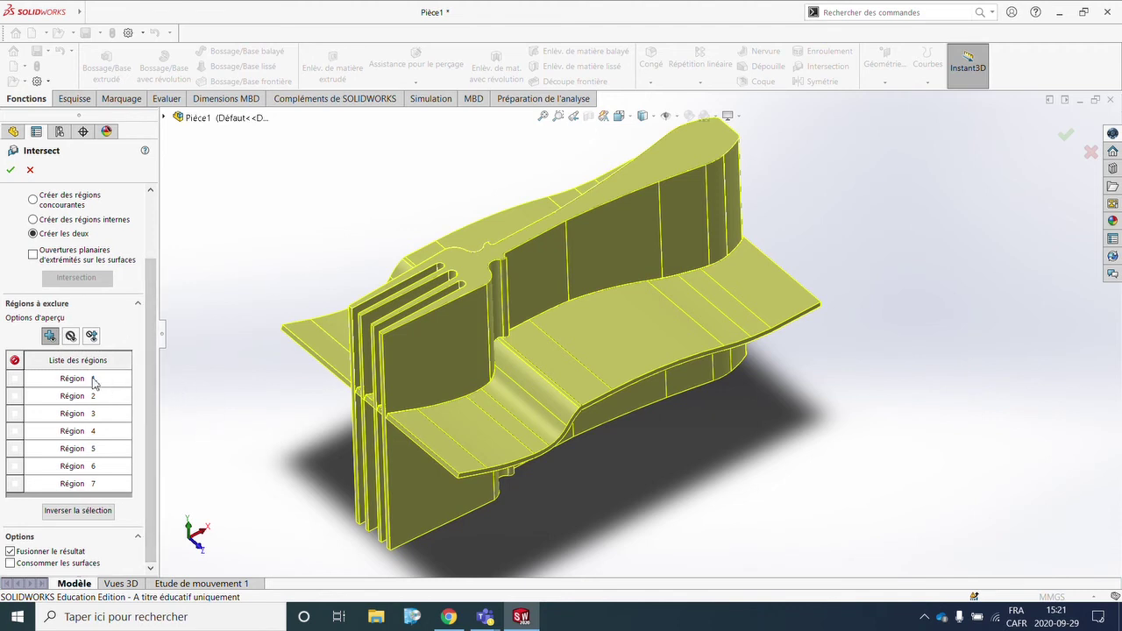
left_click(727, 219)
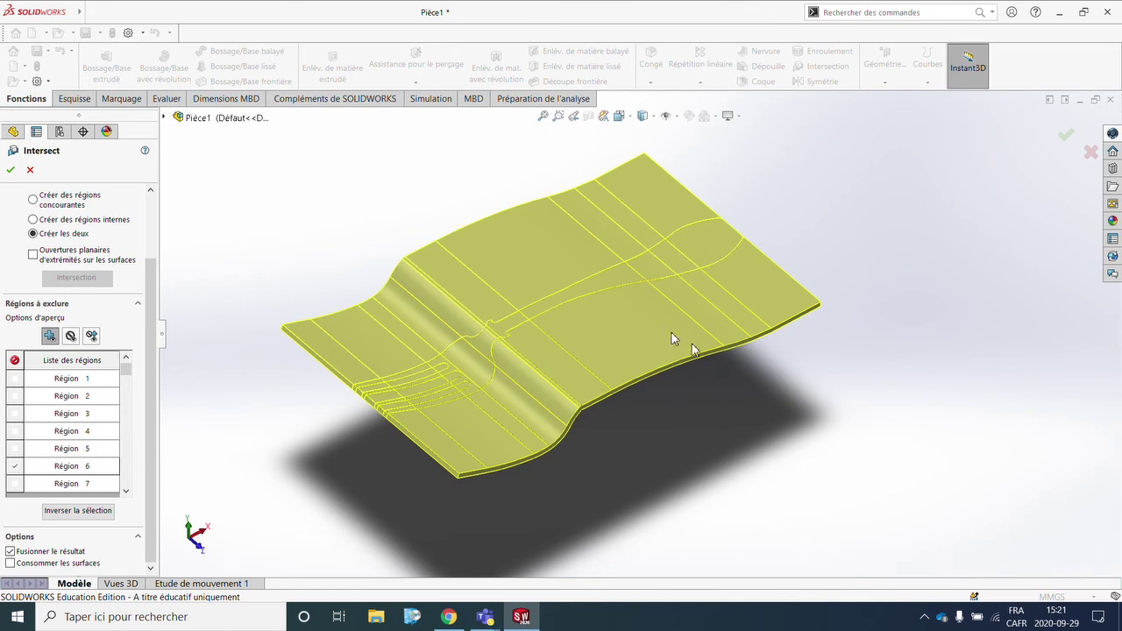
left_click(656, 213)
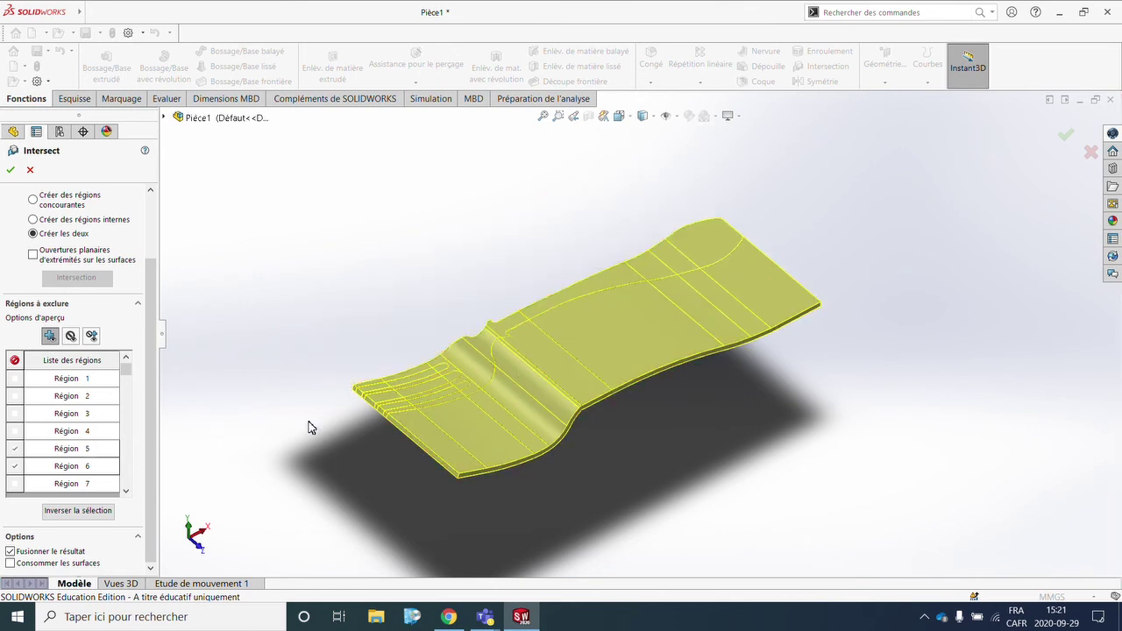
left_click(573, 350)
scroll(454, 431, "down", 5)
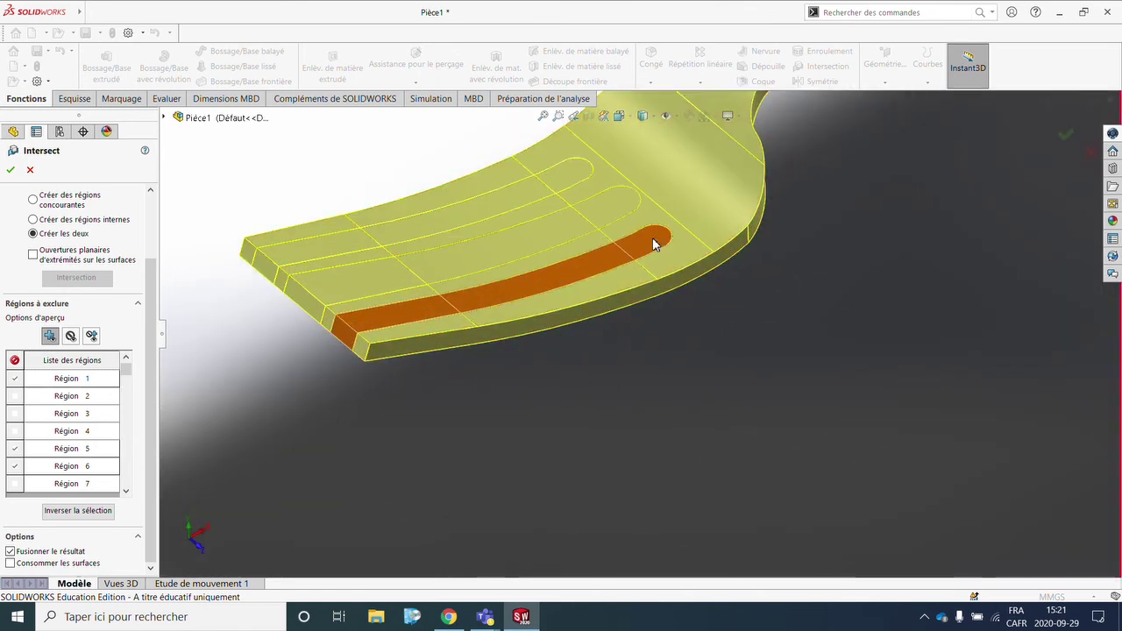
left_click(652, 237)
left_click(588, 190)
left_click(576, 175)
scroll(937, 234, "up", 3)
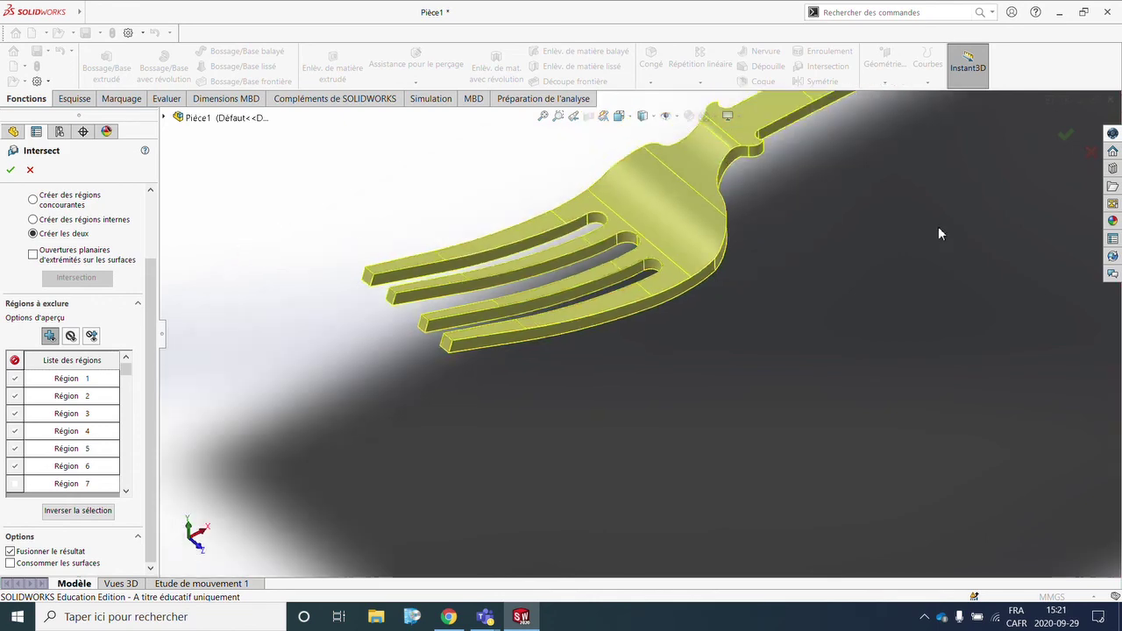
scroll(938, 233, "up", 4)
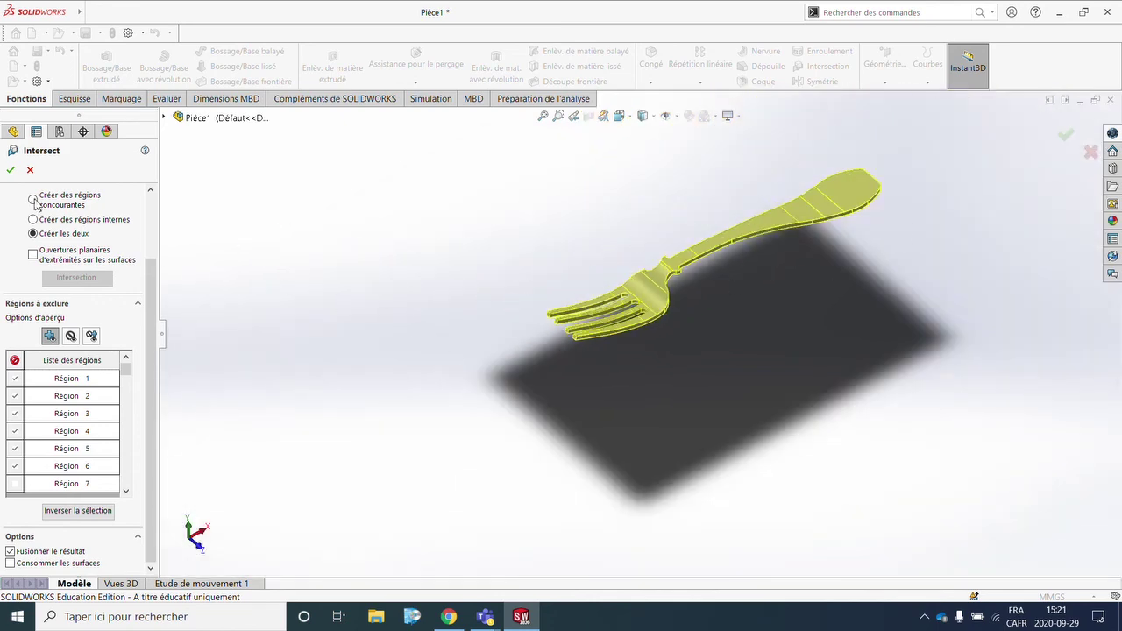
left_click(11, 169)
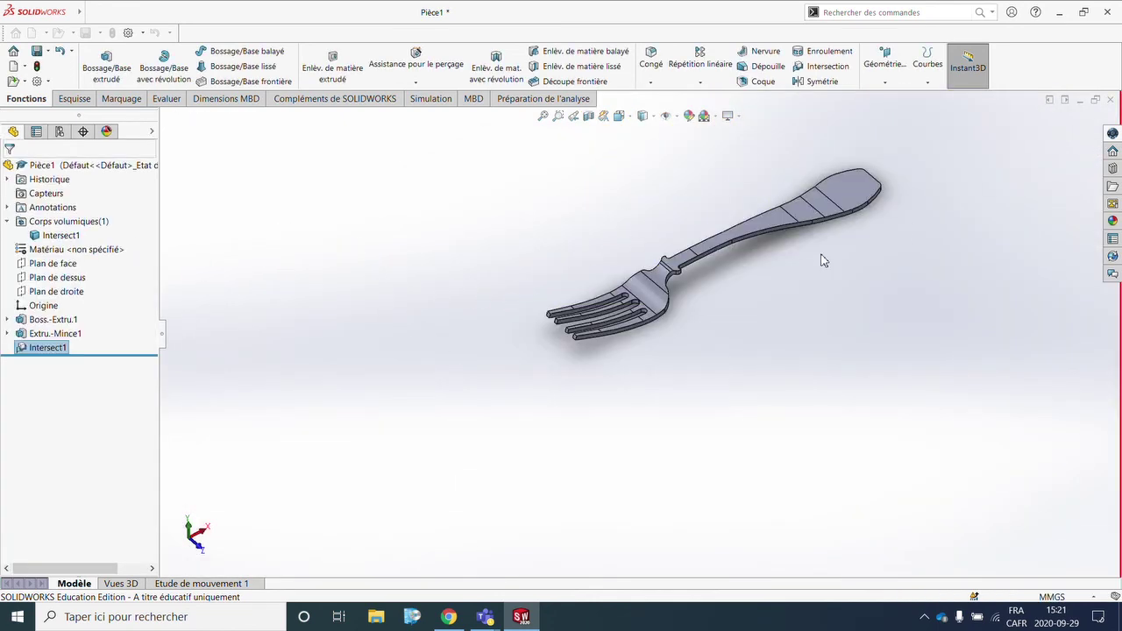
scroll(801, 280, "down", 2)
scroll(721, 313, "down", 2)
scroll(708, 353, "down", 2)
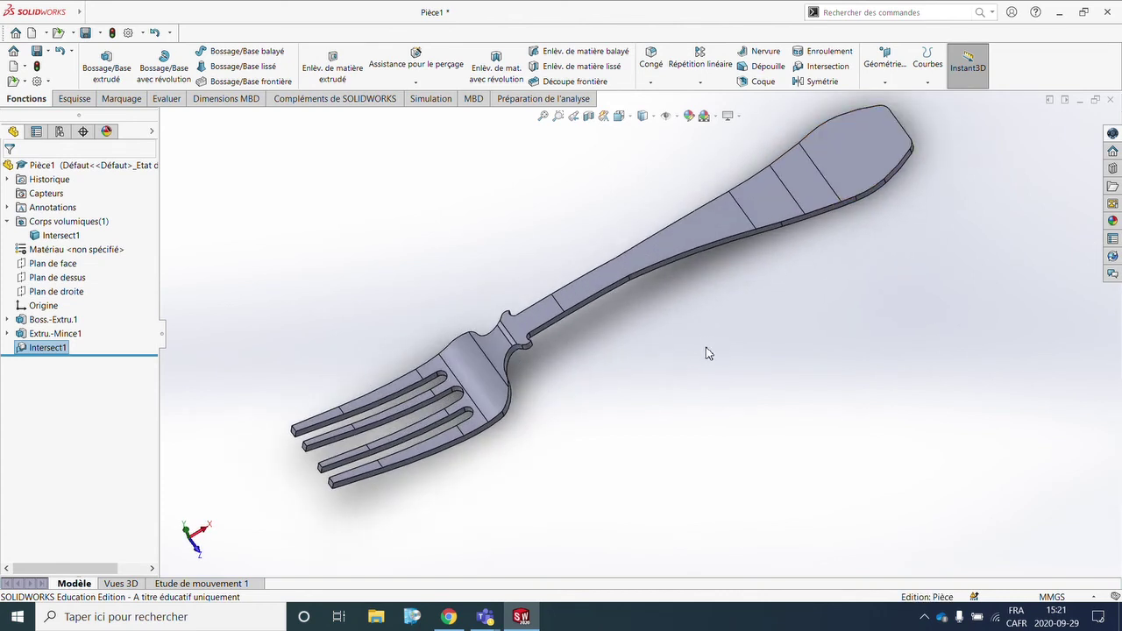
scroll(708, 351, "up", 2)
scroll(703, 333, "down", 1)
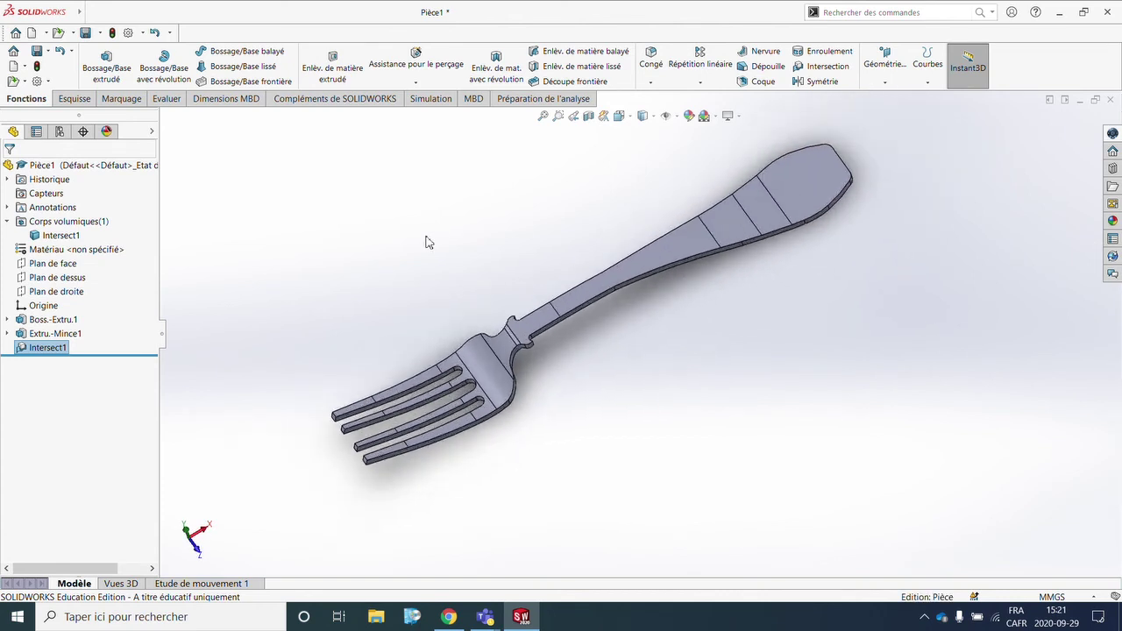
left_click(306, 202)
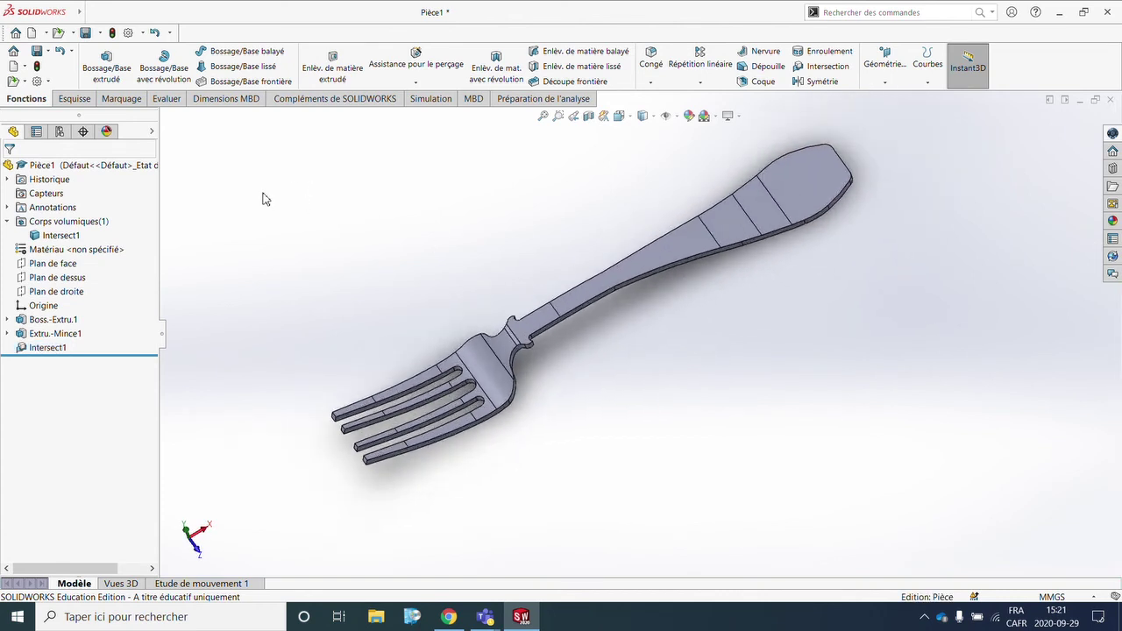
right_click(57, 254)
left_click(90, 258)
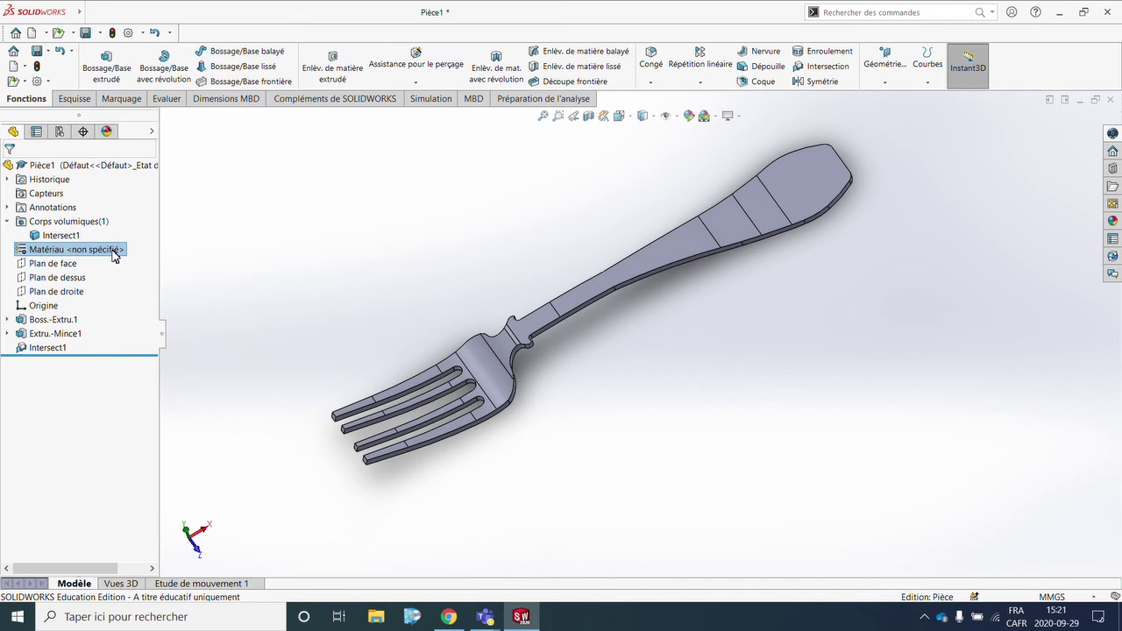
Apply Argent pur from the Autres métaux category as the fork's material
double_click(114, 254)
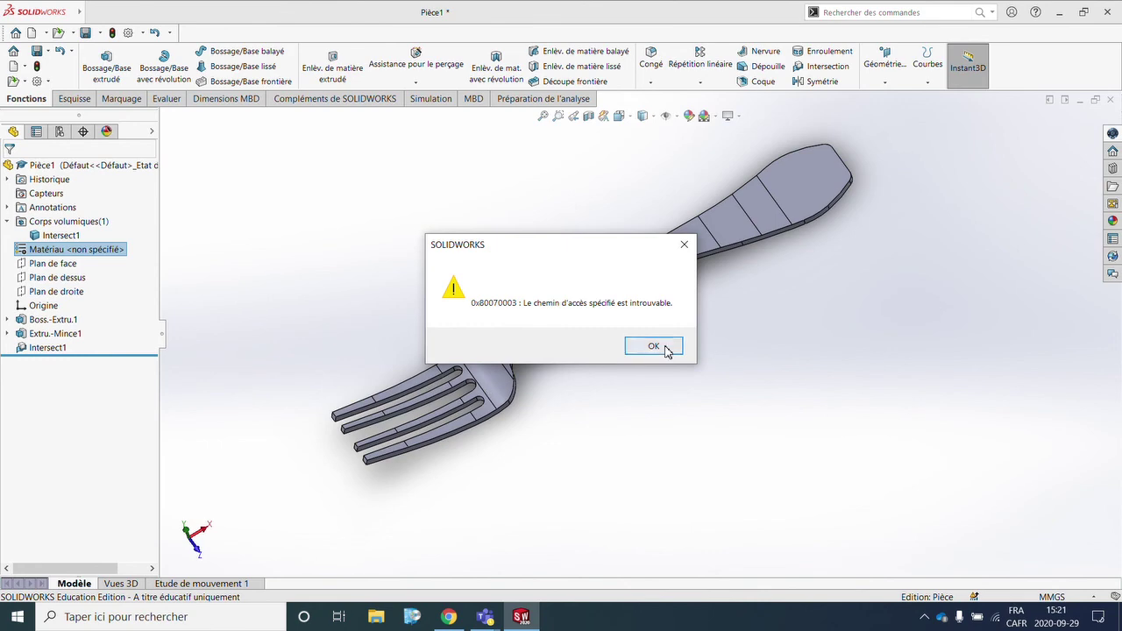
left_click(666, 350)
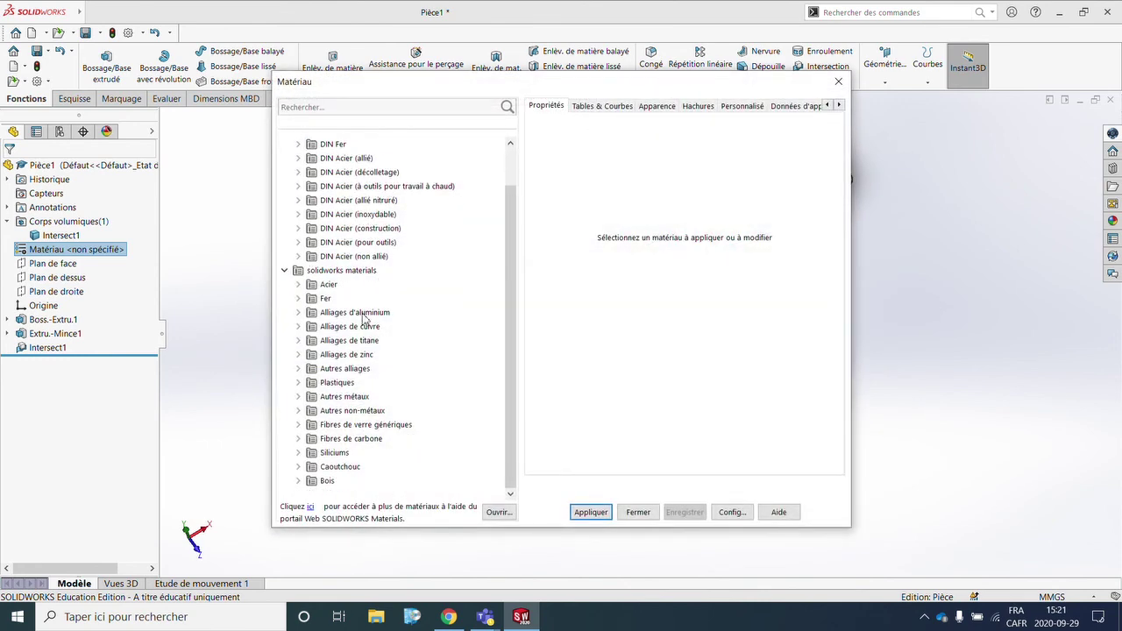
left_click(298, 396)
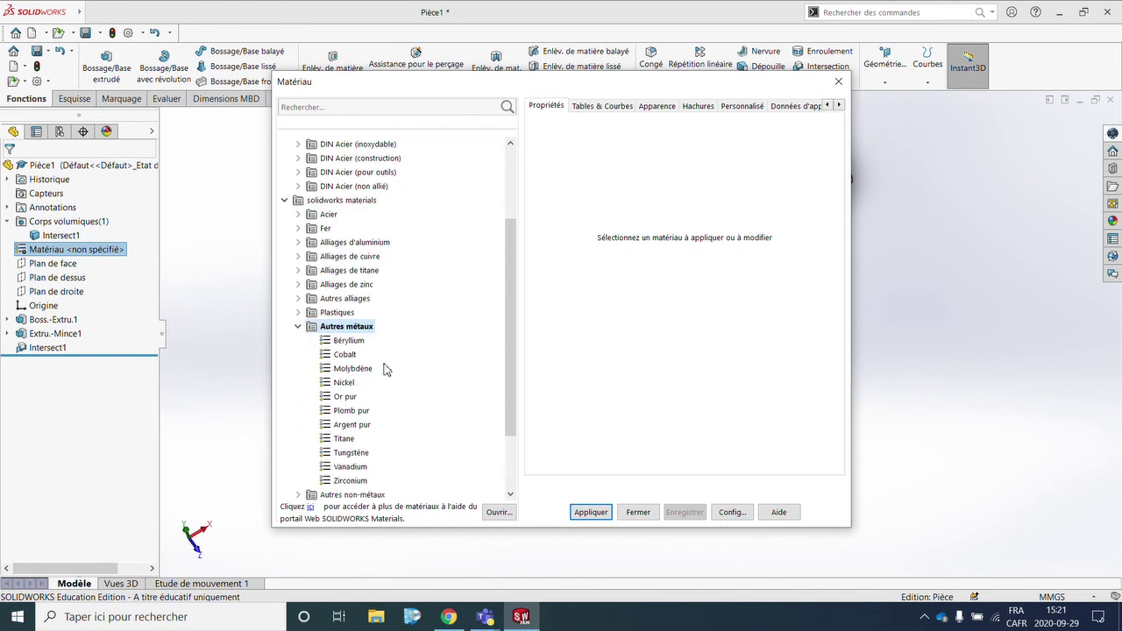
left_click(364, 424)
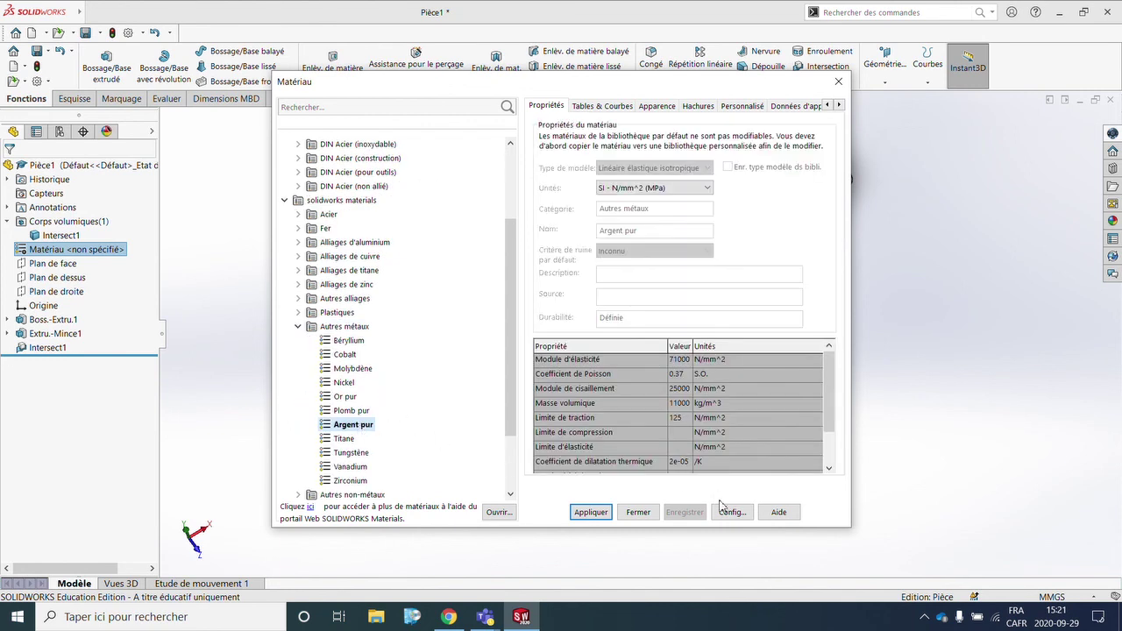
left_click(590, 512)
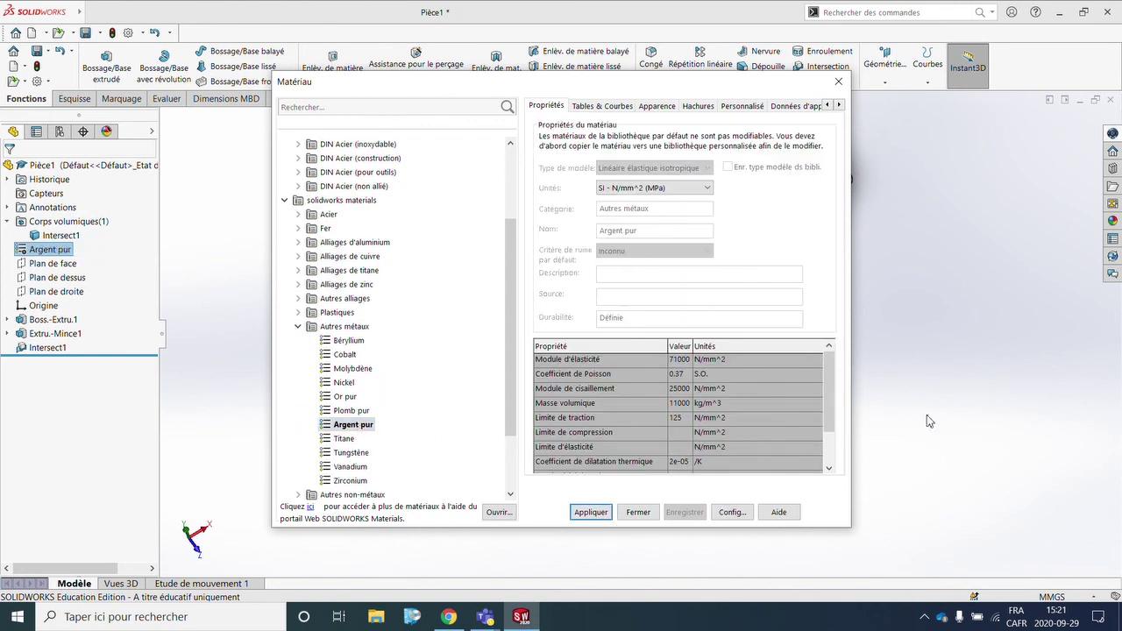
left_click(839, 83)
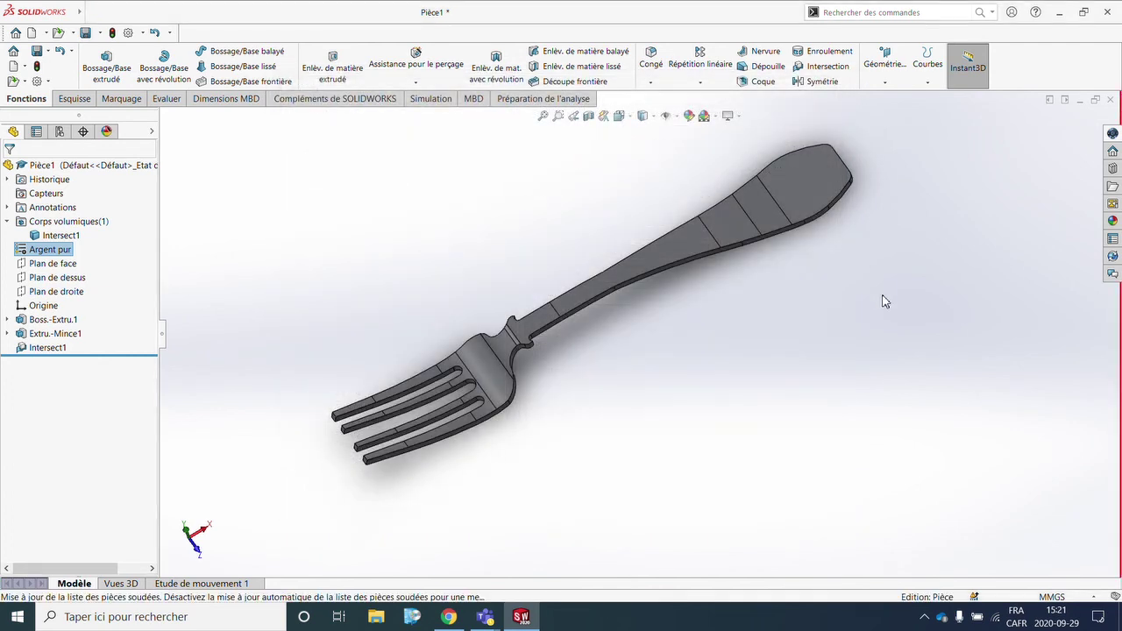
Switch the fork to the Ombré display style and orbit to look along its length
left_click(643, 116)
left_click(649, 139)
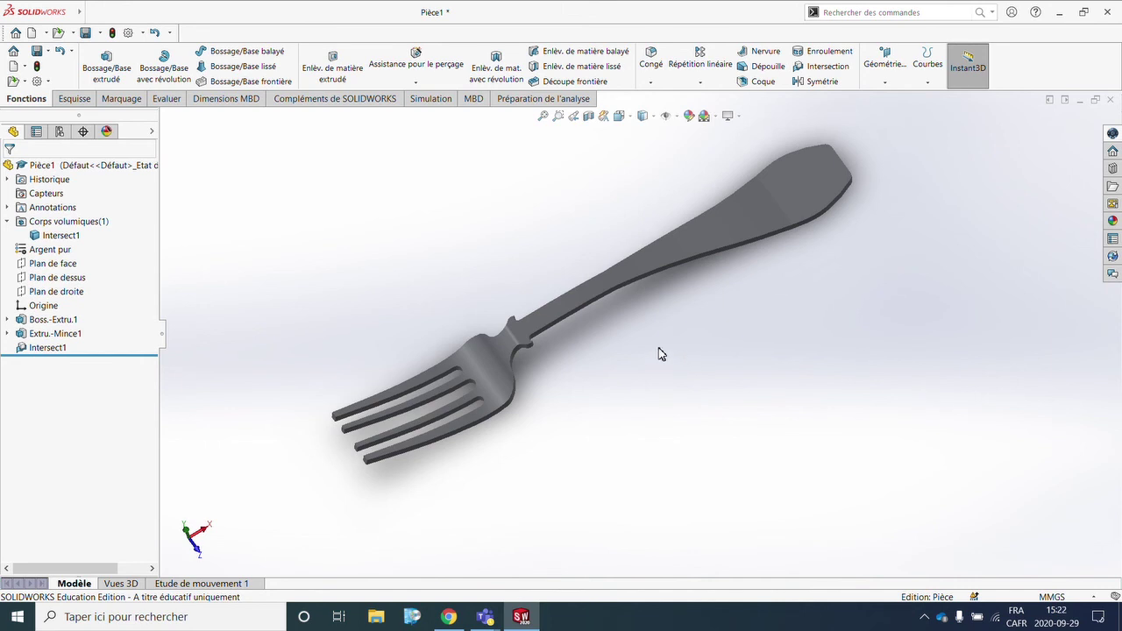
mouse_move(675, 343)
middle_mouse_down()
mouse_move(673, 303)
mouse_move(671, 315)
mouse_move(584, 333)
mouse_move(731, 268)
middle_mouse_up()
scroll(738, 255, "down", 2)
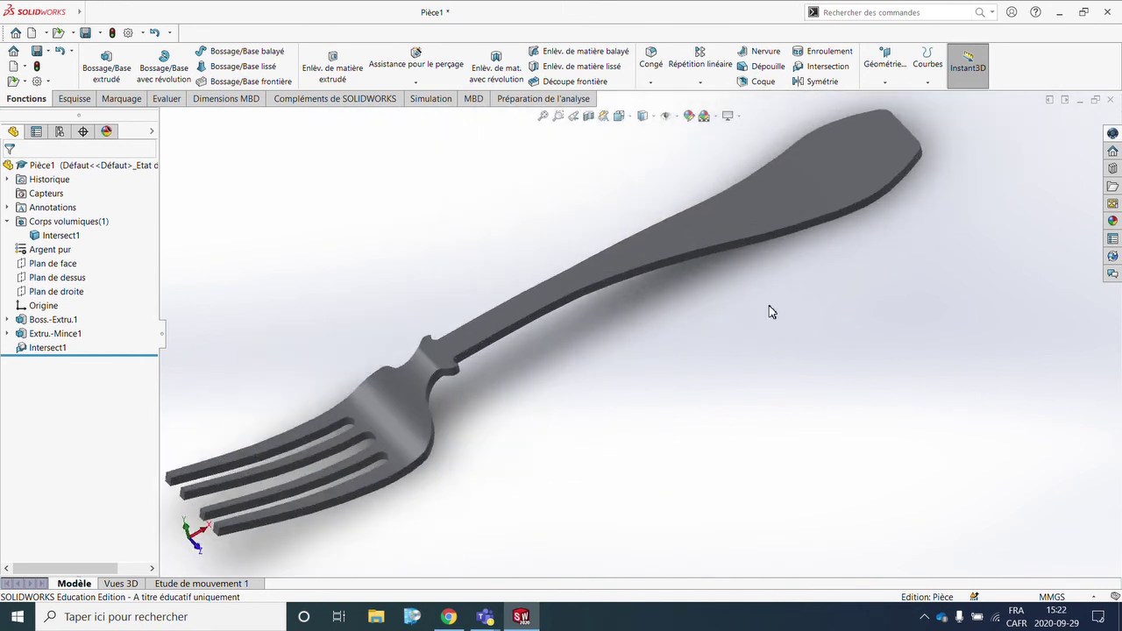
Set a 0.5 mm radius fillet on three edges of the fork handle
left_click(650, 58)
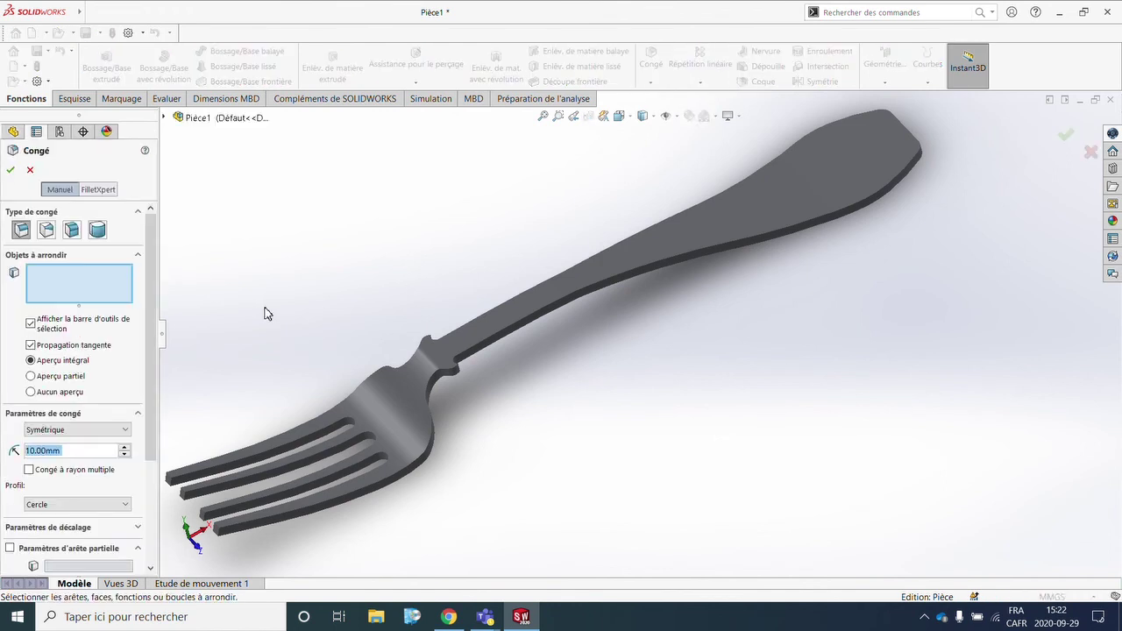
type(".5")
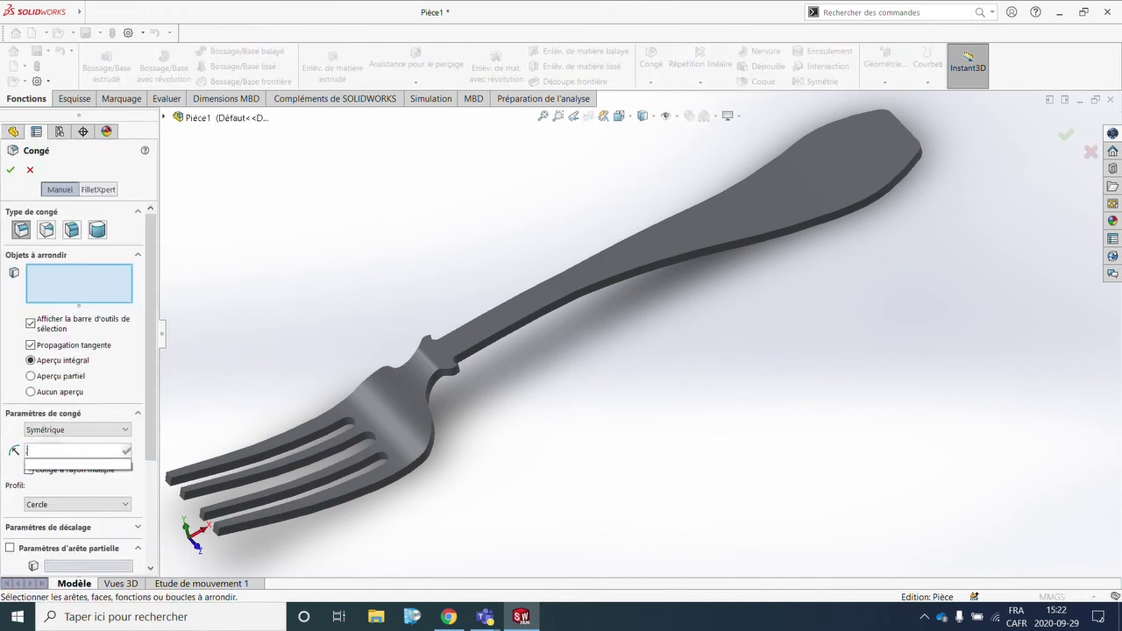
left_click(706, 252)
left_click(883, 193)
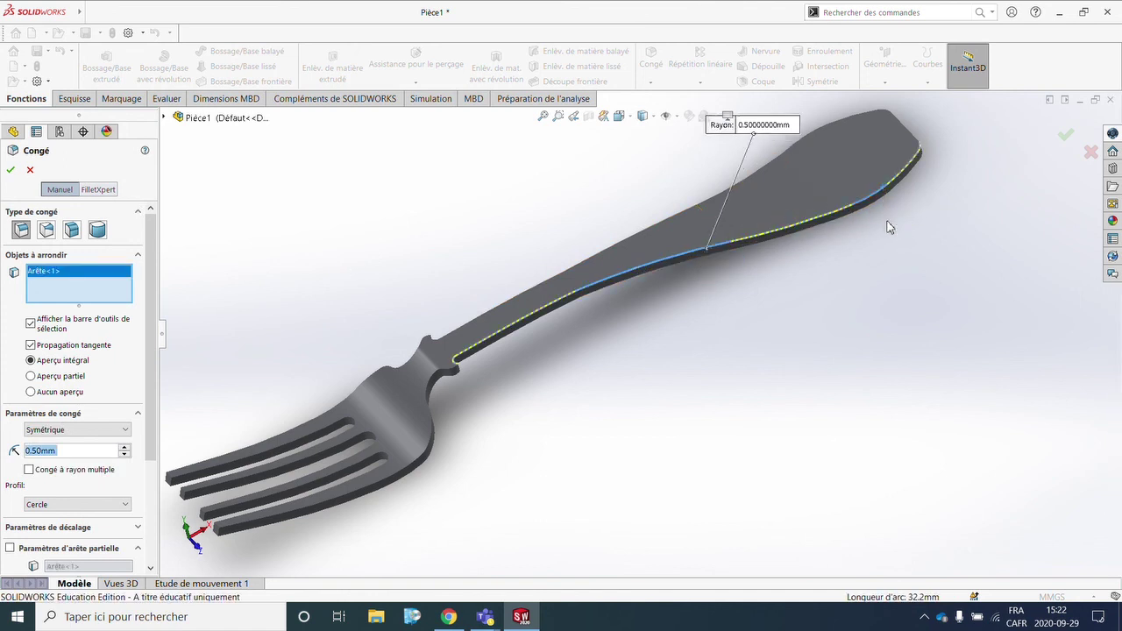
left_click(691, 207)
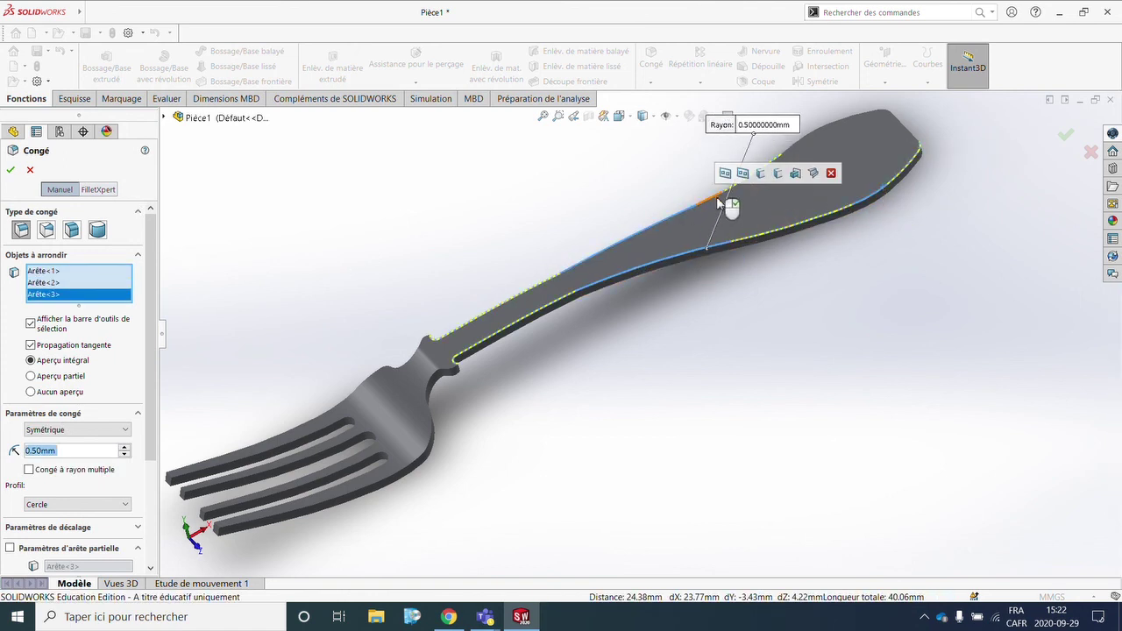